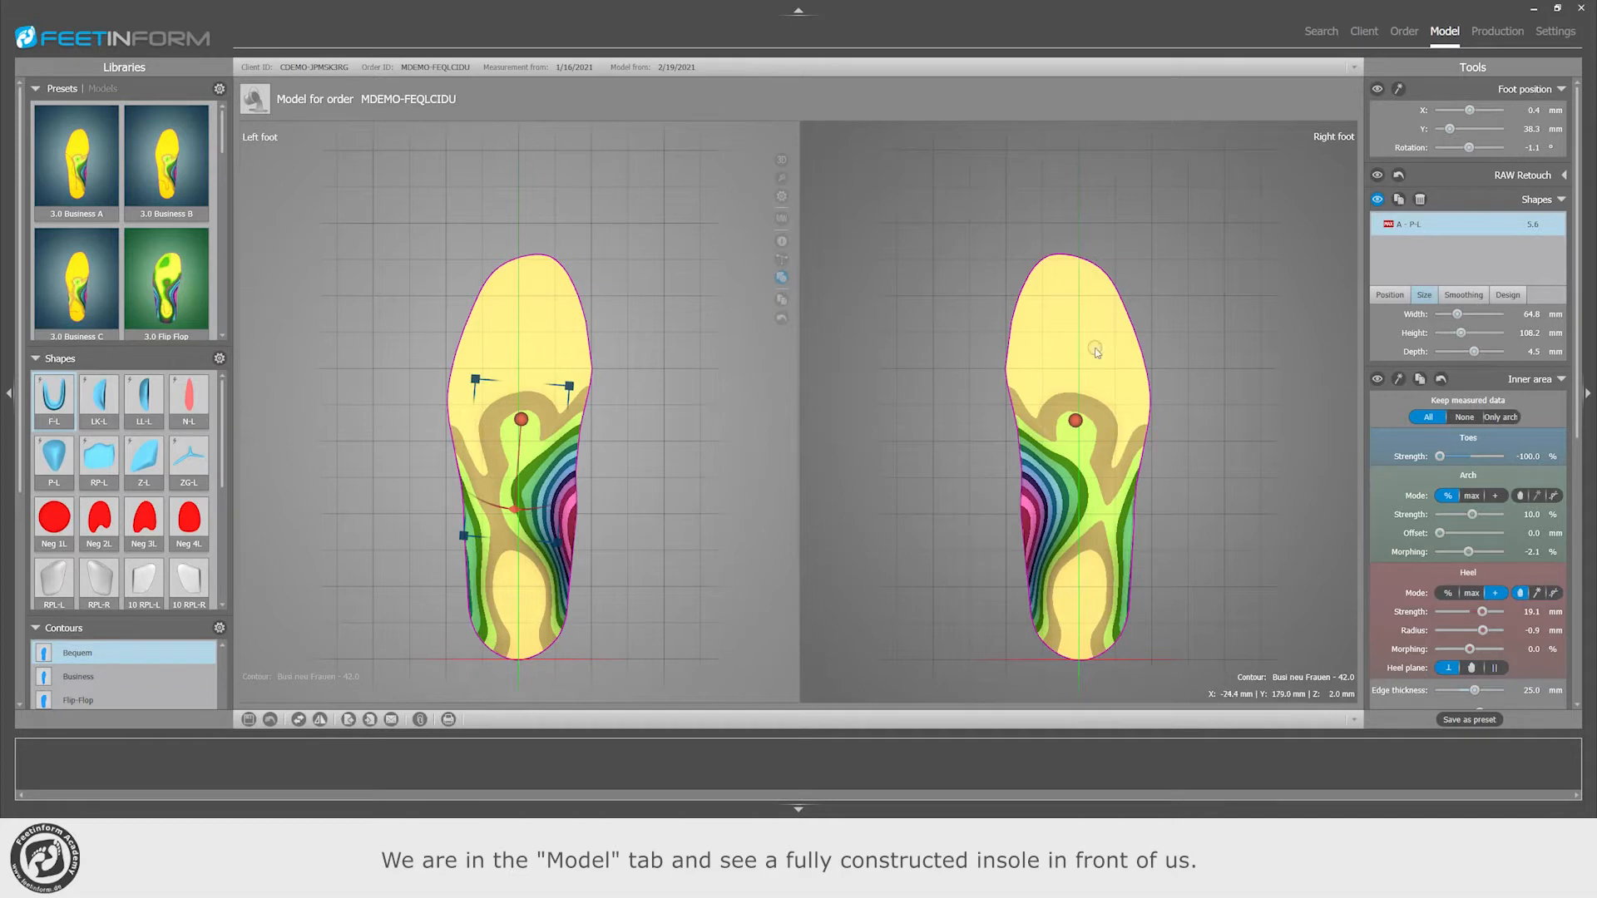
Step: Open the order of the current insole model and start a production with the Fräsen workflow
left_click(1403, 34)
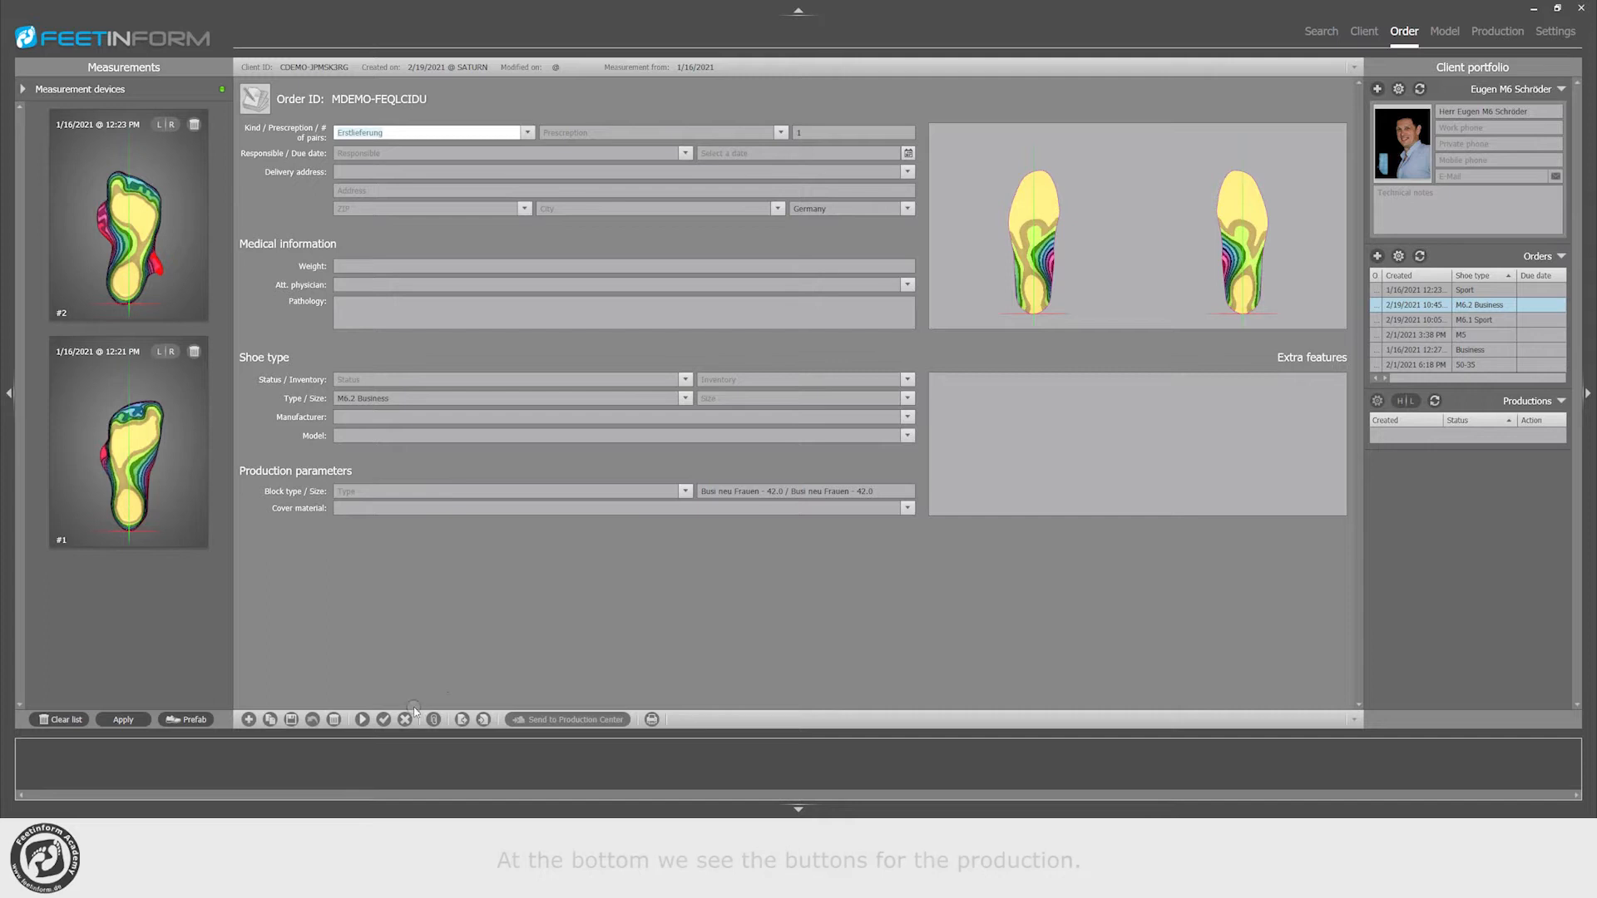
left_click(362, 720)
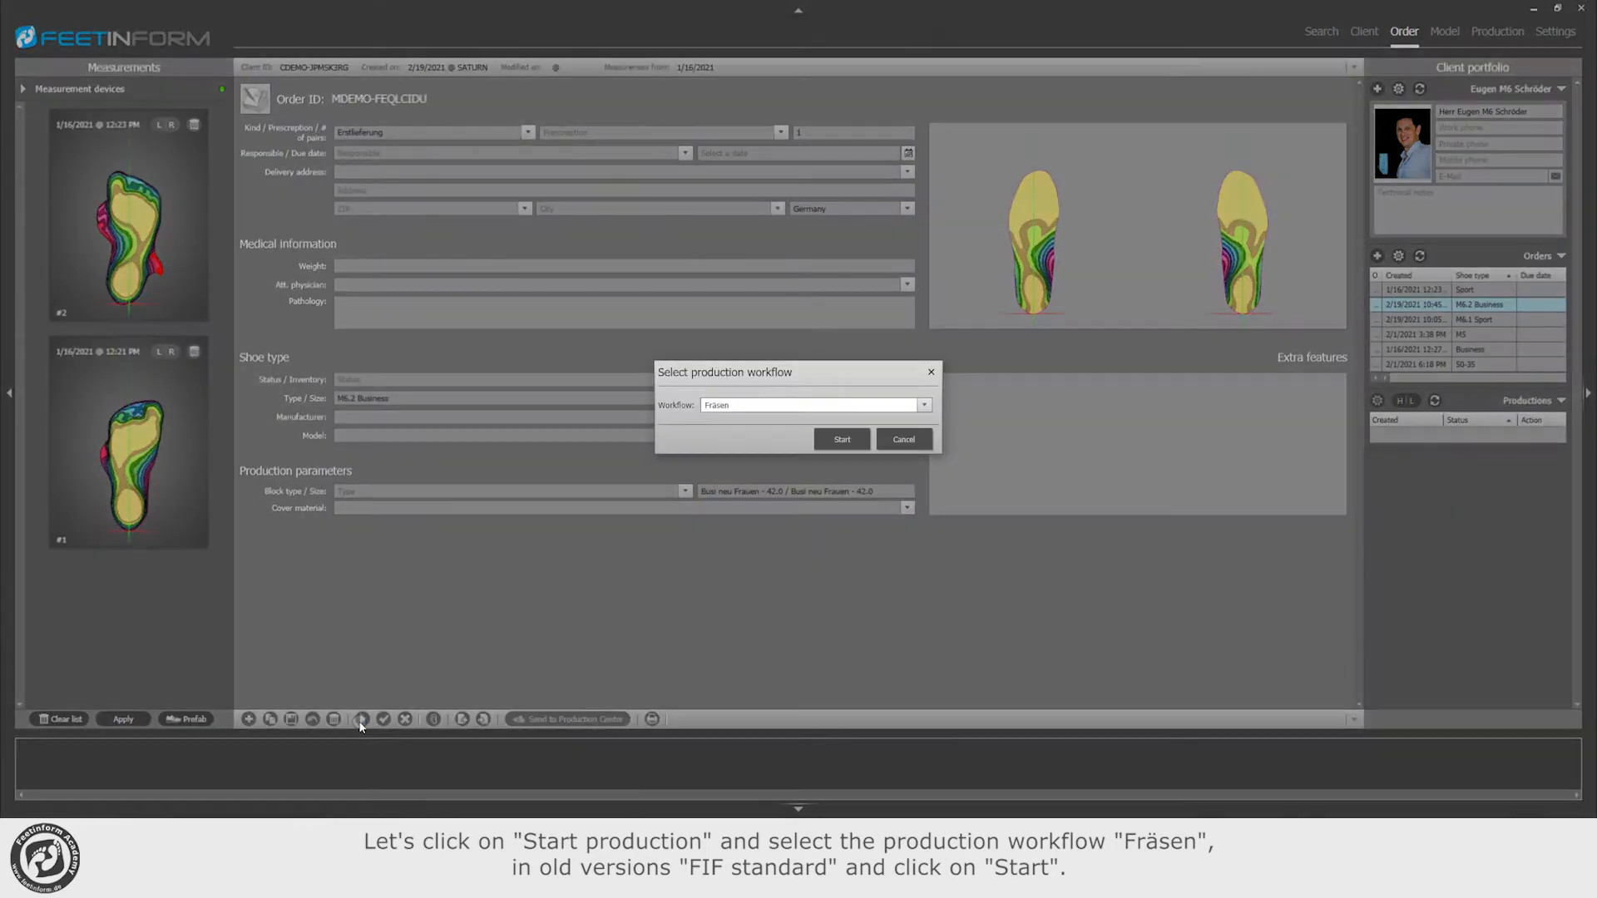
left_click(734, 405)
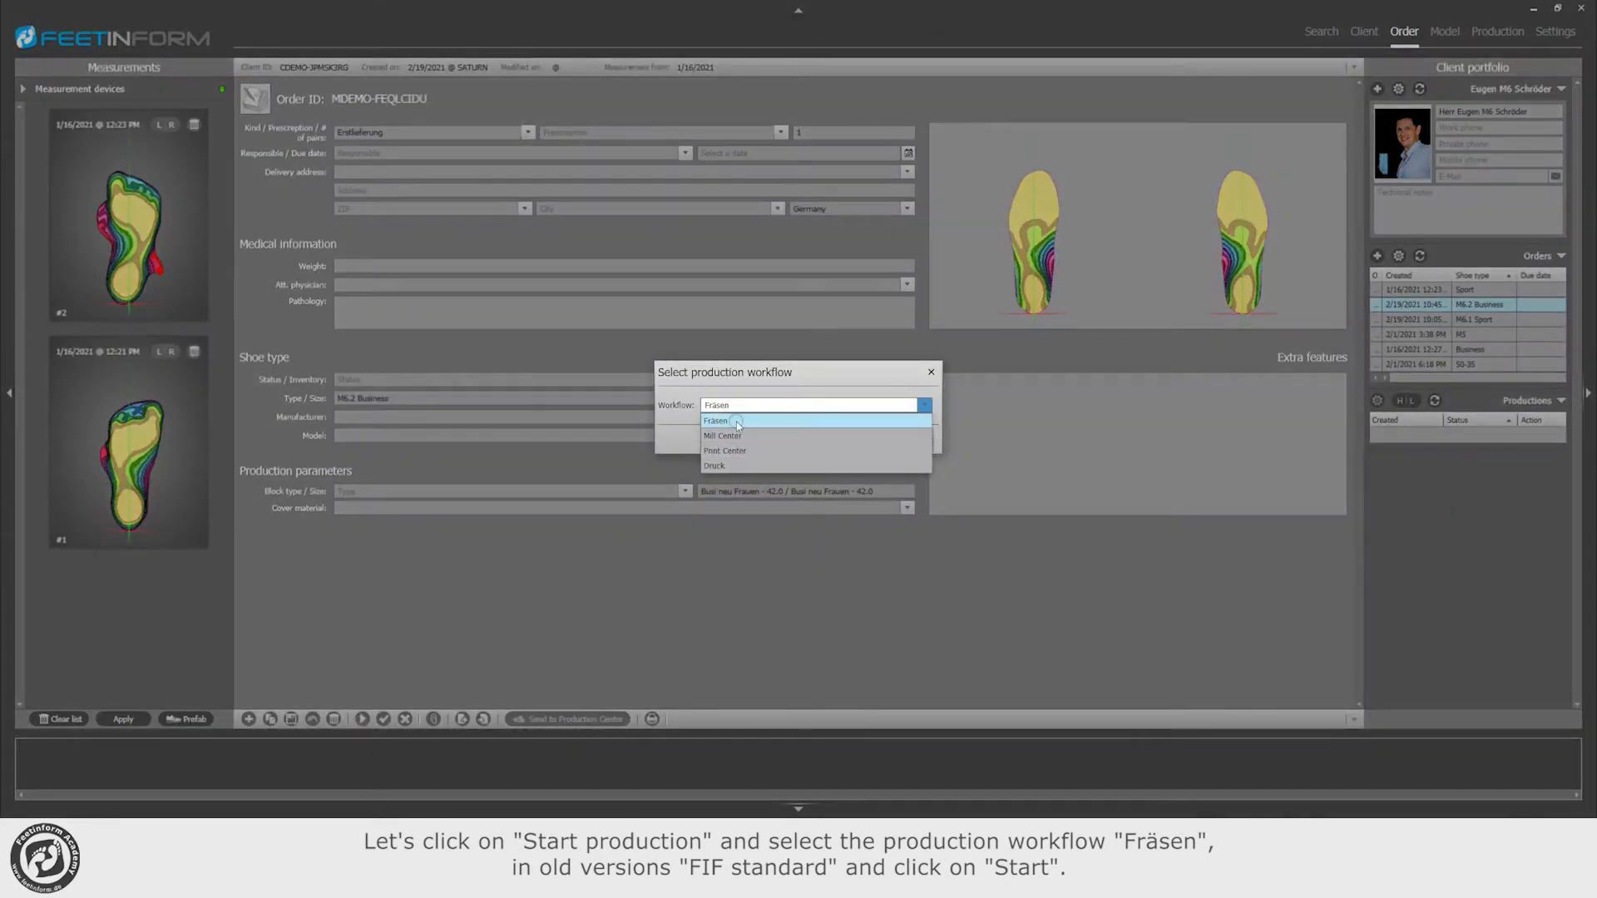
left_click(737, 420)
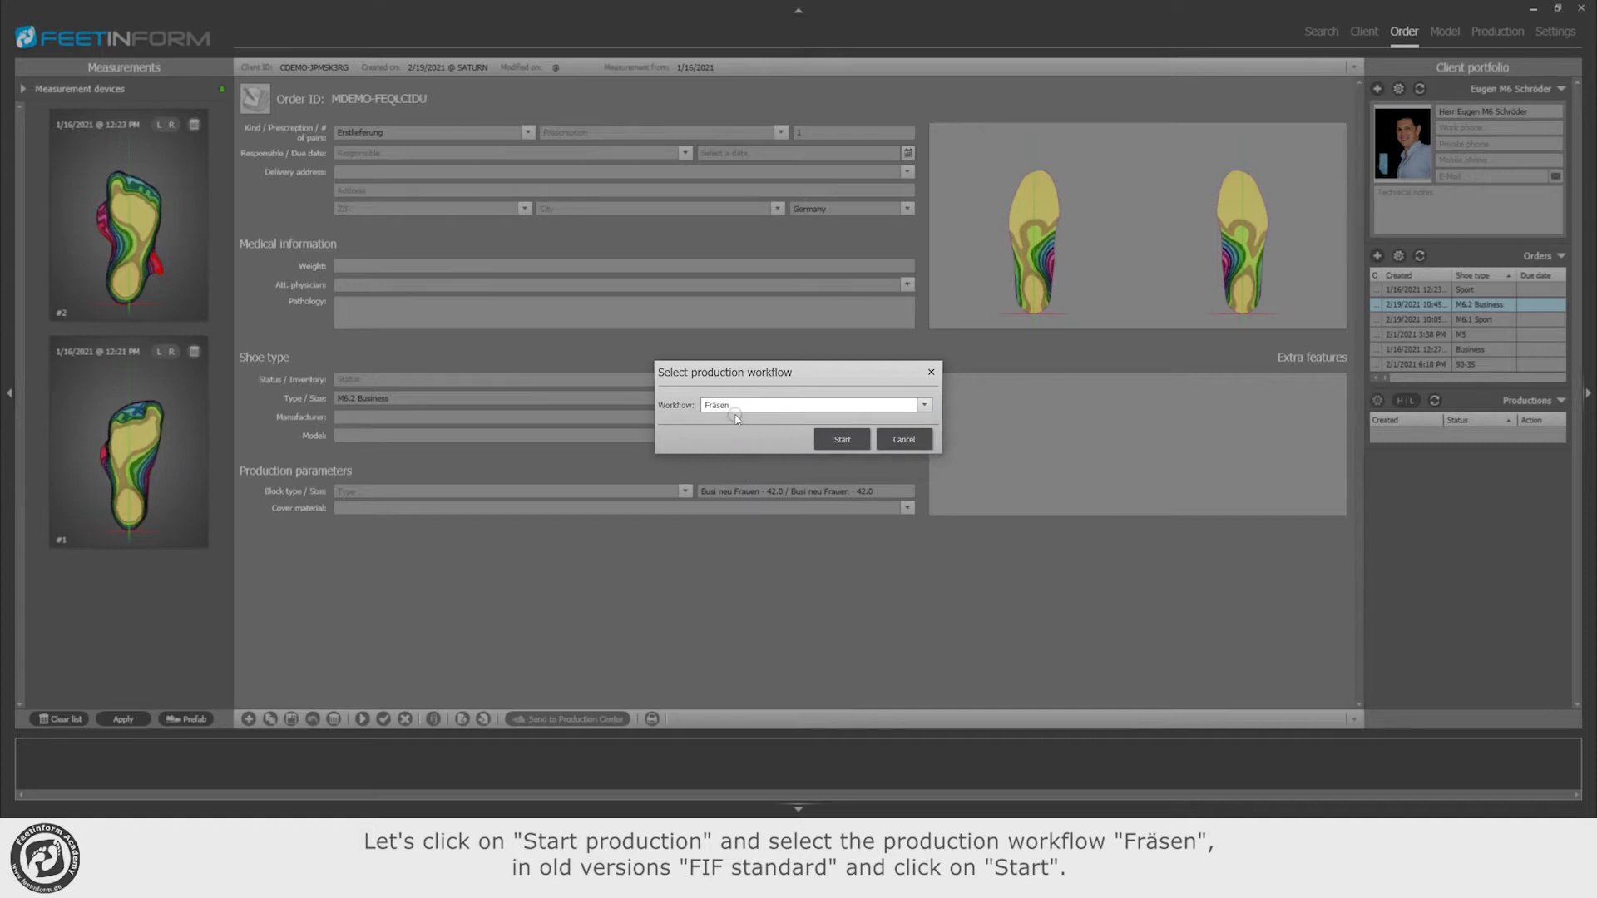
left_click(841, 440)
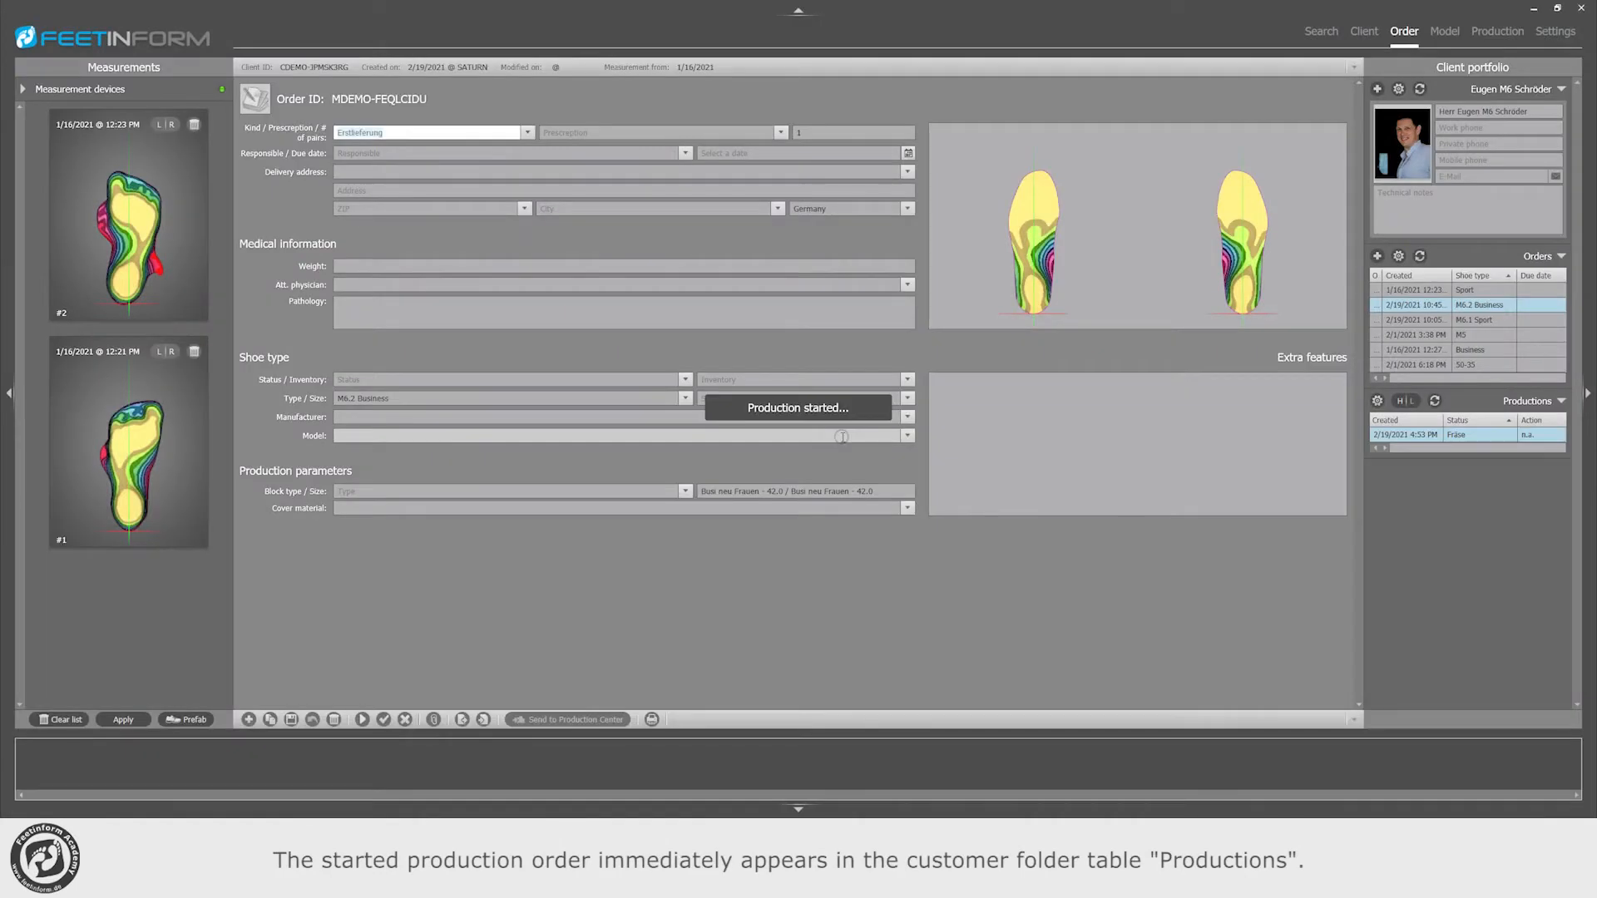
Step: Start a second production of the M6.2 Business order with the Fräsen workflow
left_click(1445, 441)
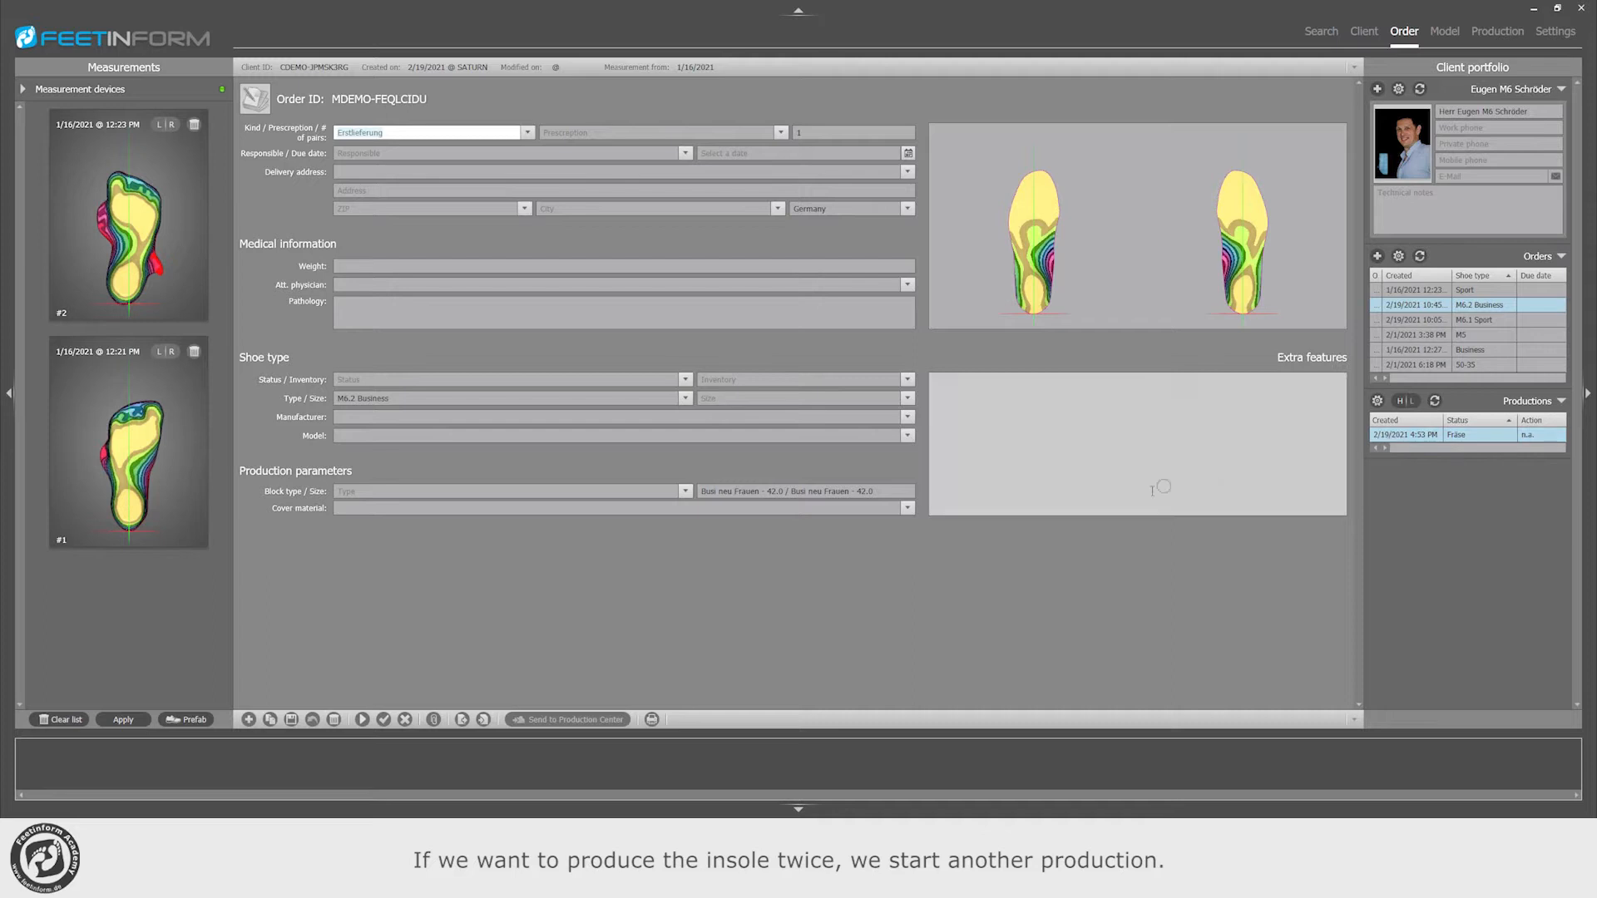
left_click(363, 718)
left_click(841, 438)
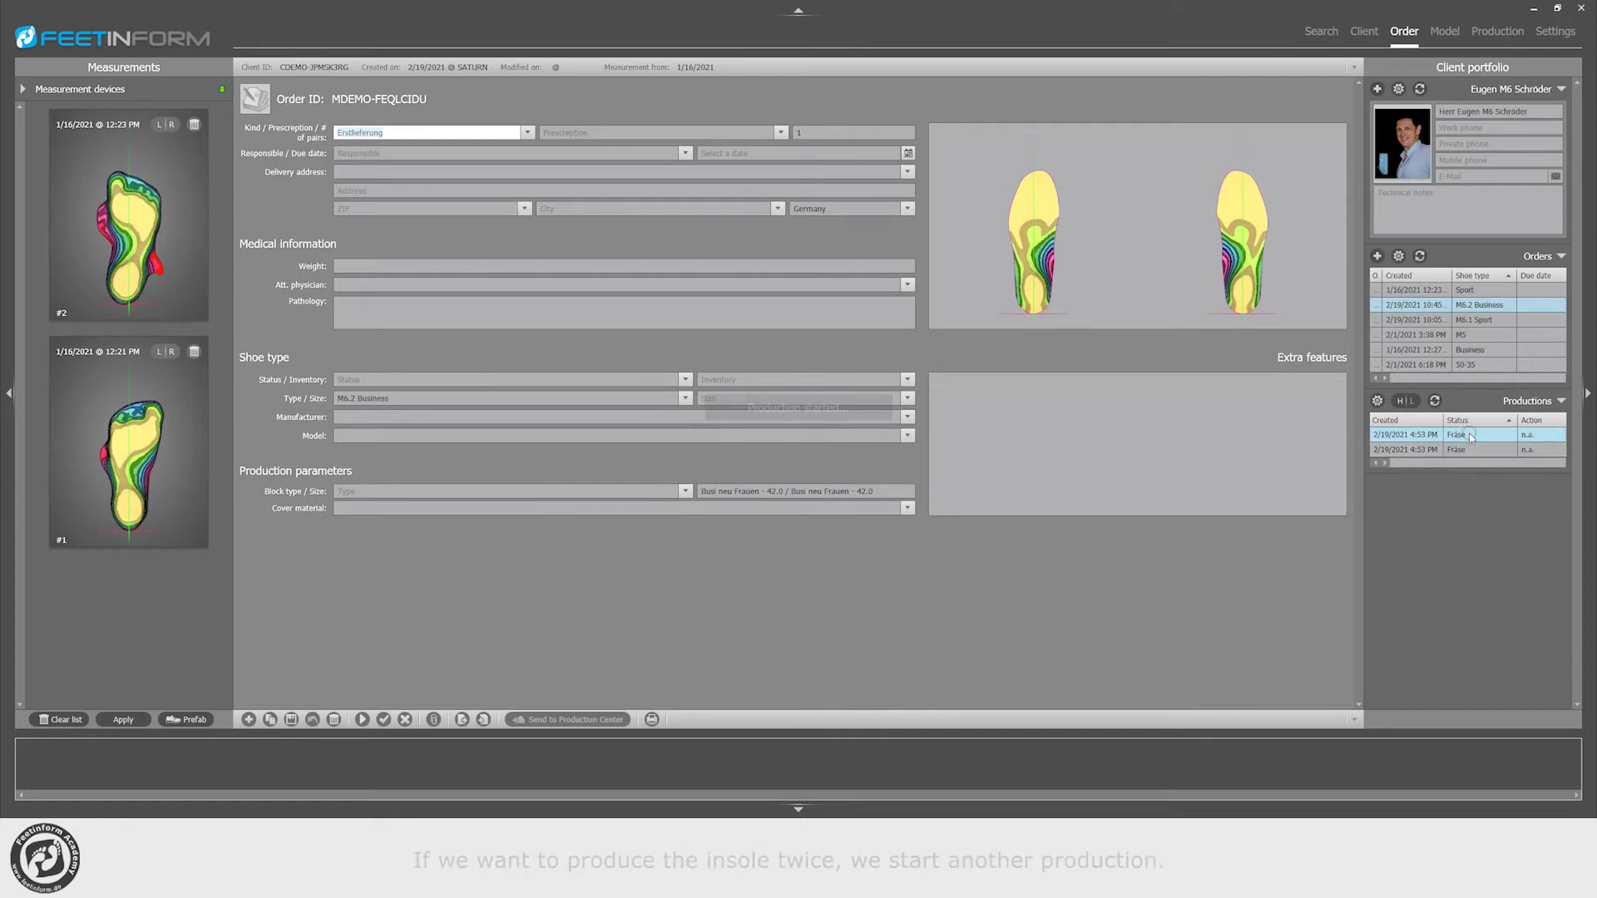
Step: Start another production of the same order with the Mill Center workflow
left_click(361, 720)
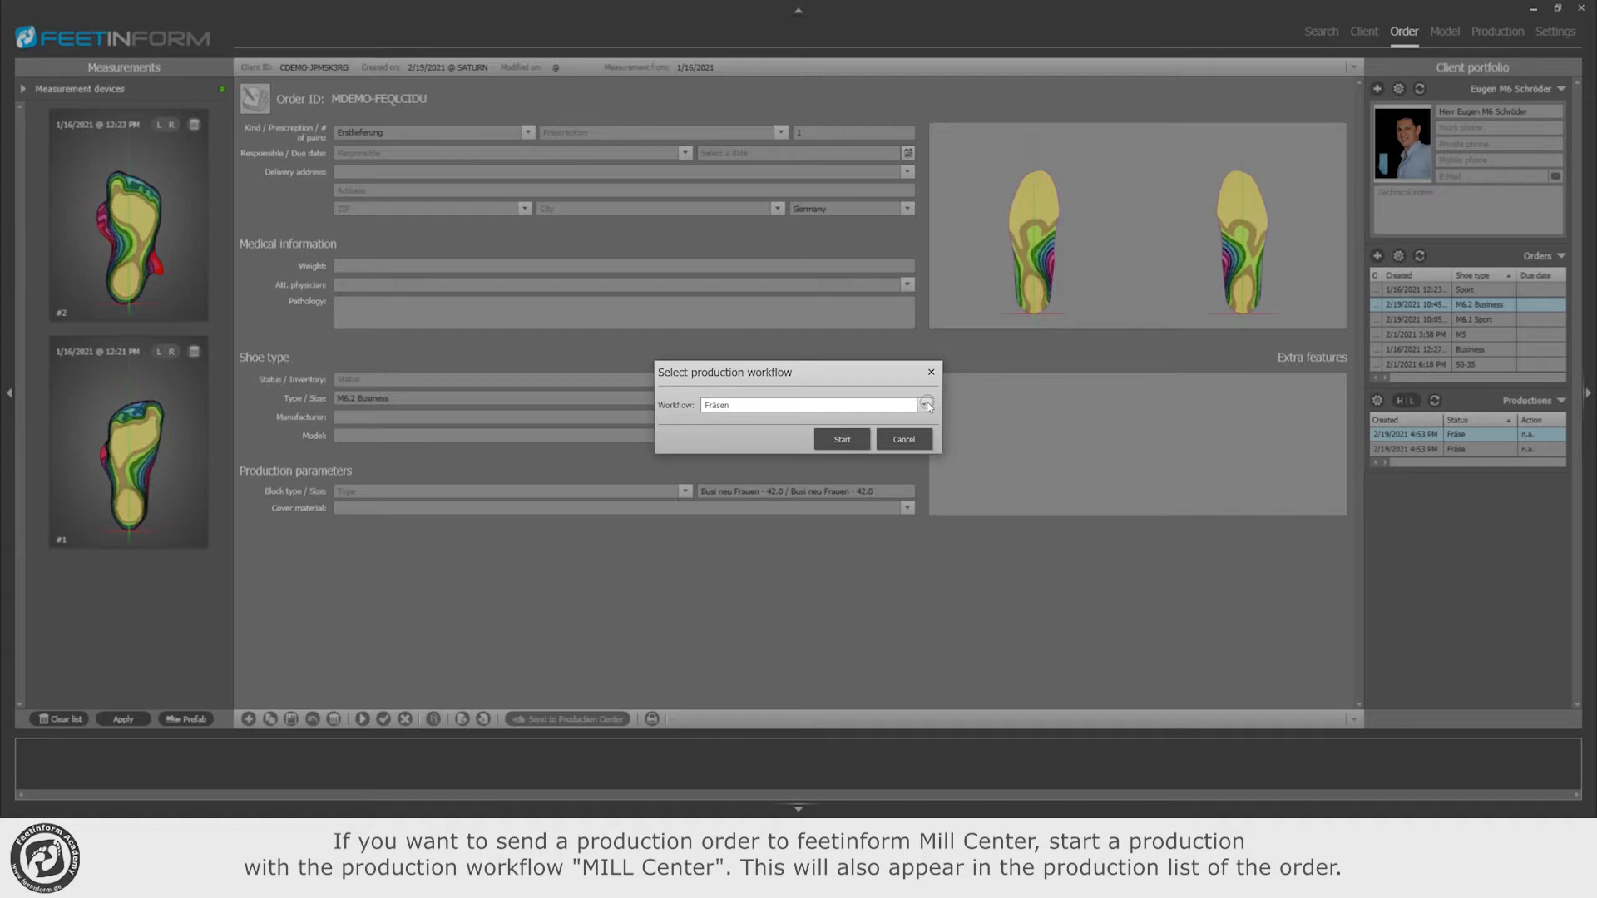
left_click(926, 405)
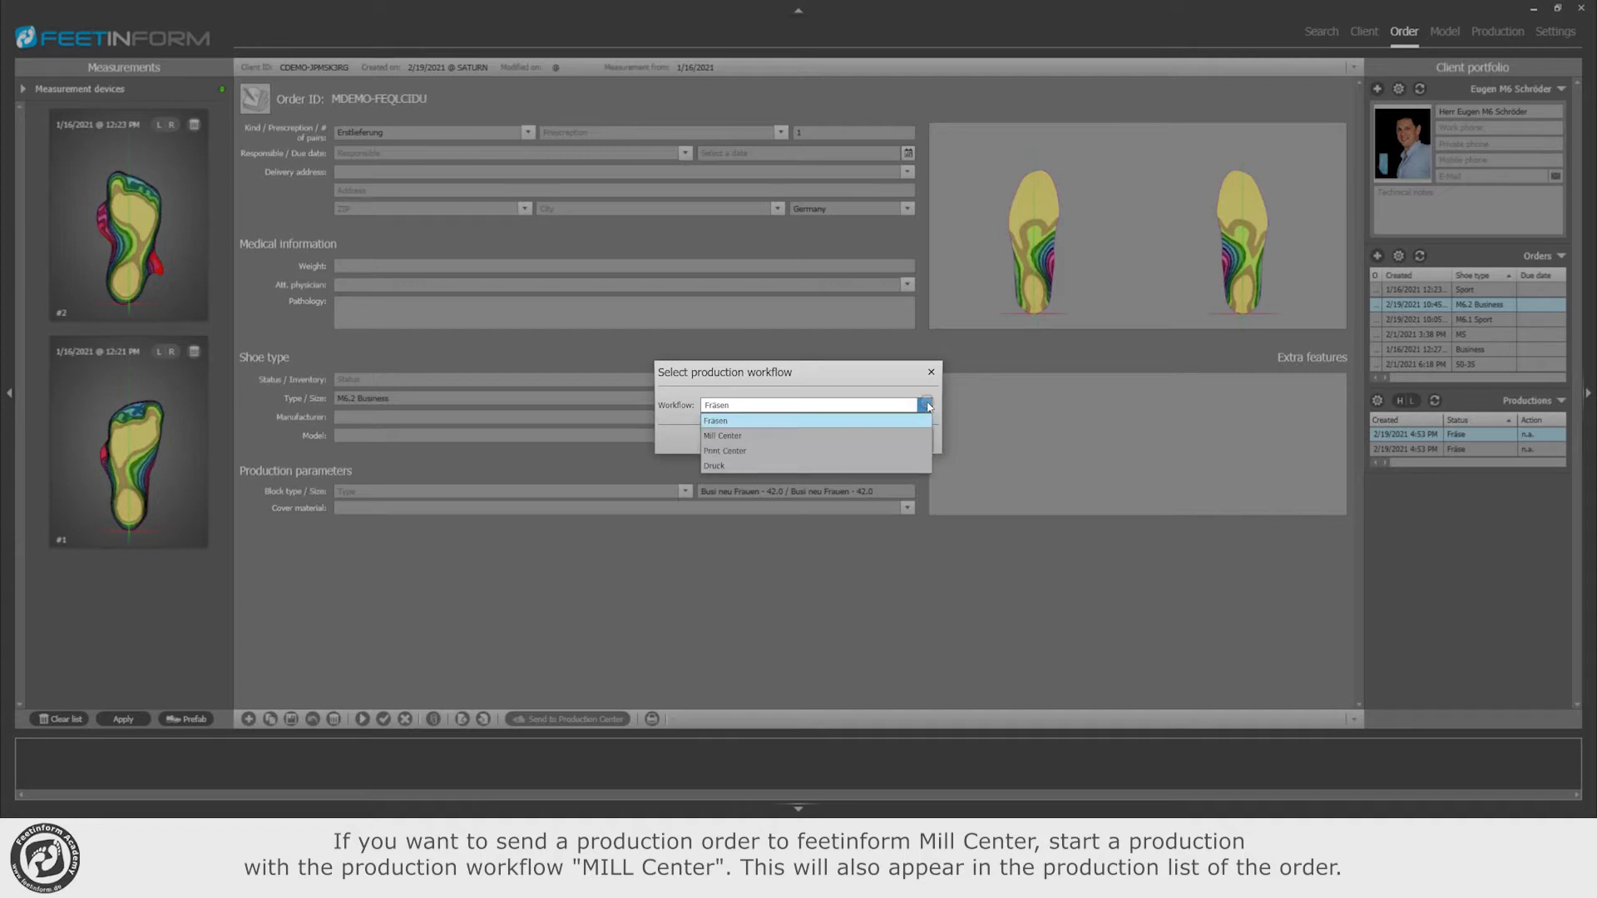
left_click(723, 435)
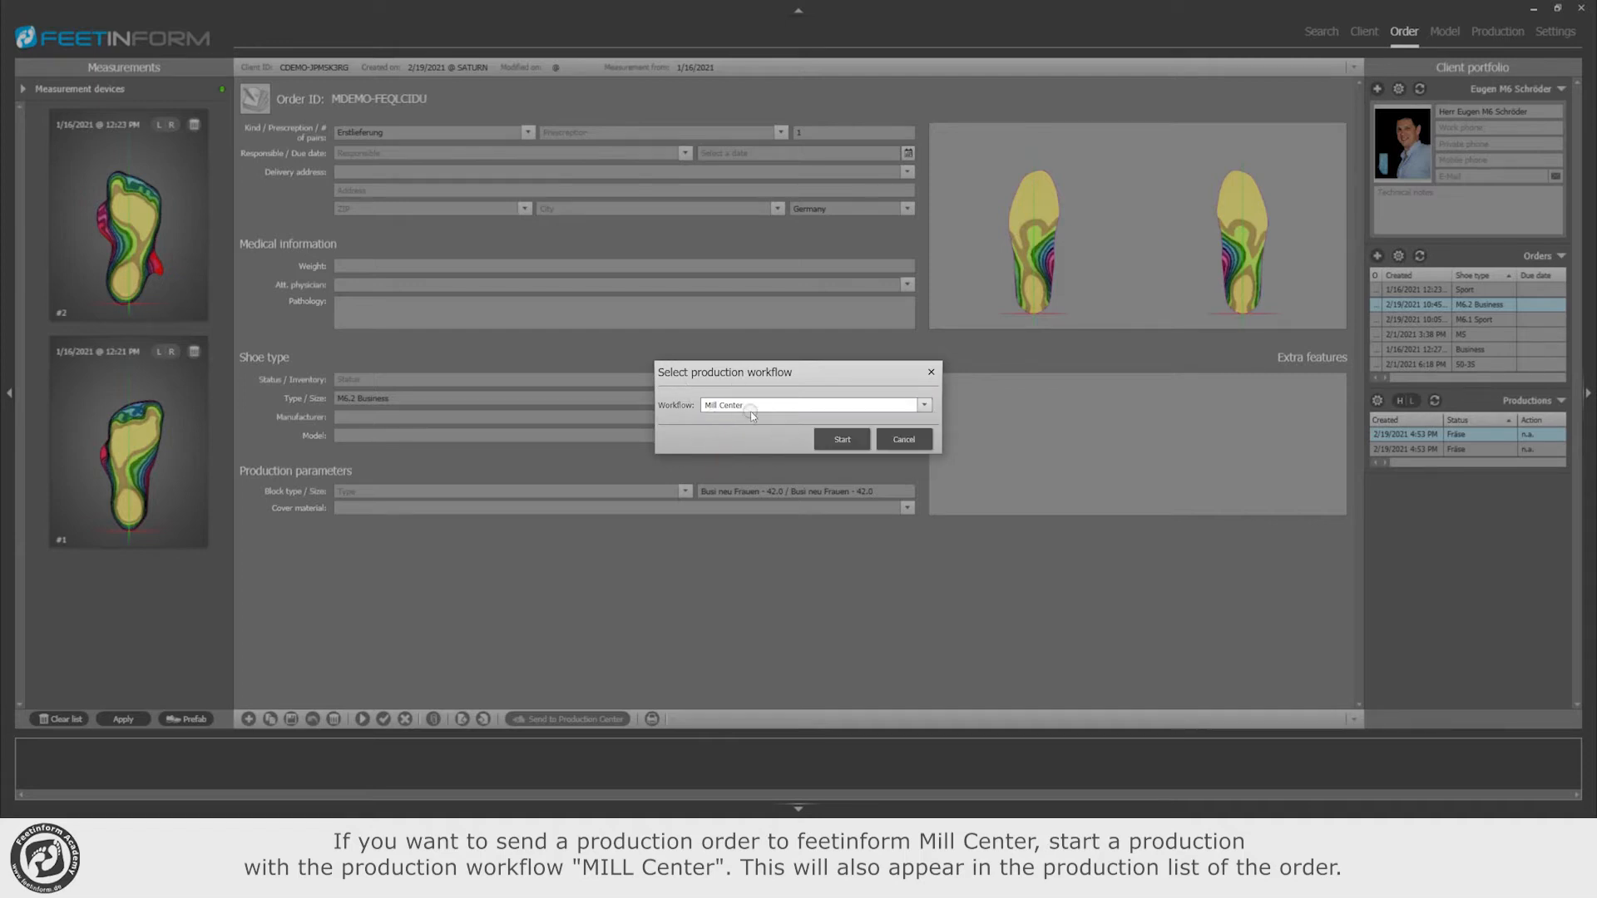
left_click(842, 438)
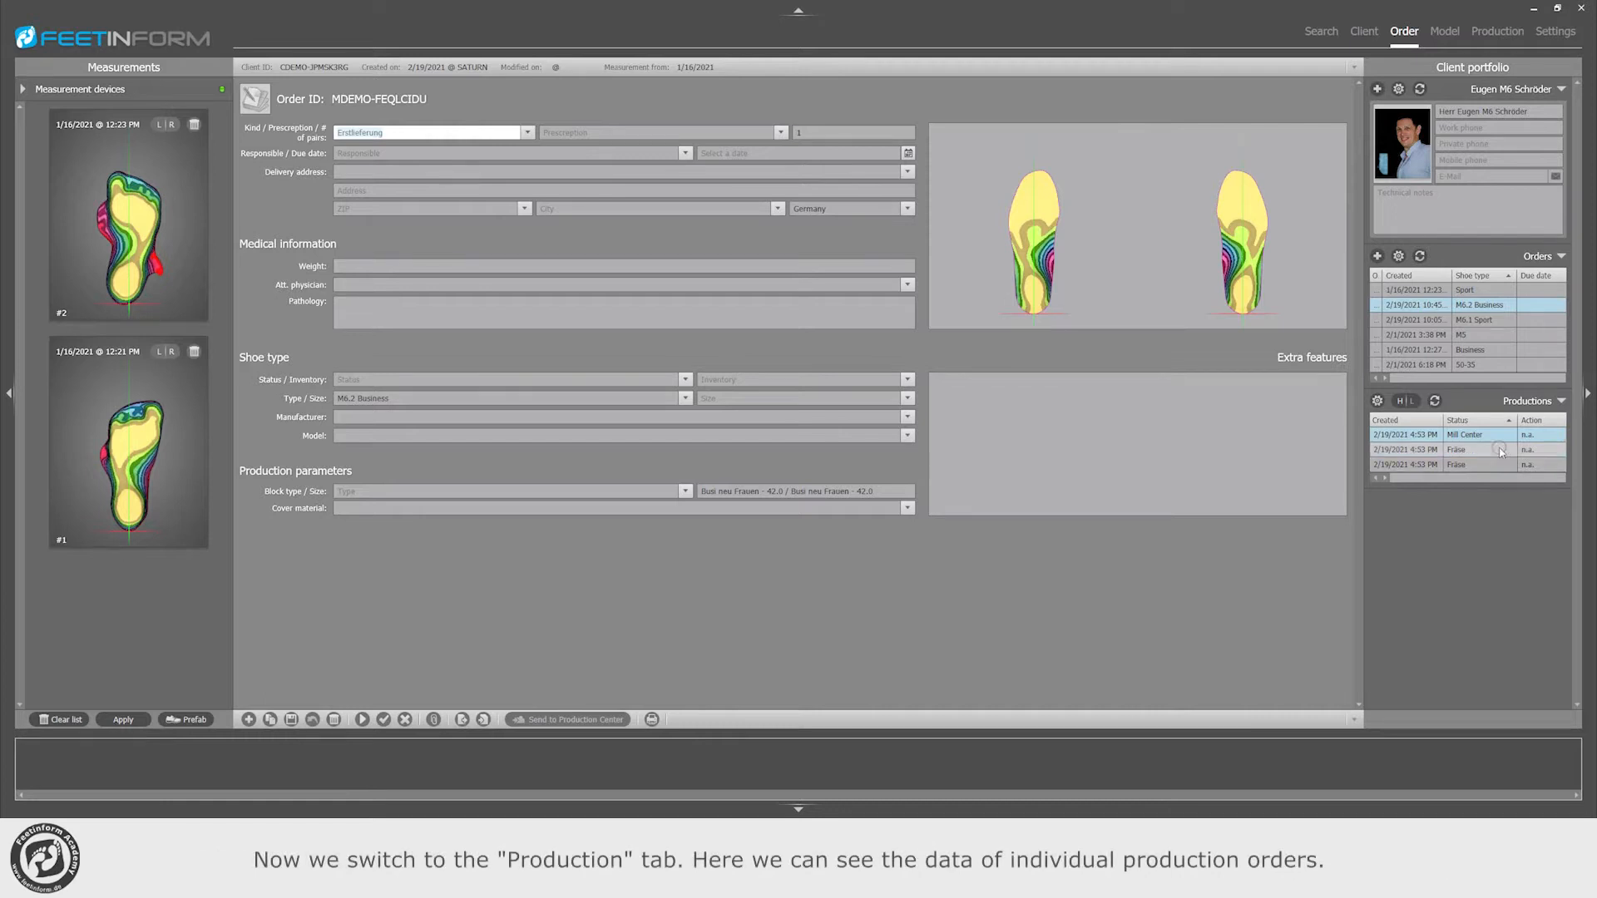
Step: In the production view, load the M6.2 Business order's upper Fräse production into Tray A of the VH-4Paar milling device
left_click(1497, 33)
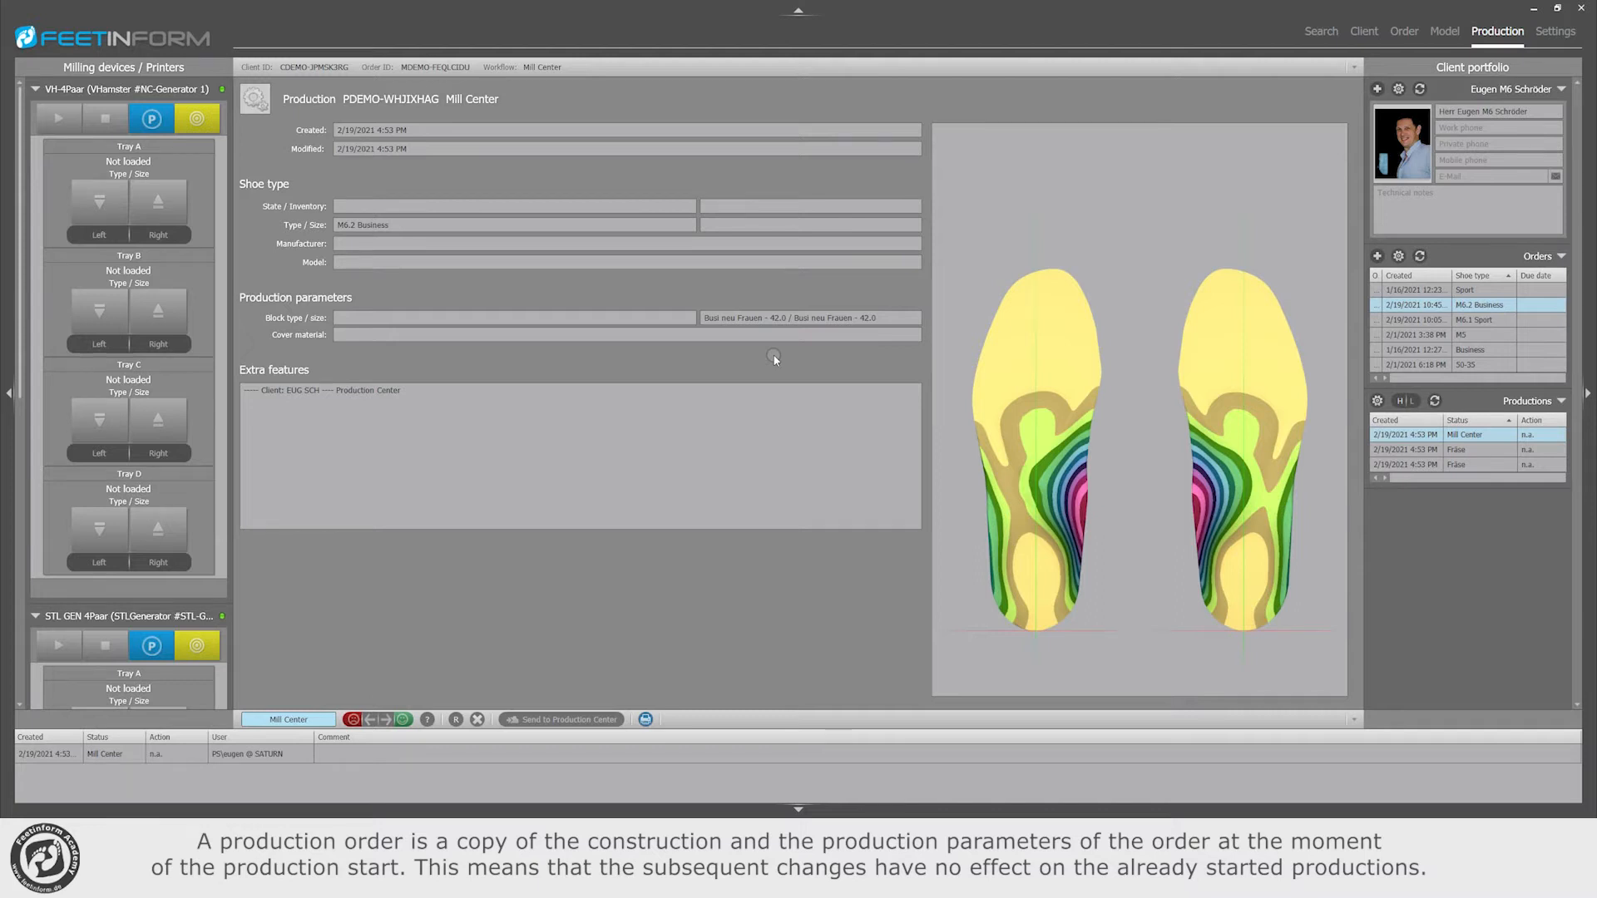
left_click(1480, 449)
left_click(1486, 323)
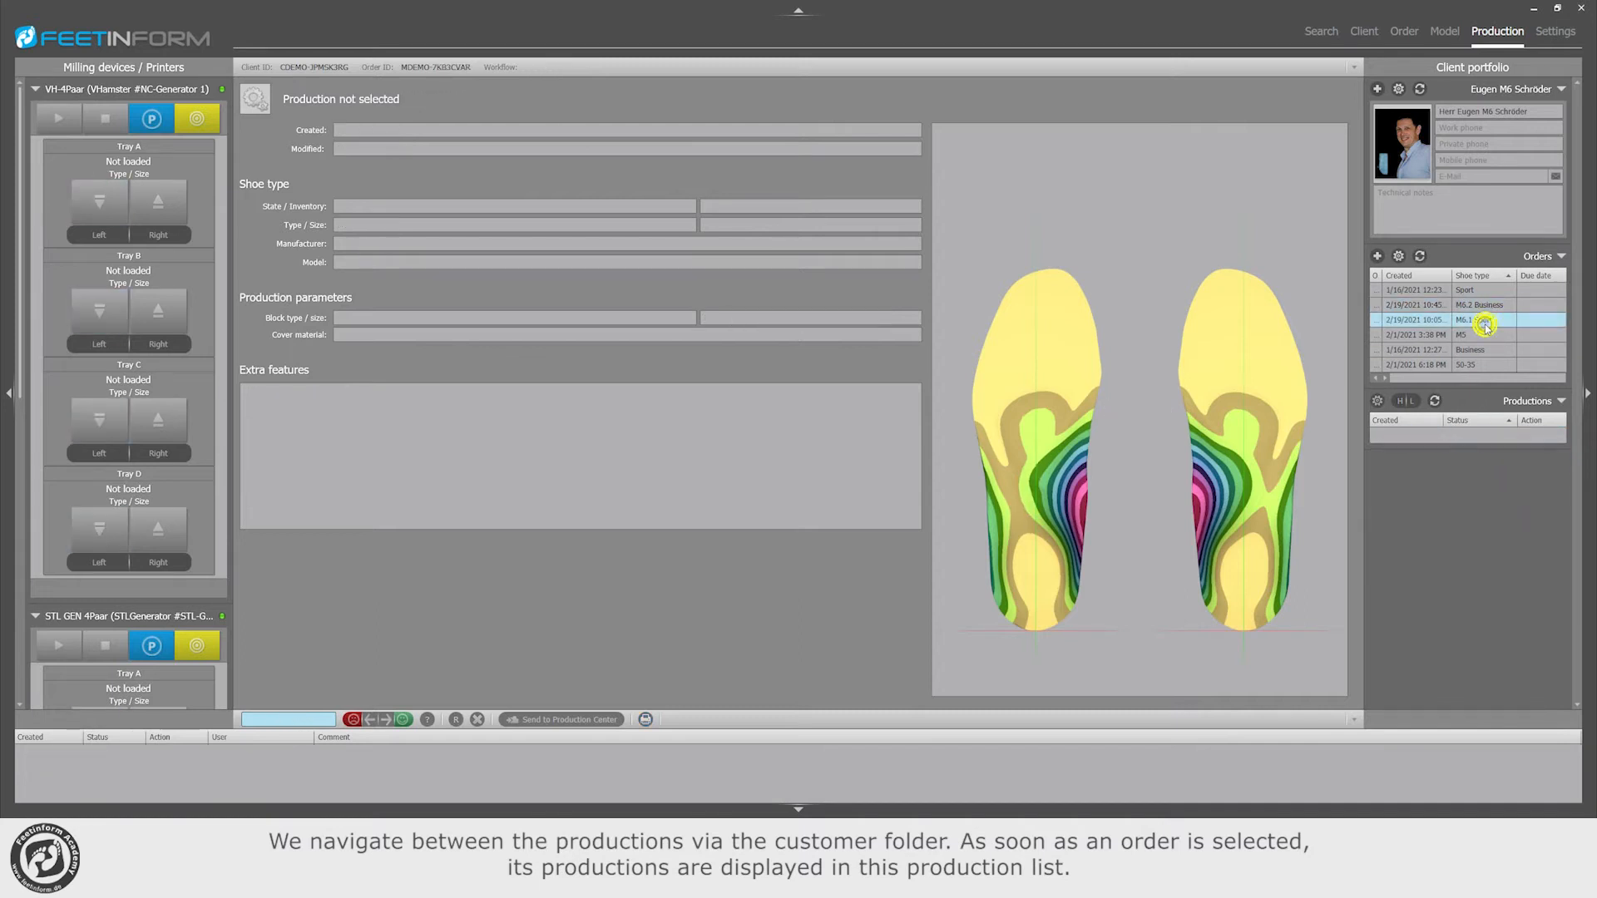
left_click(1481, 304)
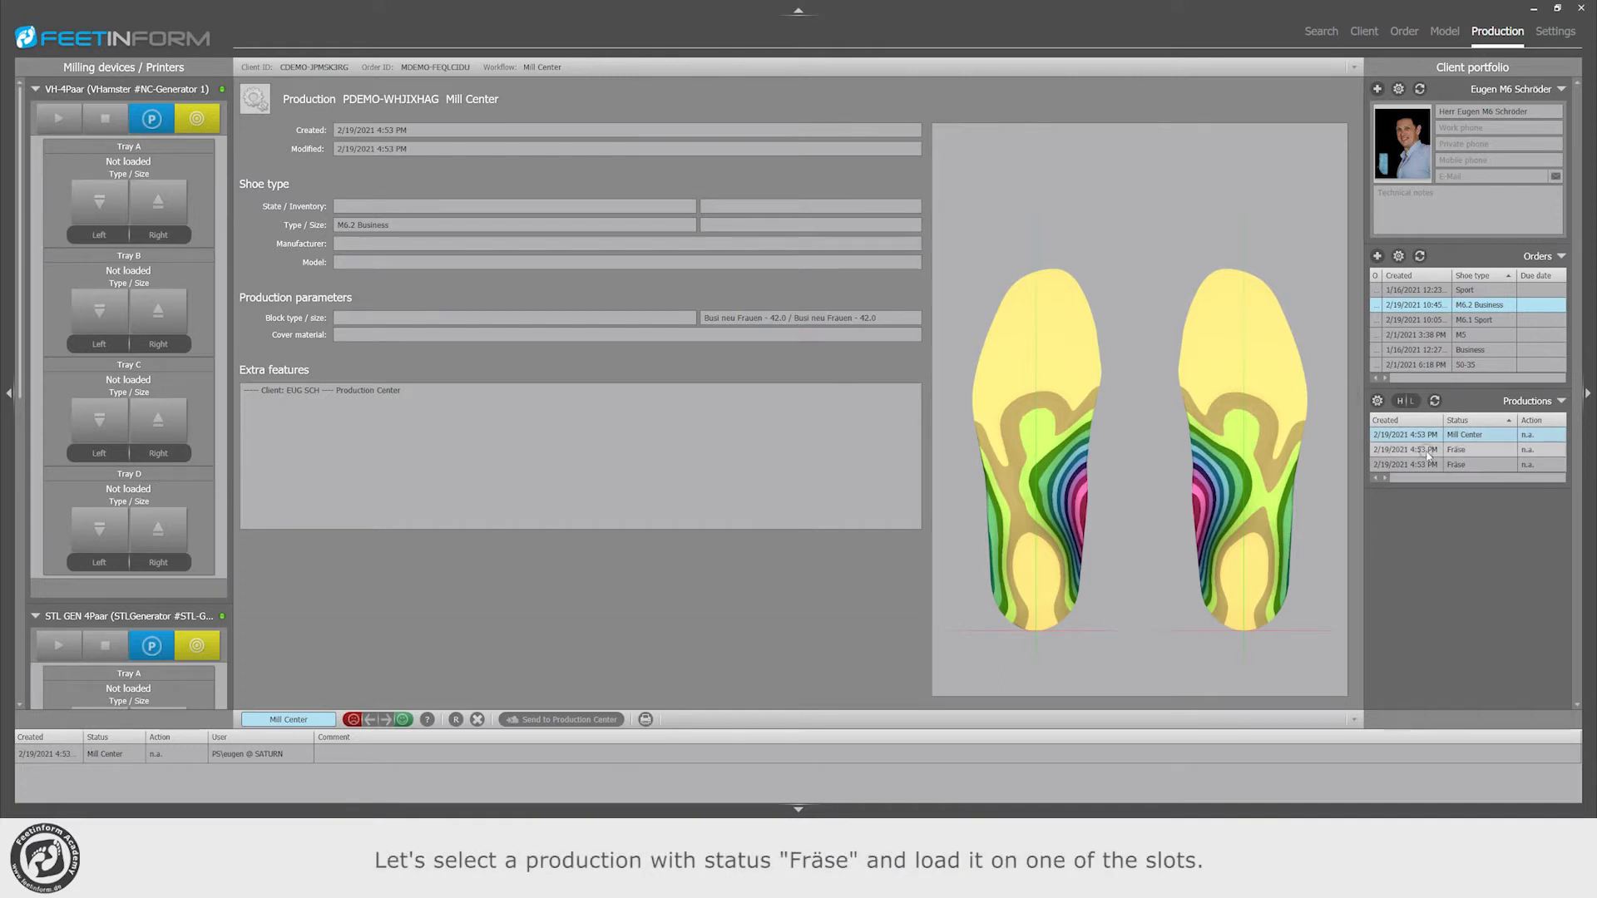
left_click(1468, 451)
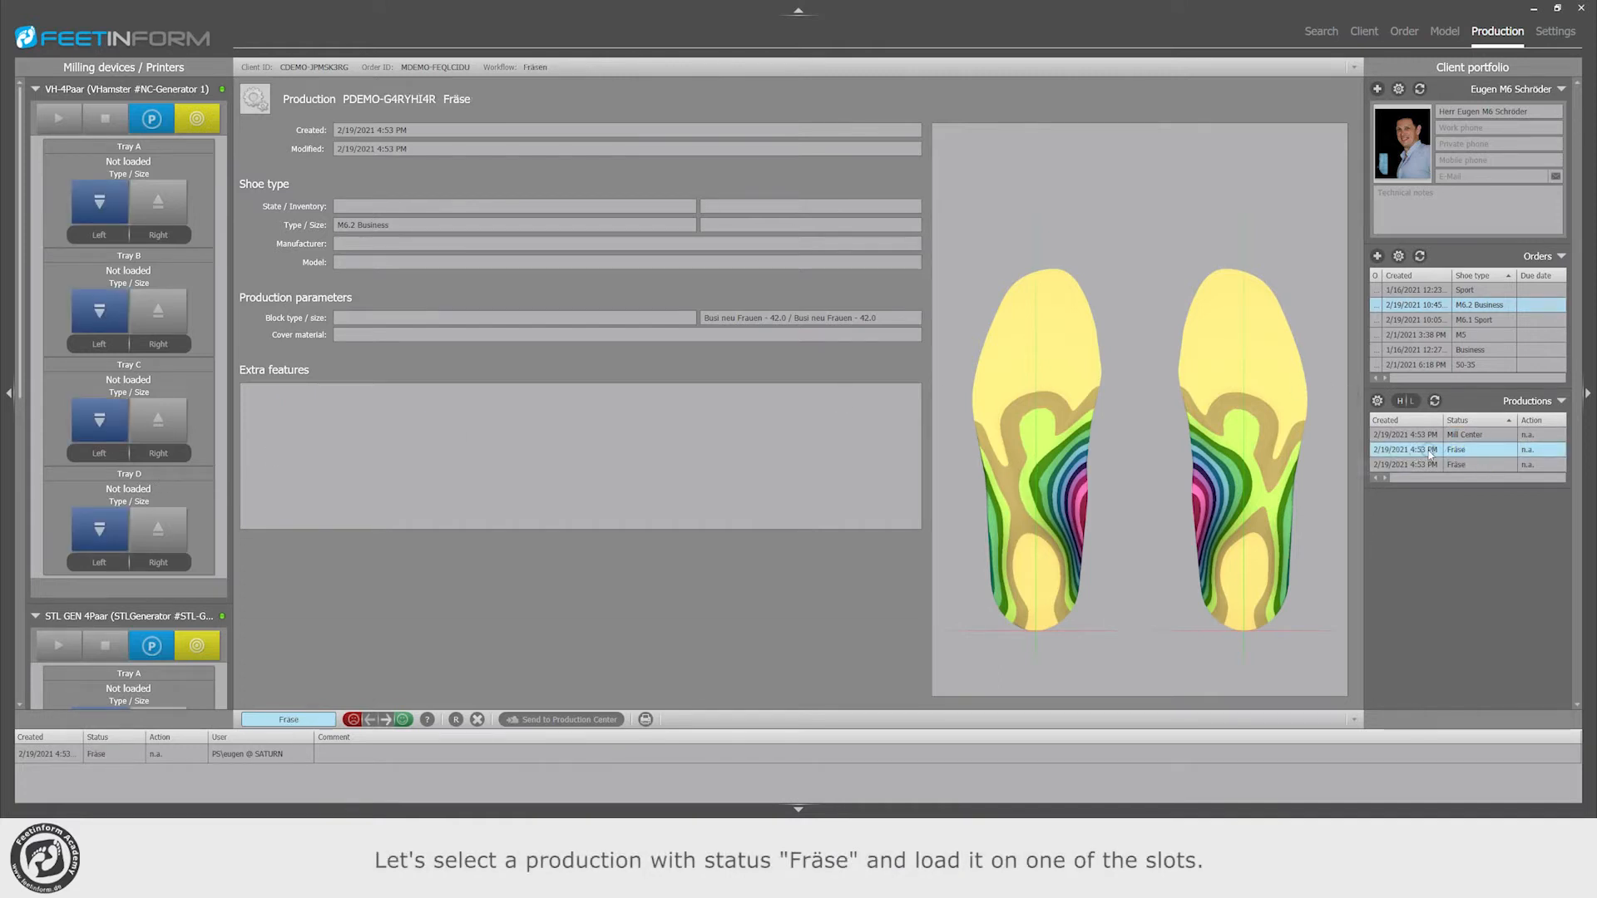
left_click(105, 213)
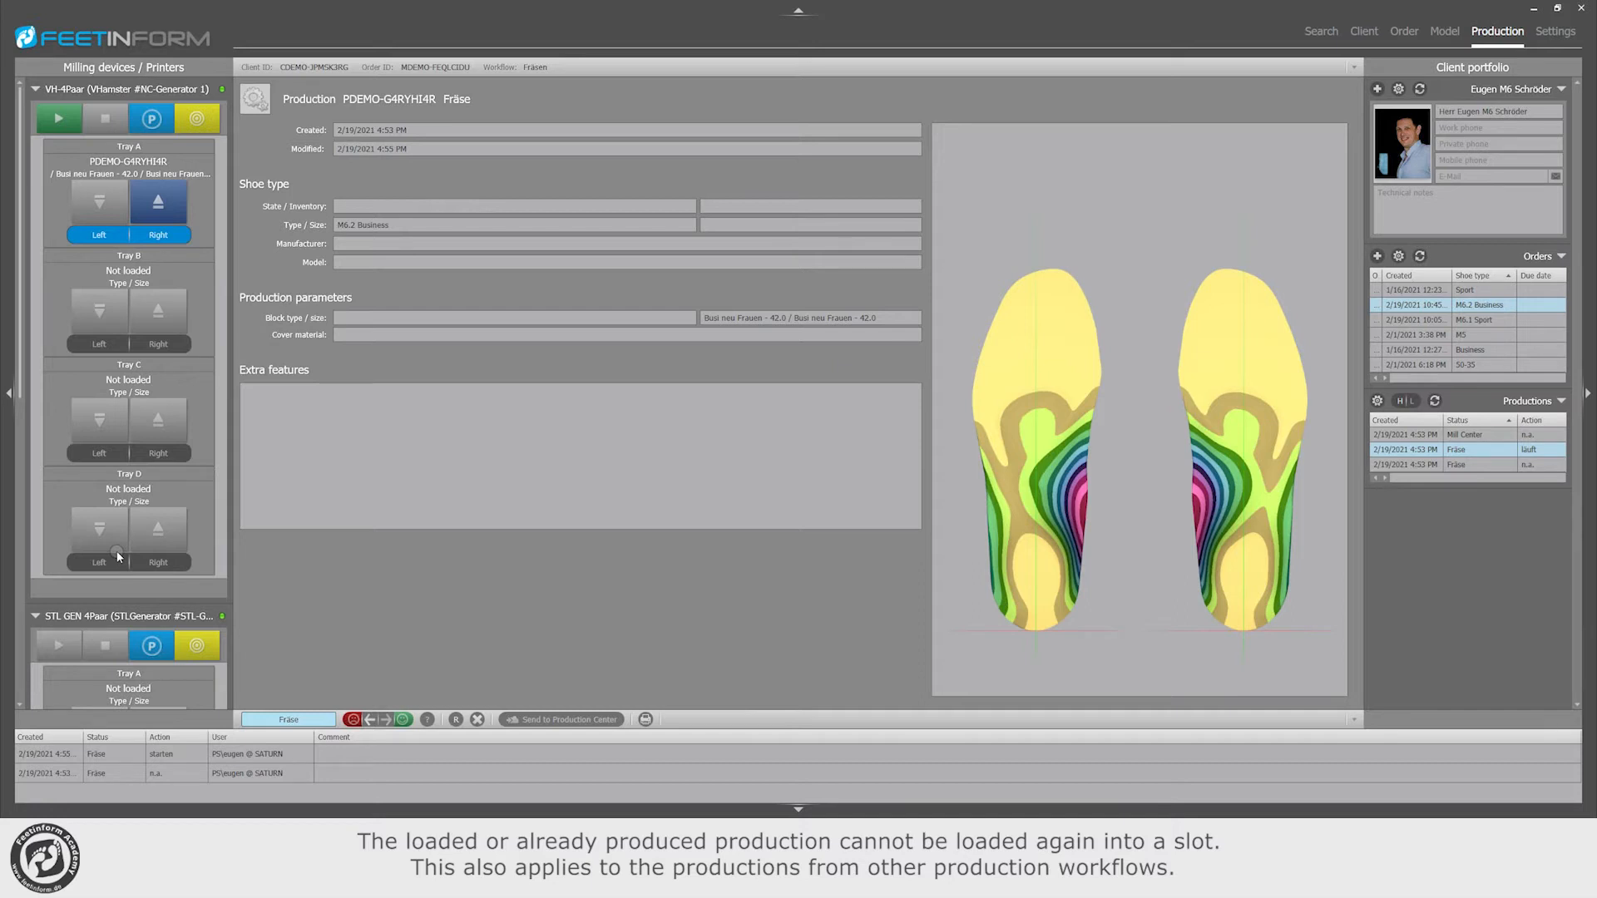
Step: Try to load the Mill Center production into Trays B, C and D
left_click(1476, 435)
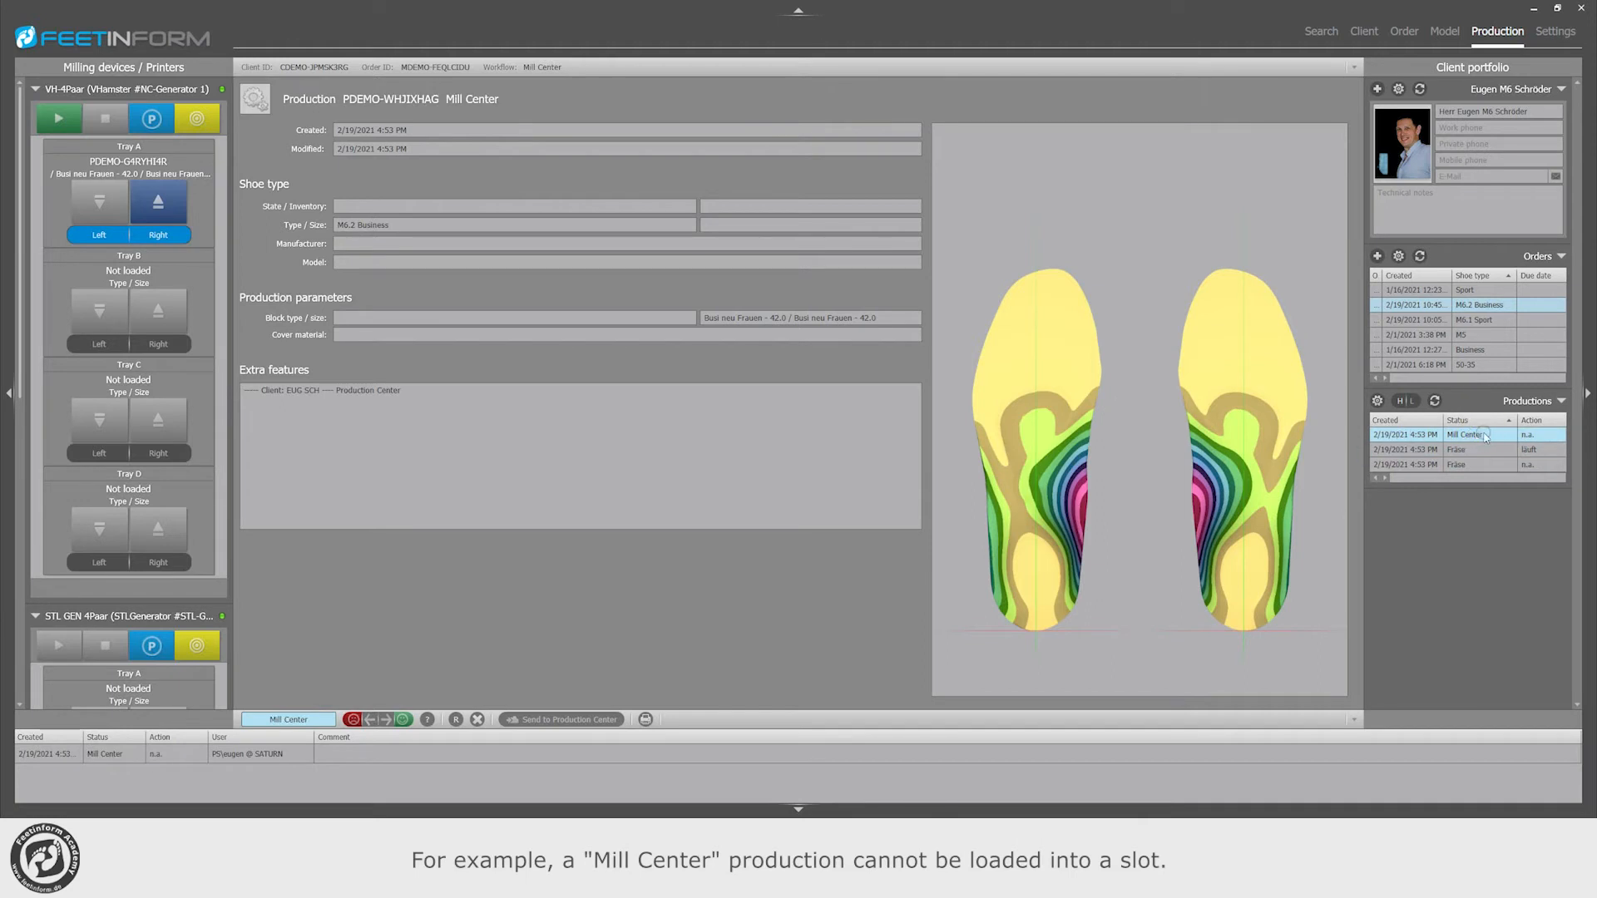
left_click(109, 311)
left_click(114, 433)
left_click(115, 542)
Step: Reproduce the production held in Tray A with the Fräsen workflow and load the copy into Tray B
left_click(1477, 450)
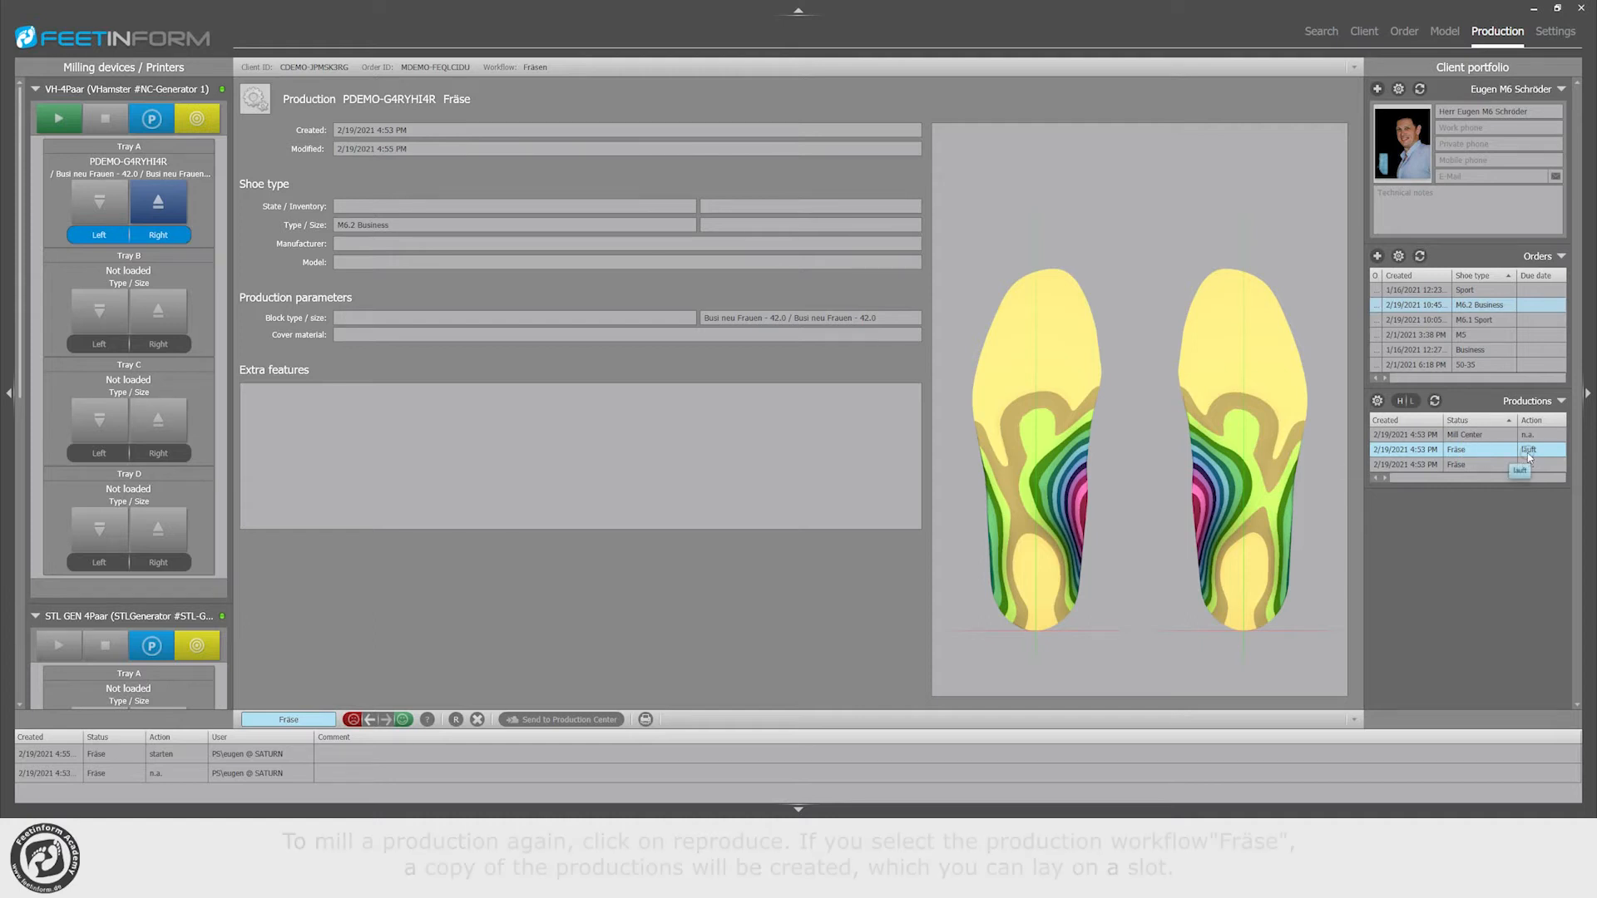
left_click(455, 720)
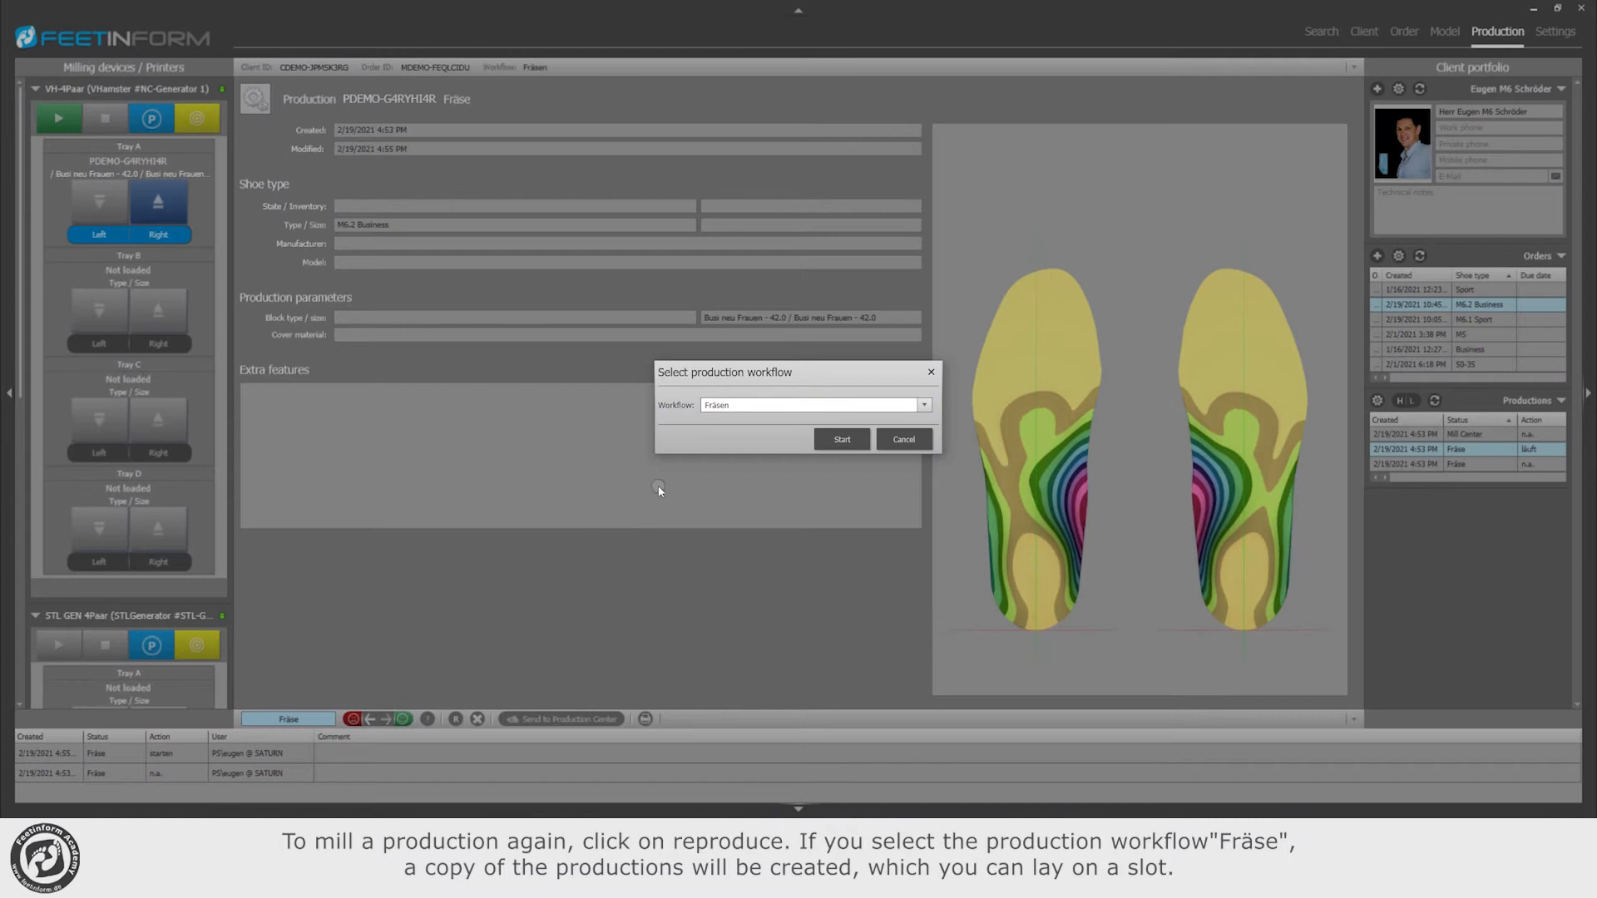
left_click(843, 440)
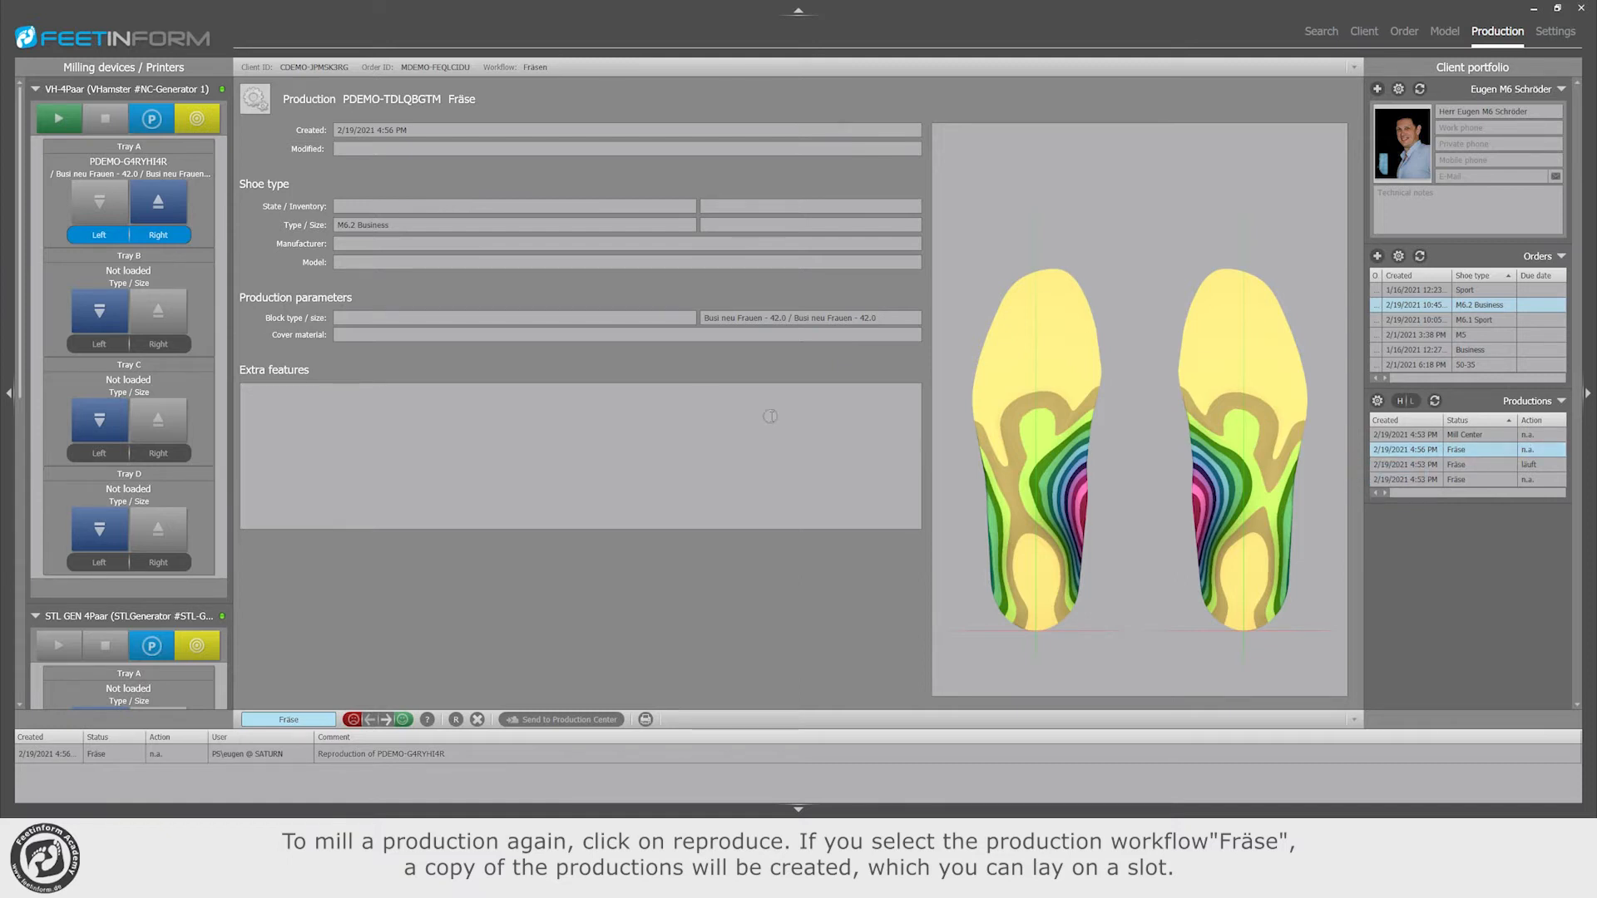
left_click(97, 319)
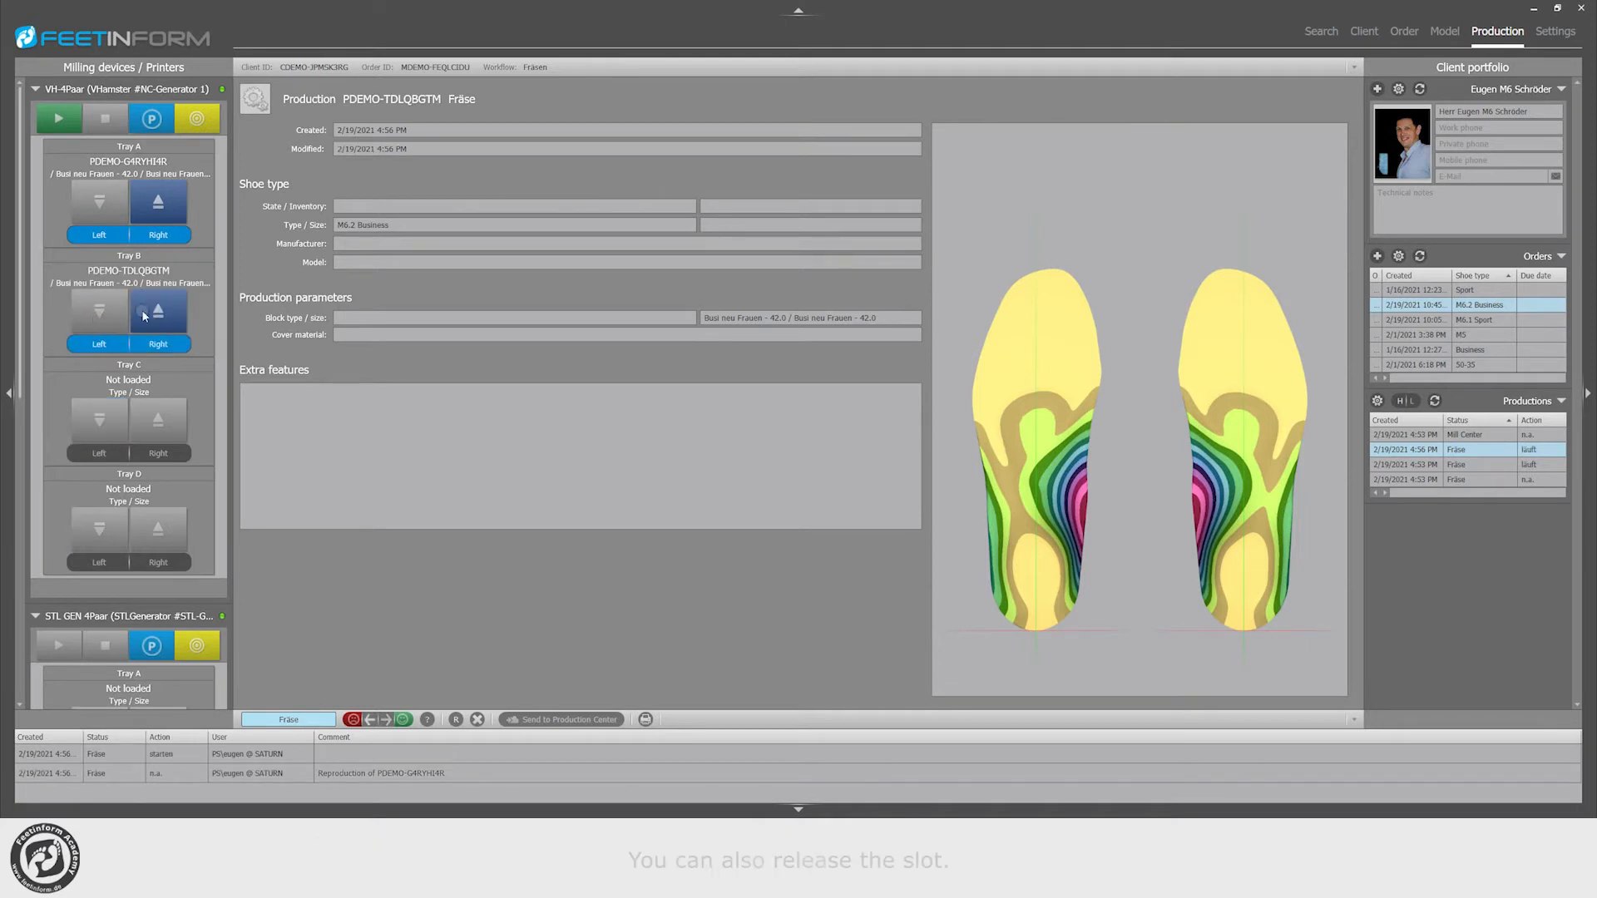
Step: Release Tray B and cancel the reproduced production
left_click(162, 311)
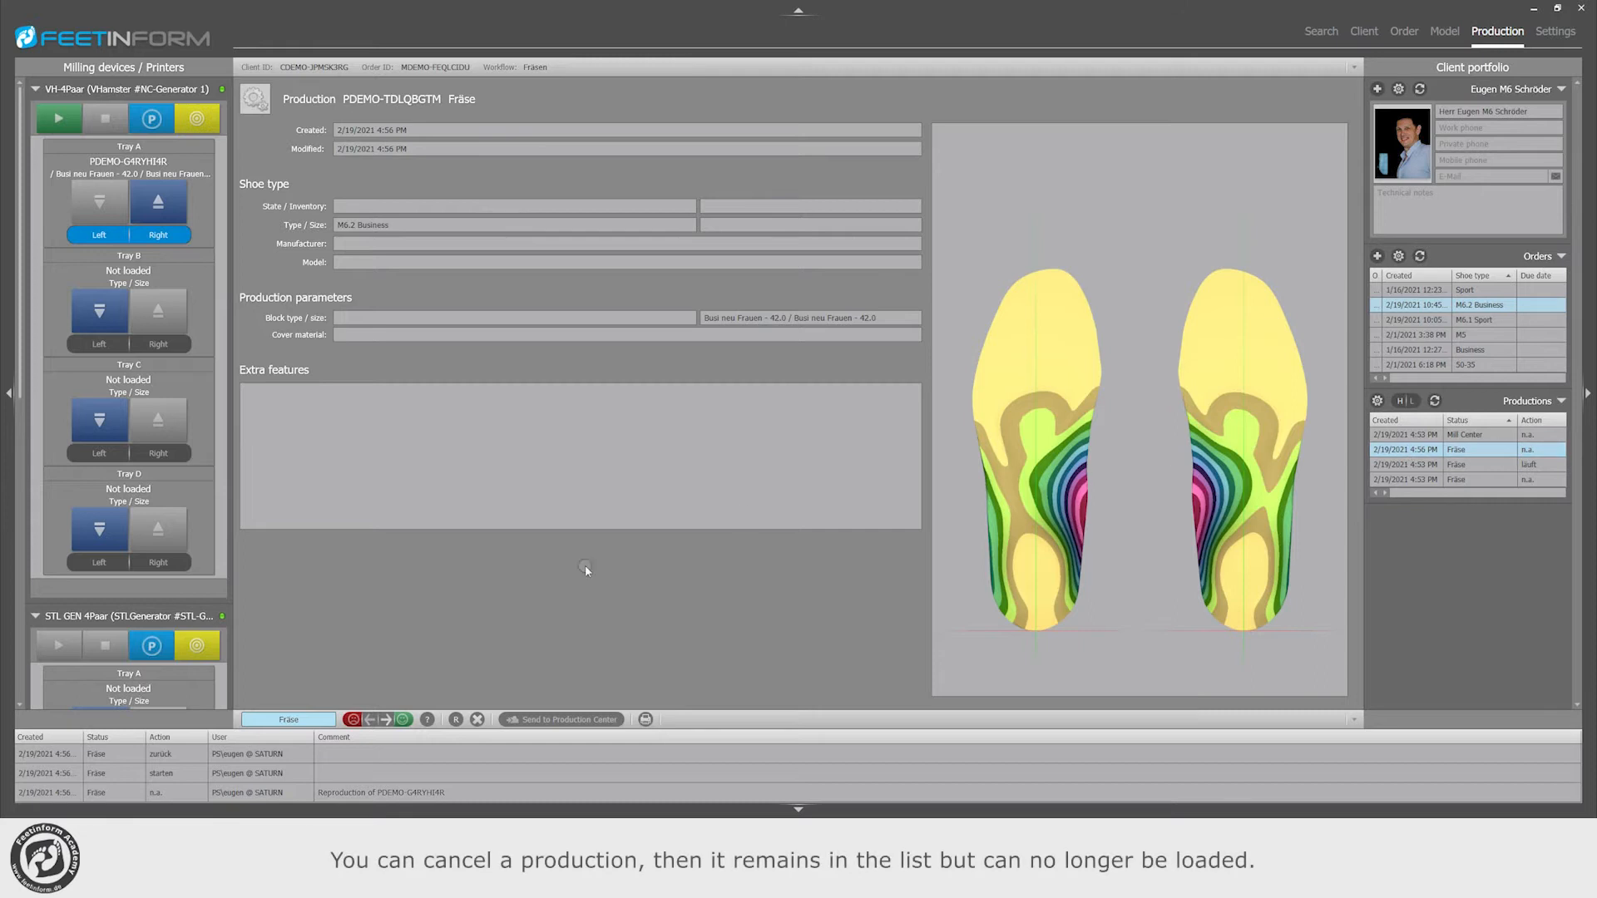
left_click(477, 720)
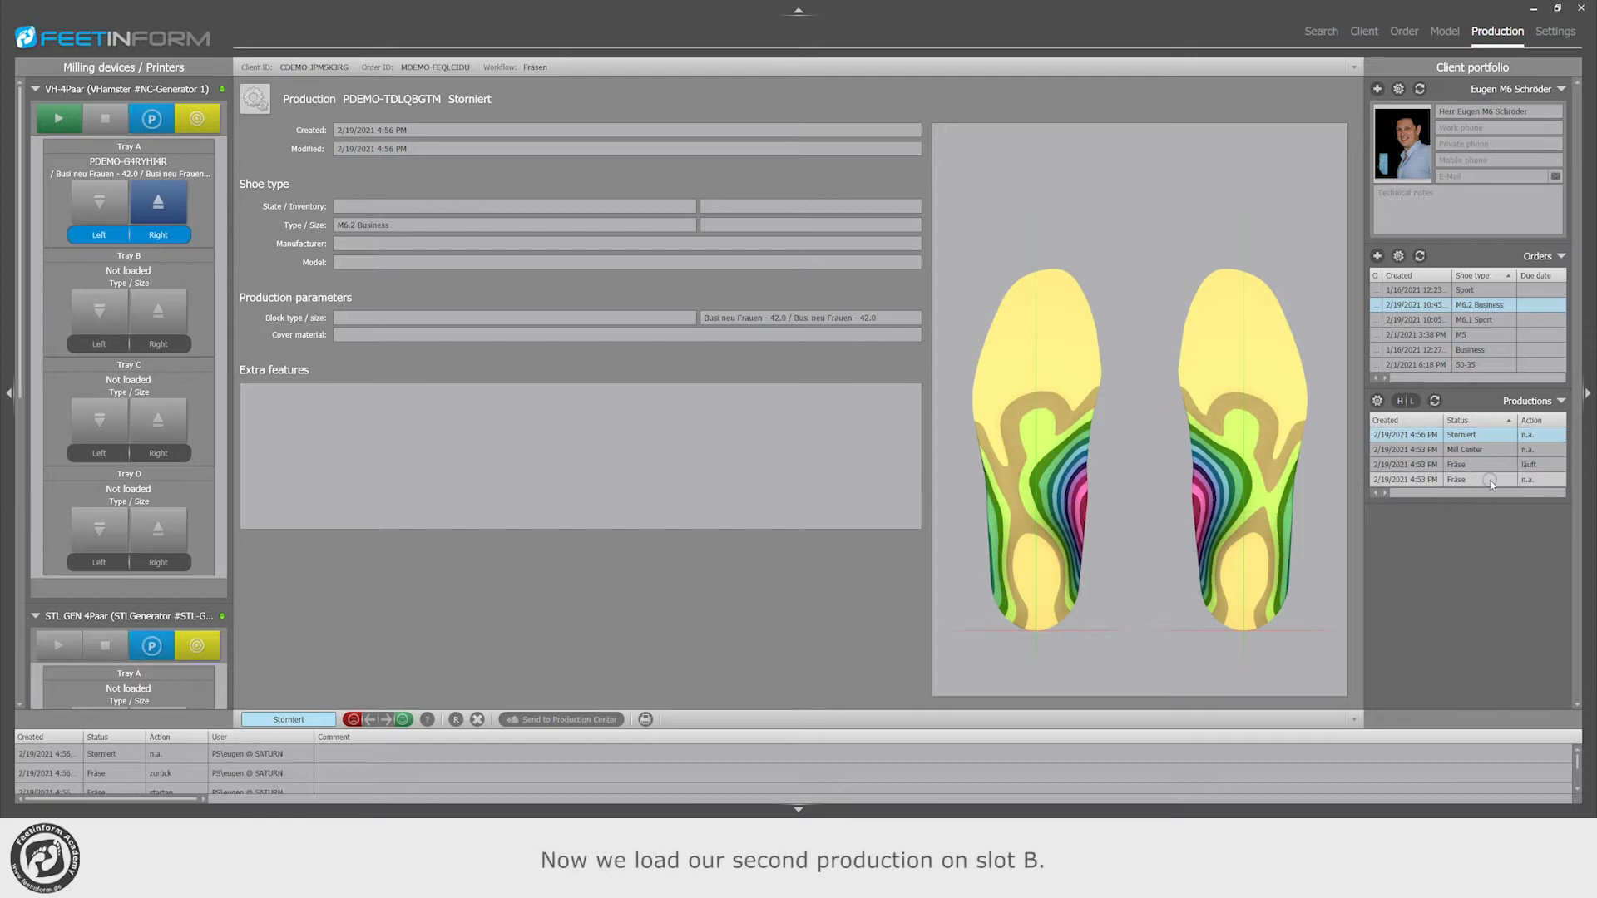
Step: Load the order's remaining unloaded Fräse production into Tray B and disable its right side
left_click(1489, 480)
left_click(101, 311)
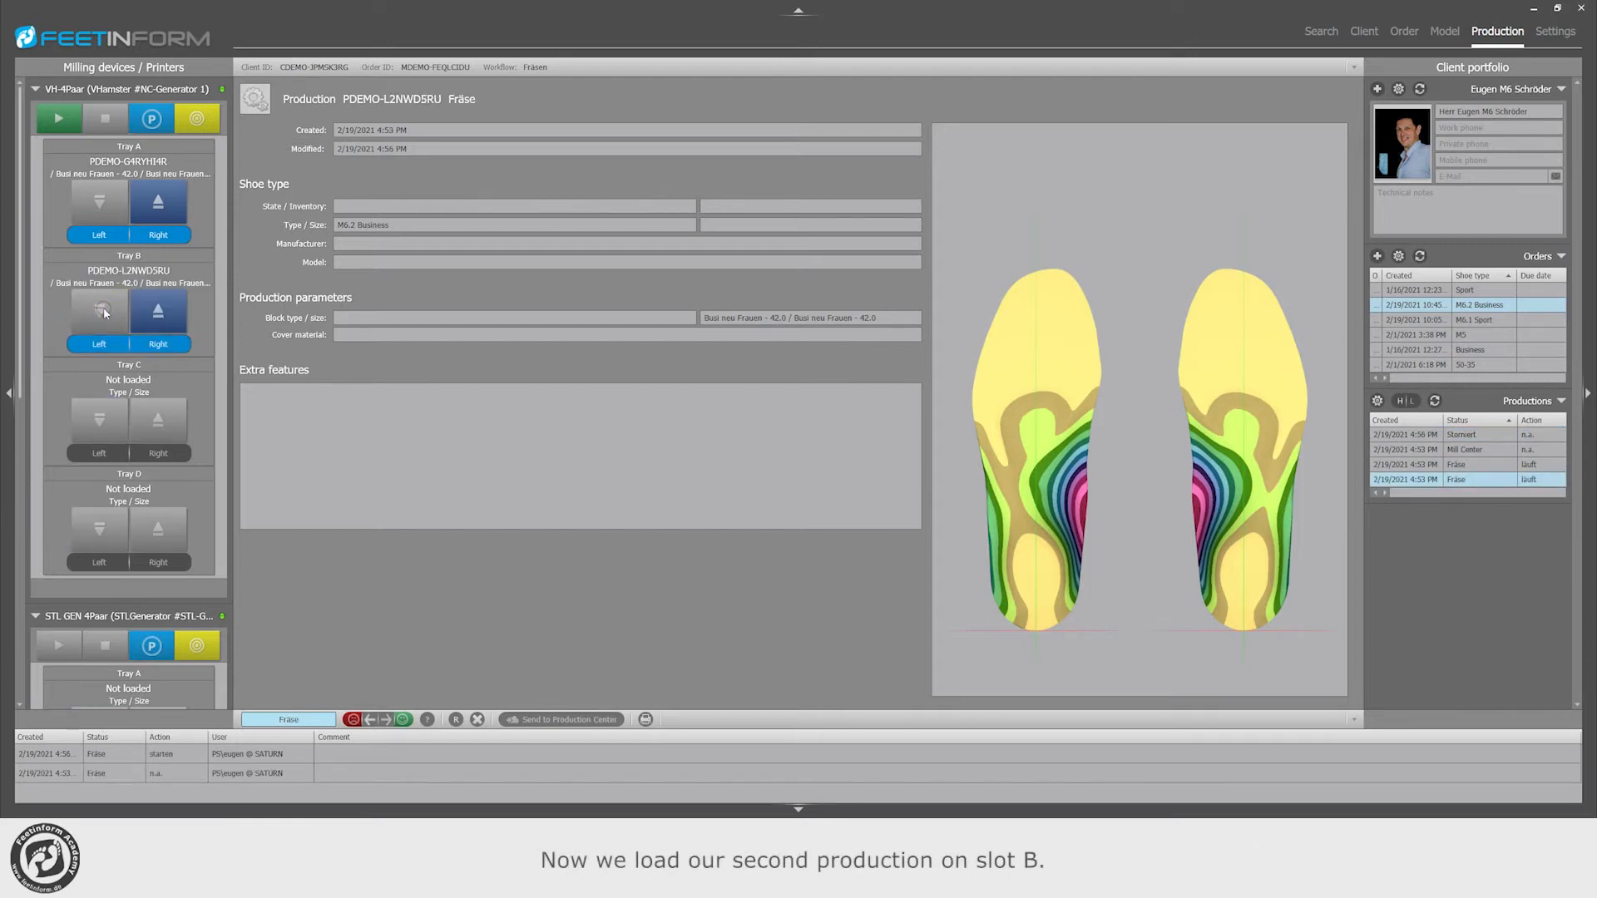
left_click(171, 347)
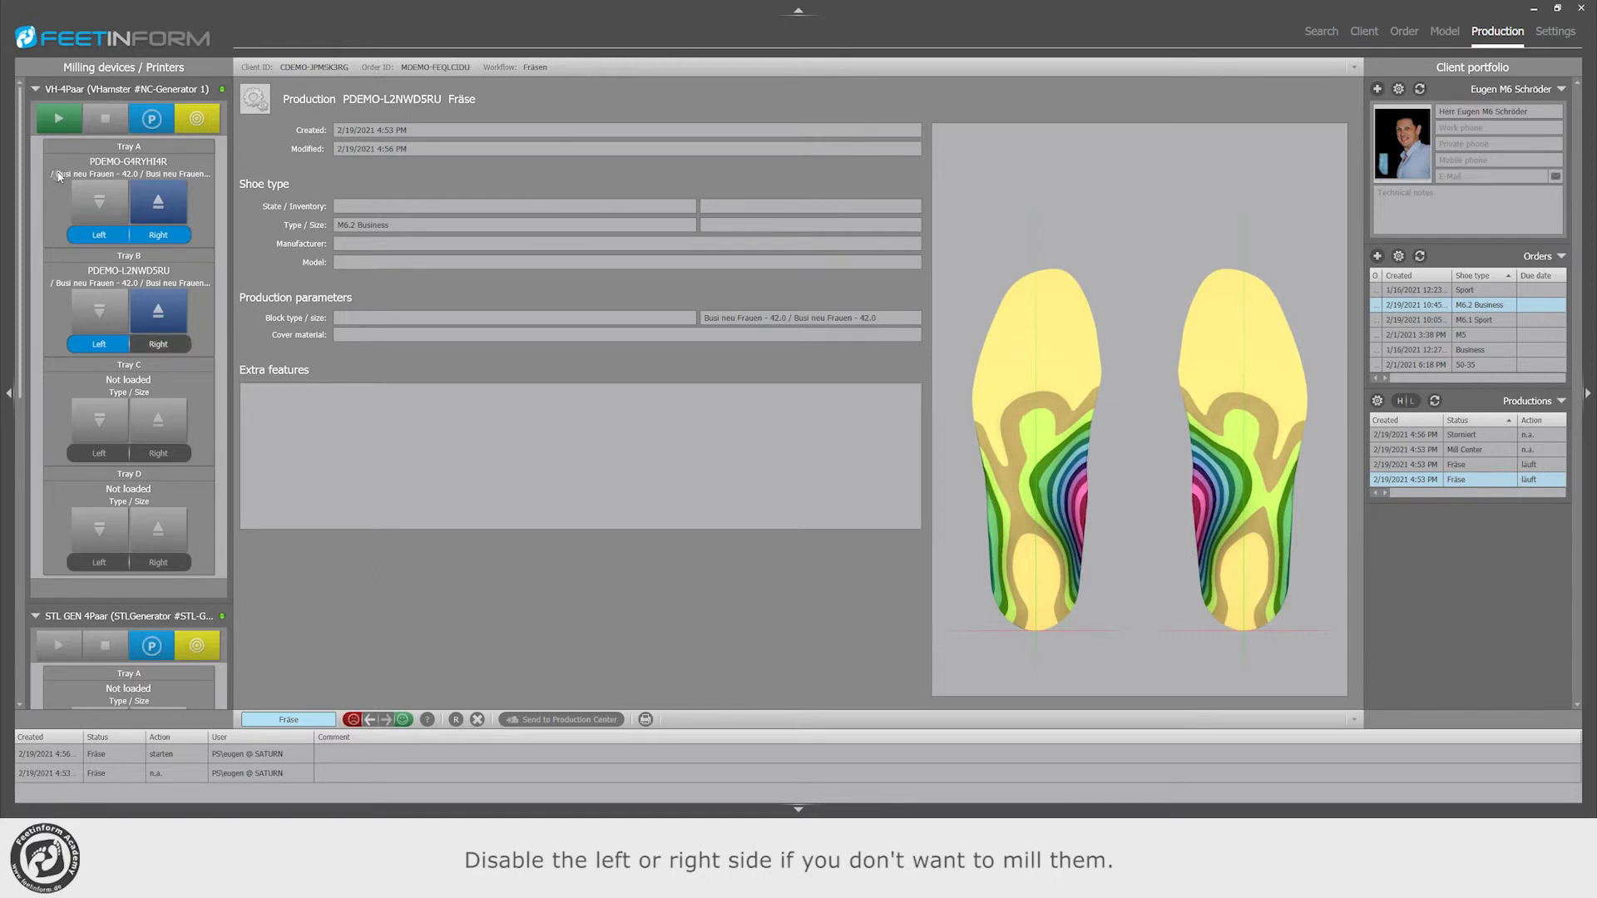
Step: Start milling on the VH-4Paar and rate the productions in Trays A and B as successful
left_click(61, 120)
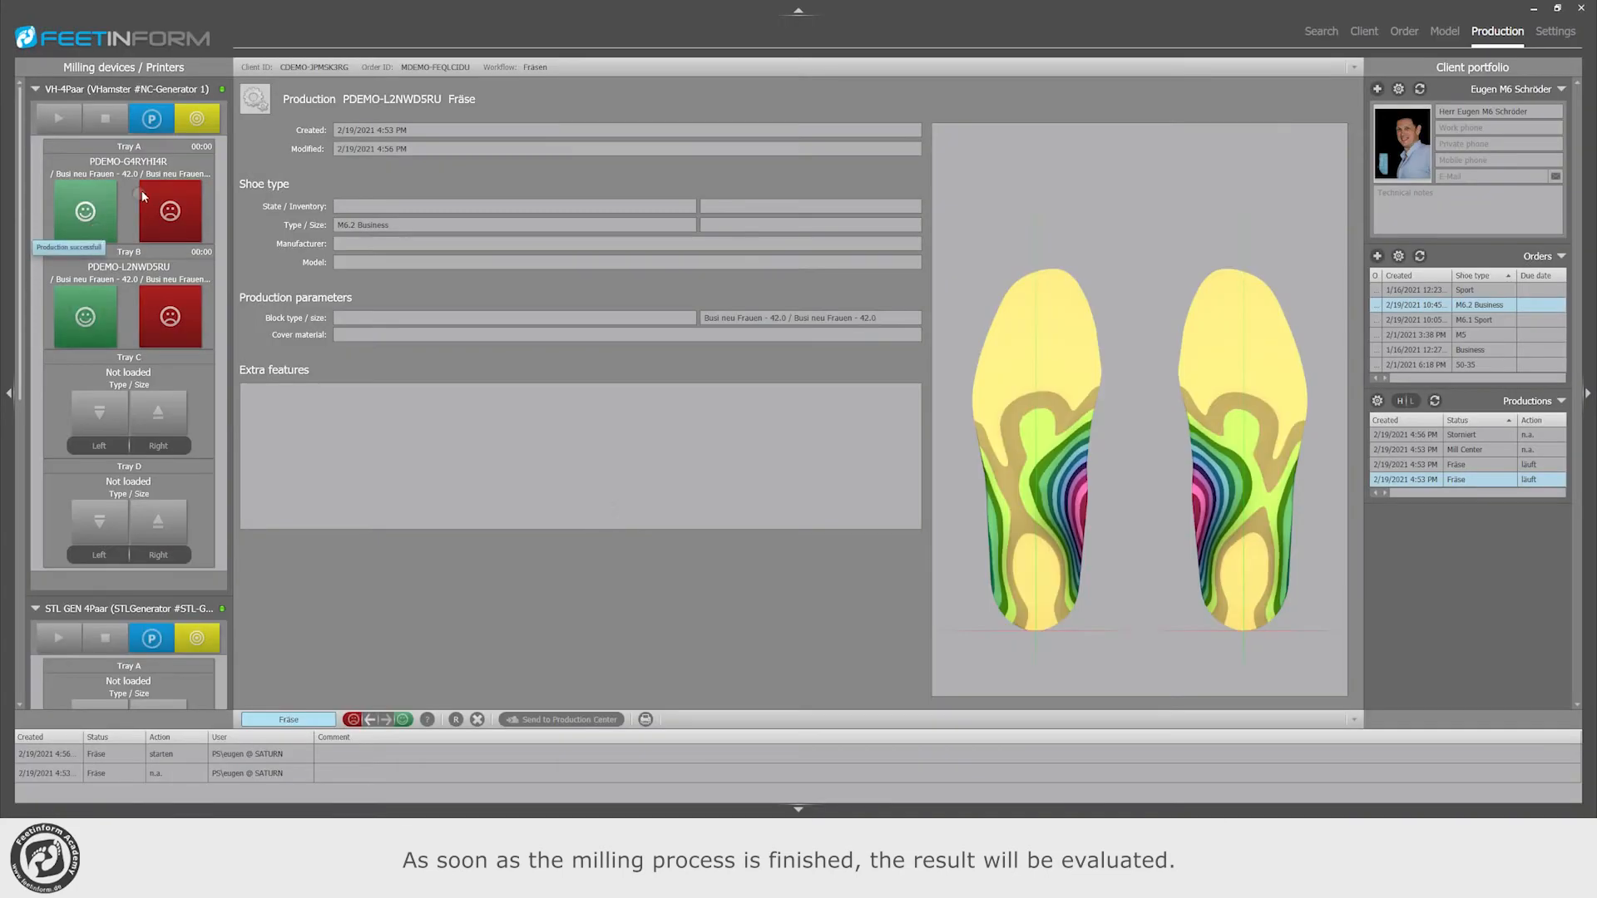
left_click(85, 213)
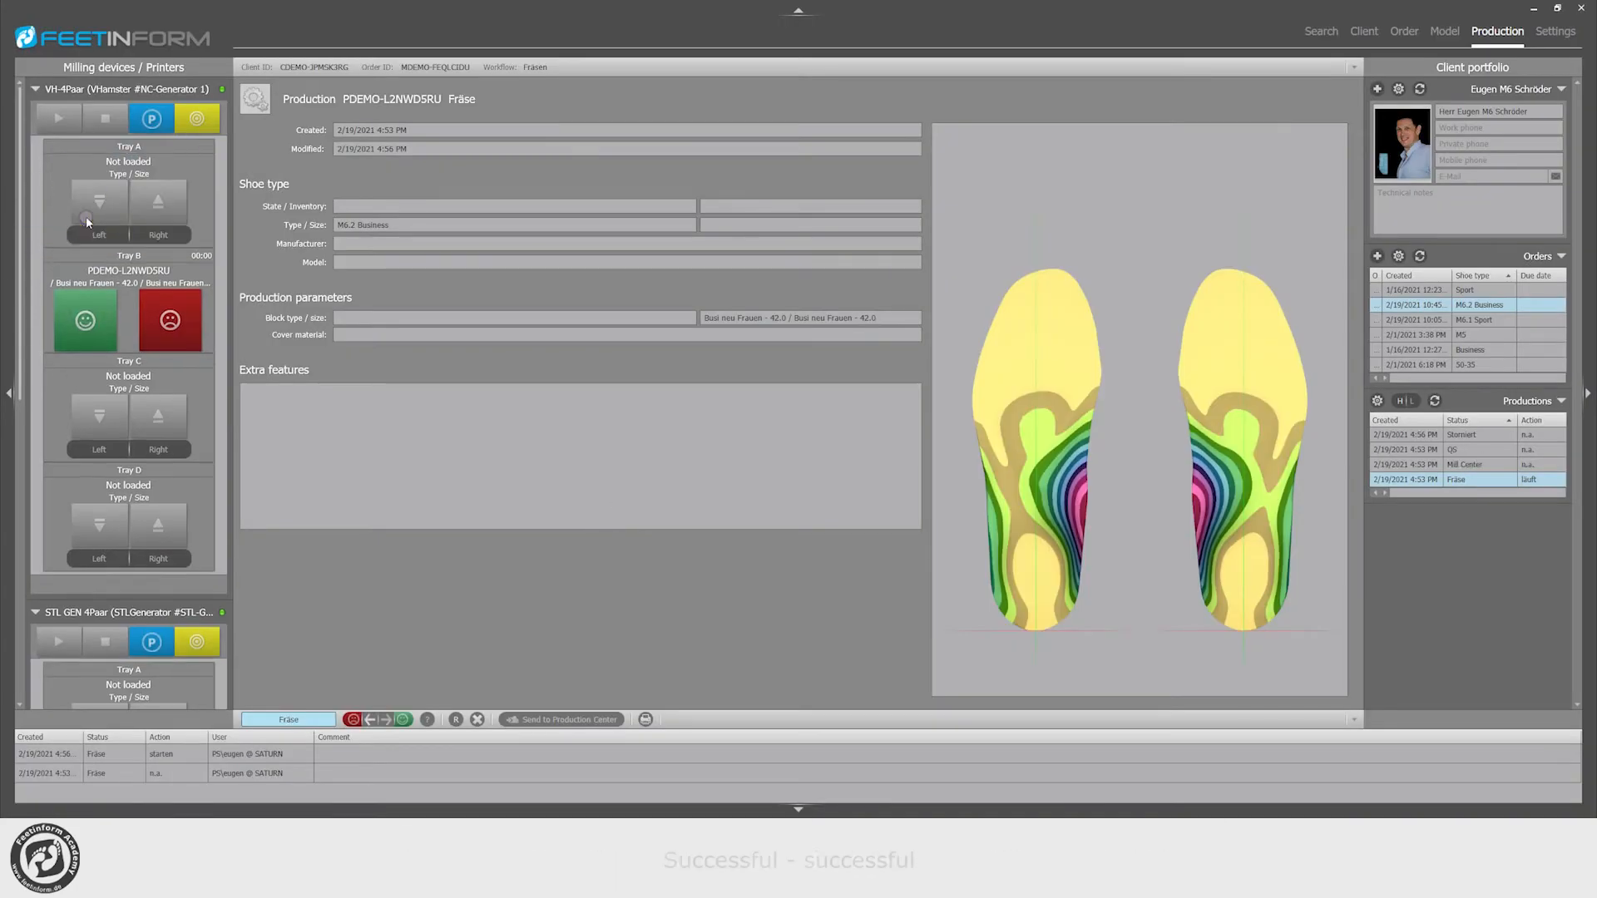
left_click(86, 321)
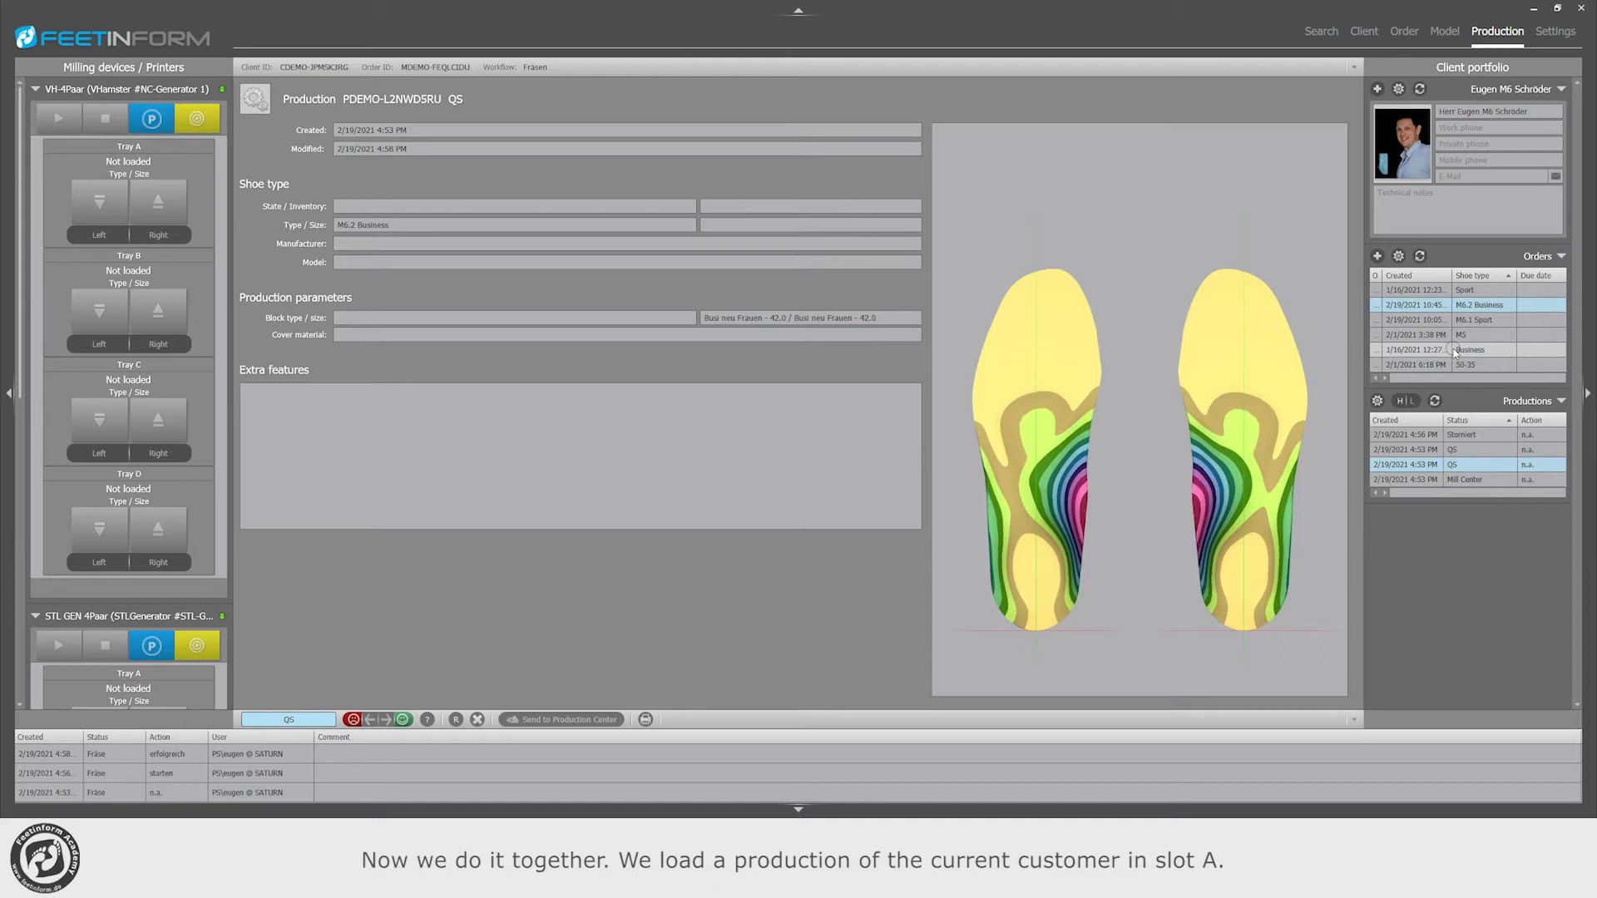
Step: Load the Fräse production of the client's Sport order into Tray A
left_click(1430, 289)
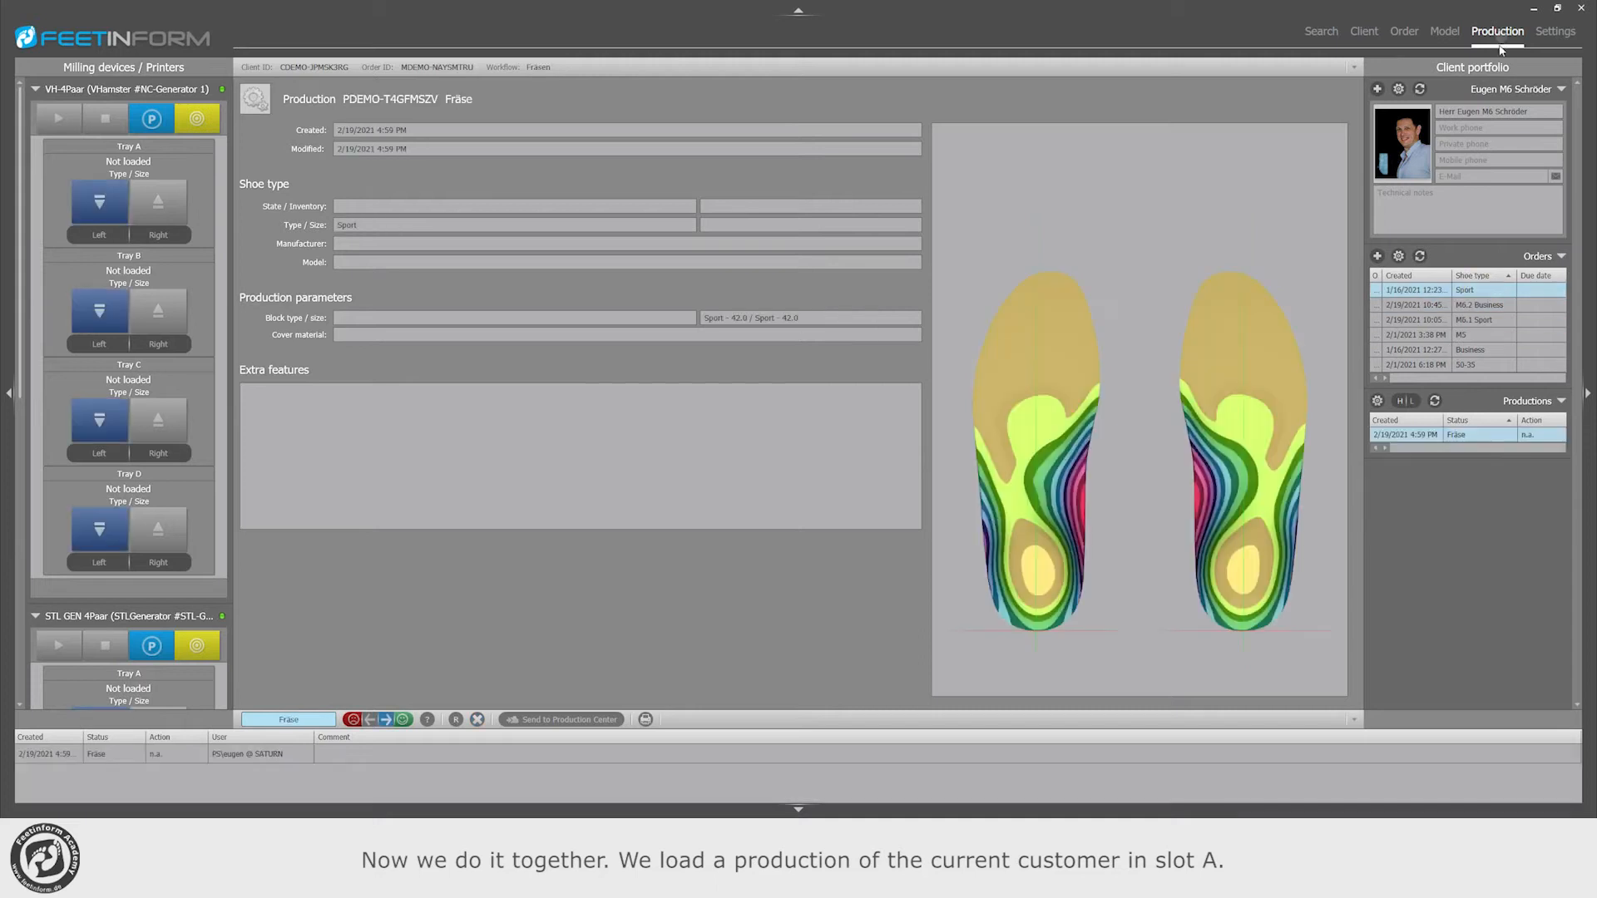
left_click(131, 216)
Step: Select another client's M13 - Senso order, start its production with the Fräsen workflow and show it in the production view
left_click(1322, 32)
left_click(494, 188)
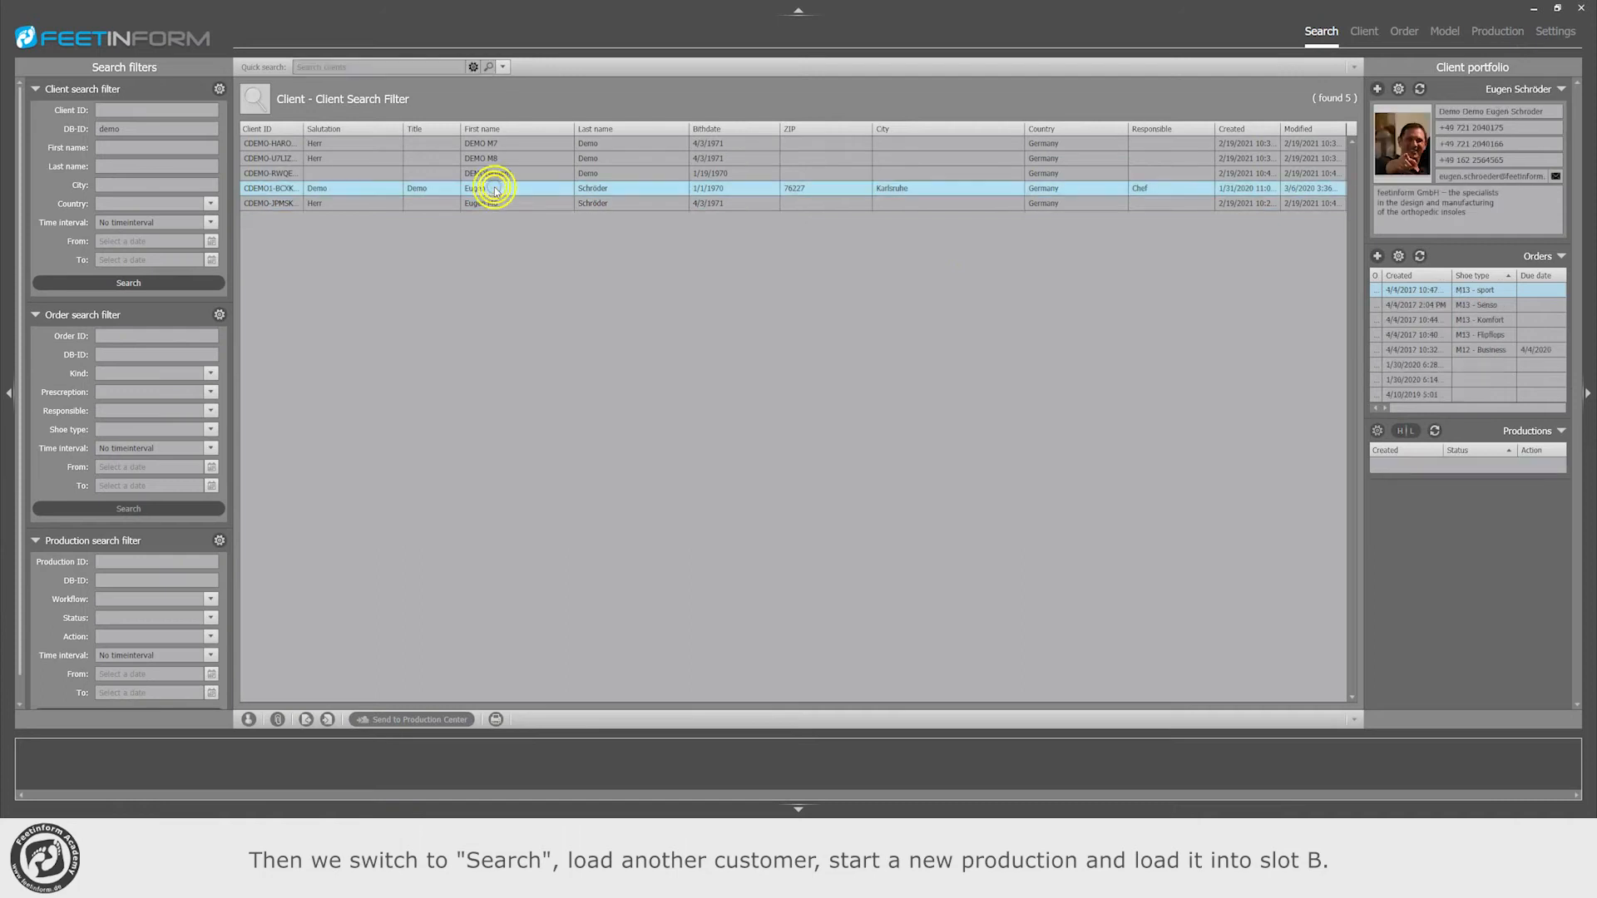
left_click(1491, 306)
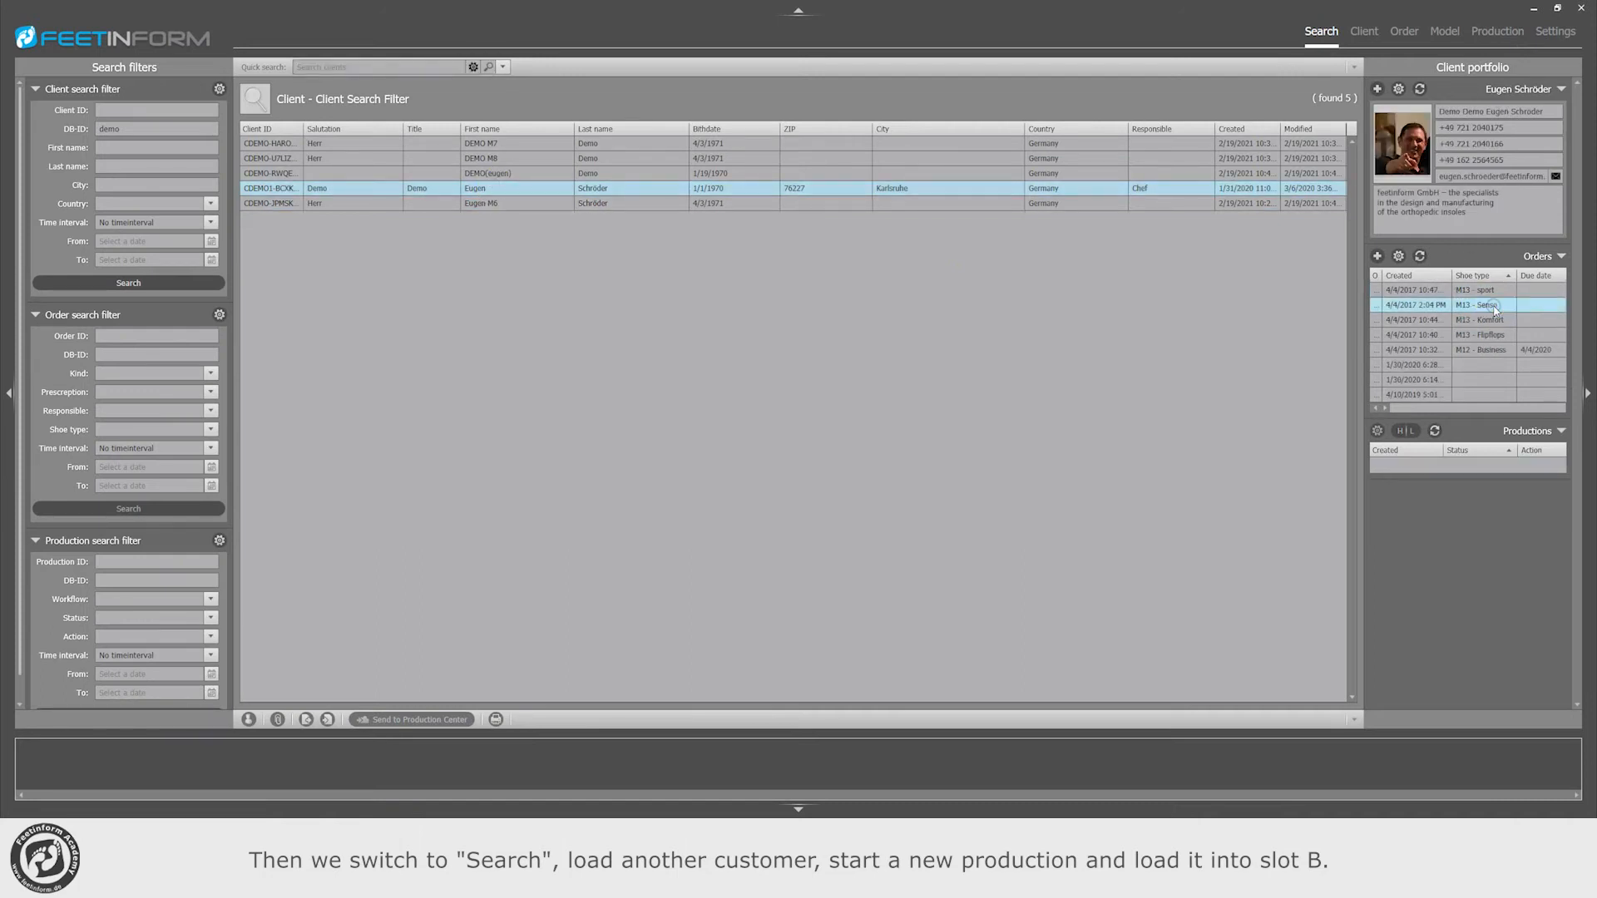
left_click(1404, 31)
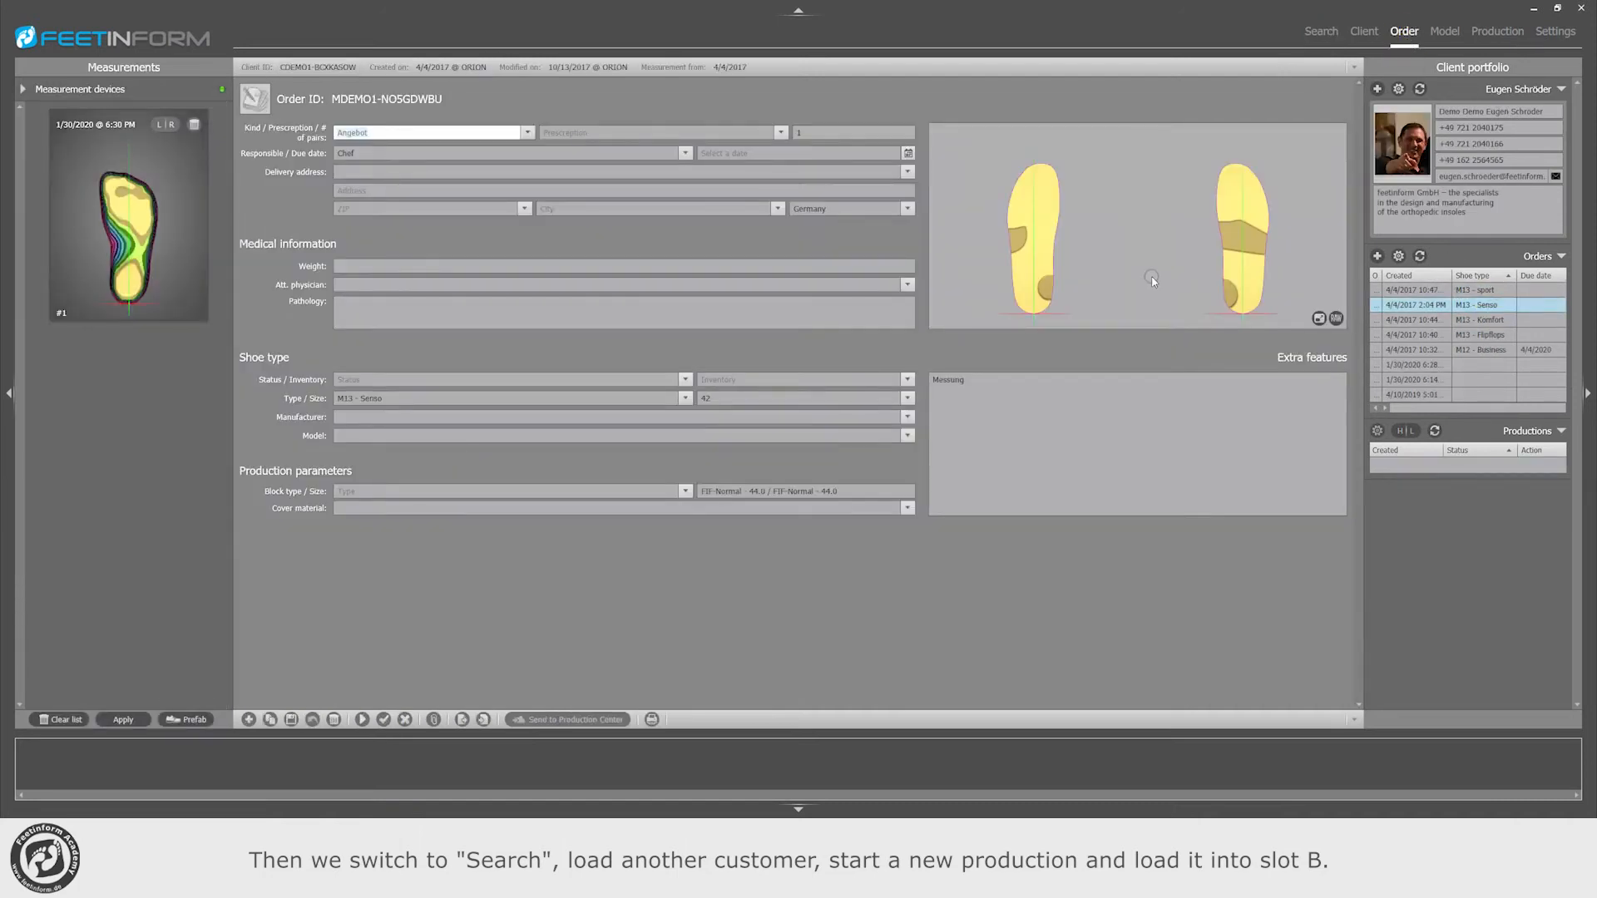
left_click(362, 719)
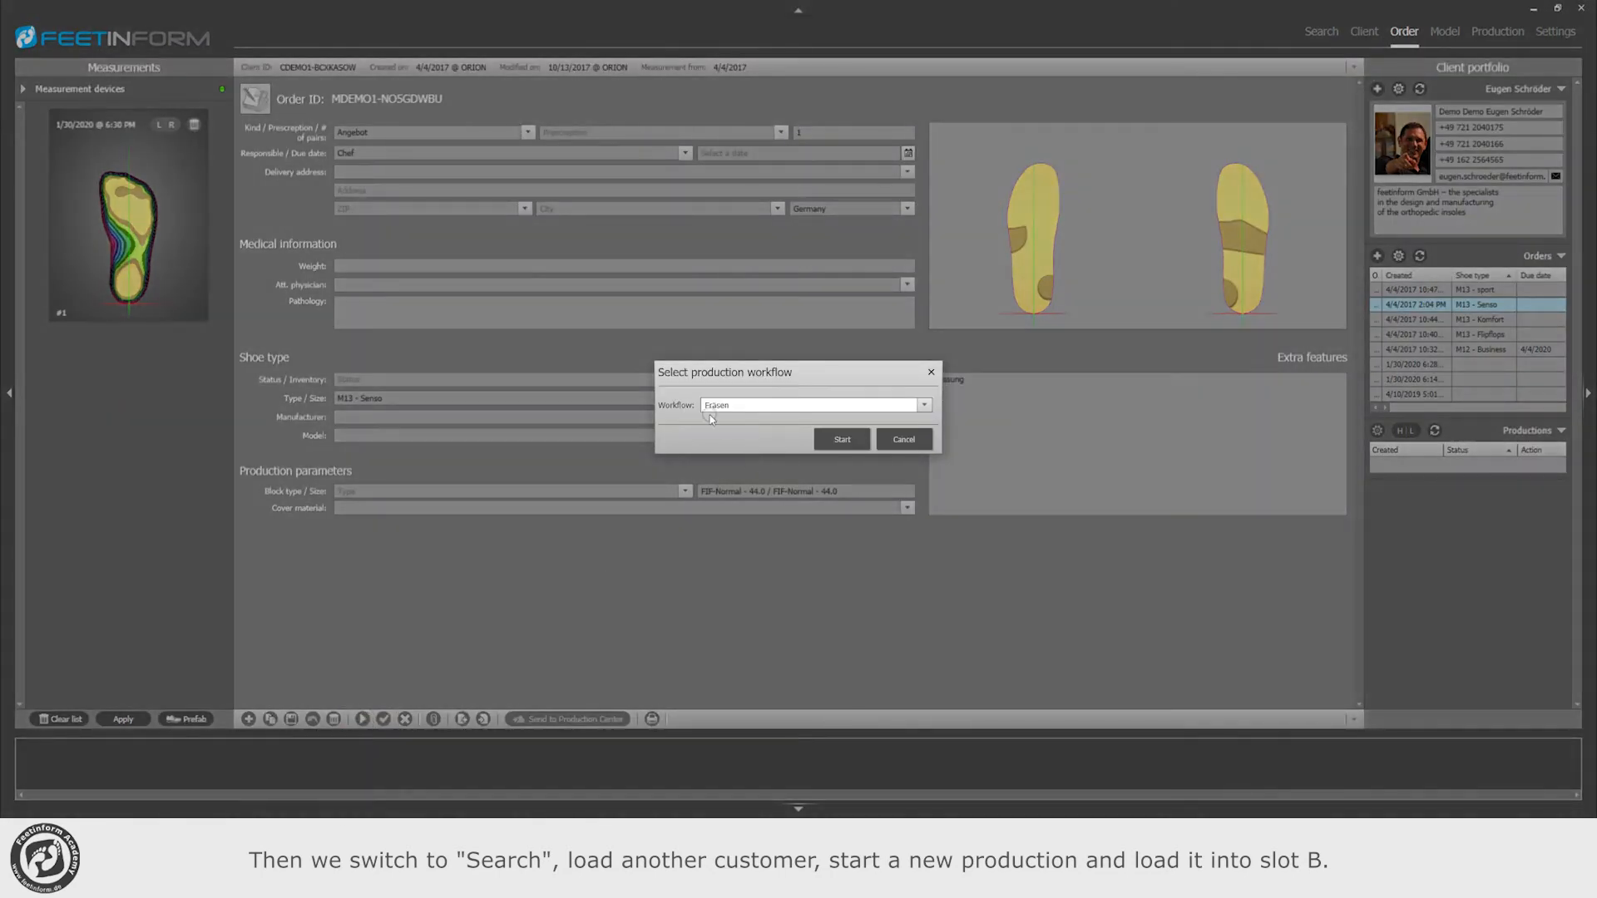
left_click(841, 439)
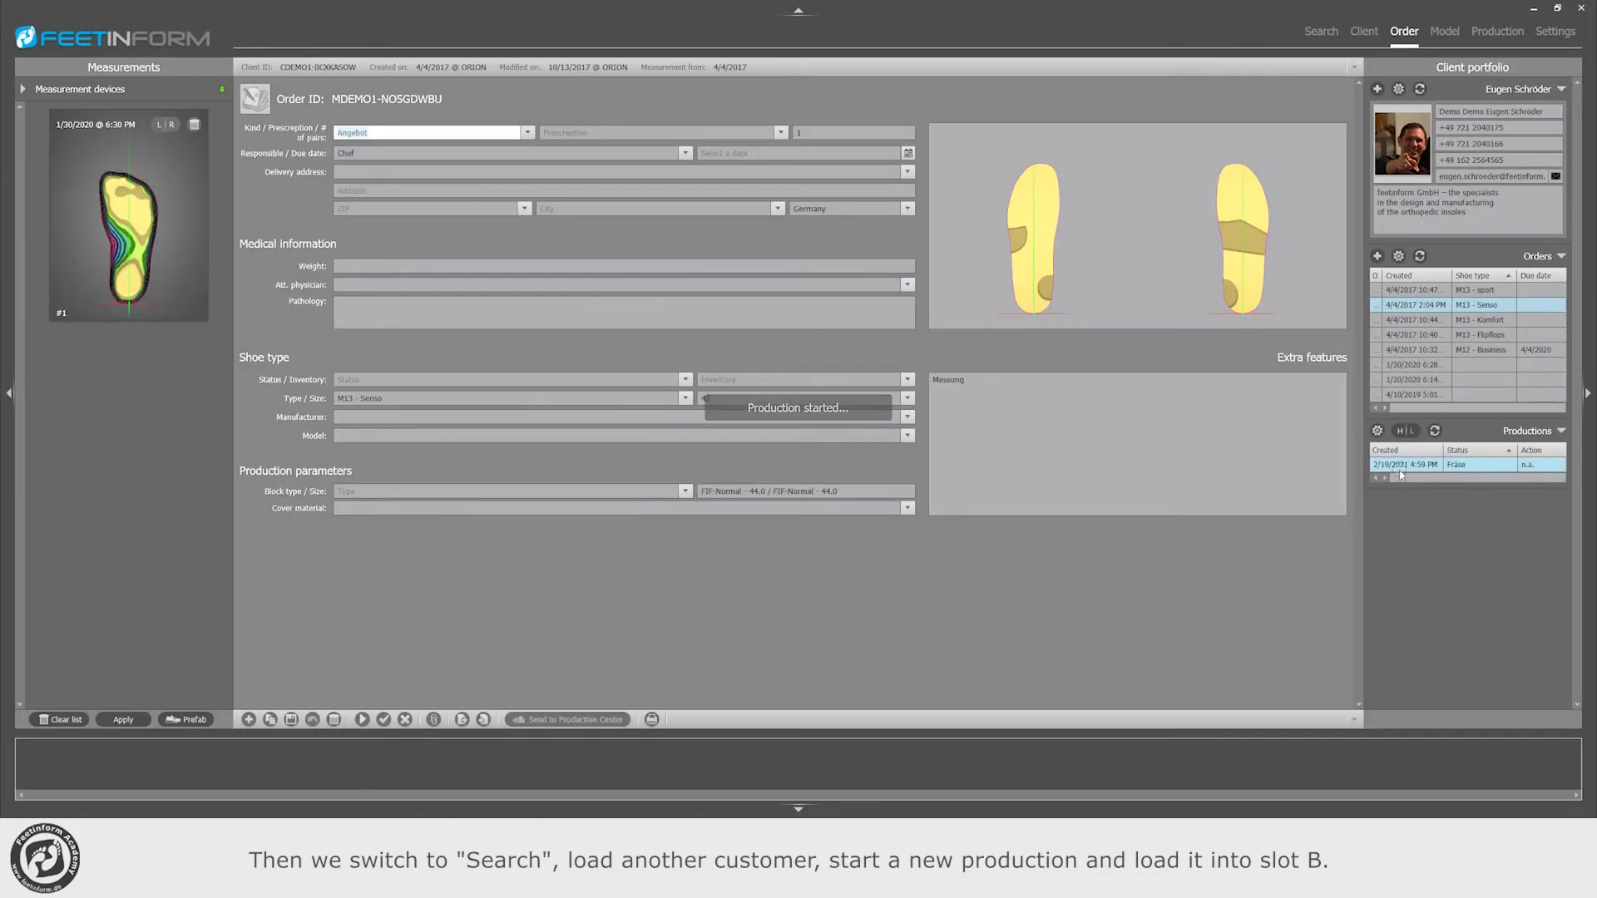
left_click(1497, 30)
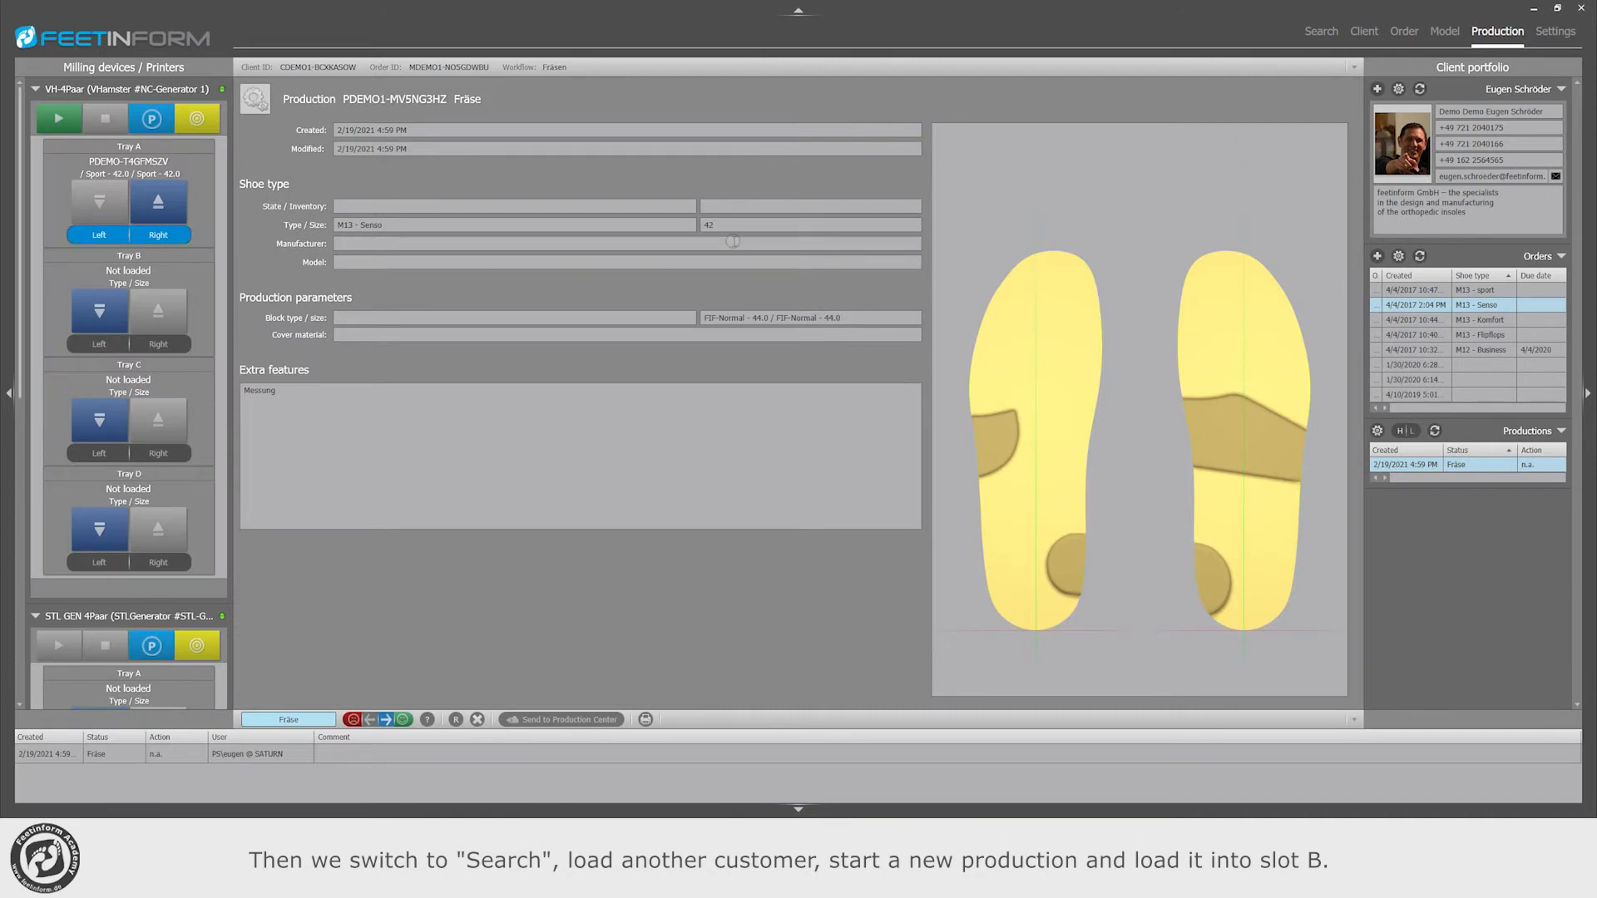
Step: Load the M13 - Senso order's Fräse production into Tray B of the VH-4Paar
left_click(94, 314)
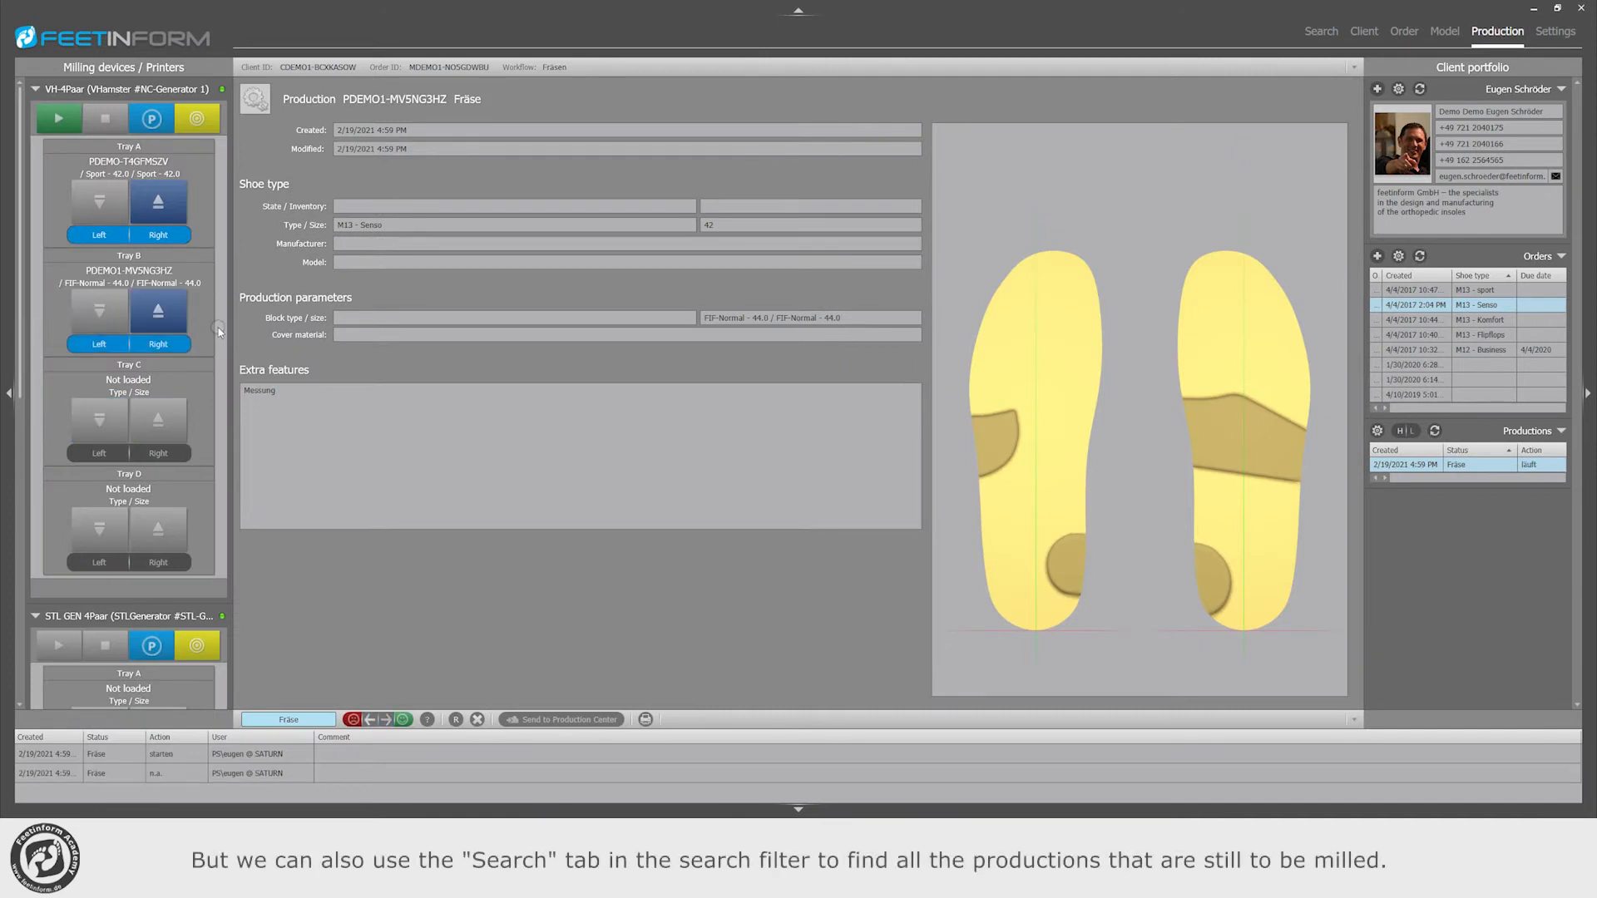
Step: Search for all productions with workflow Fräsen, status Fräse and action n.a
left_click(1322, 32)
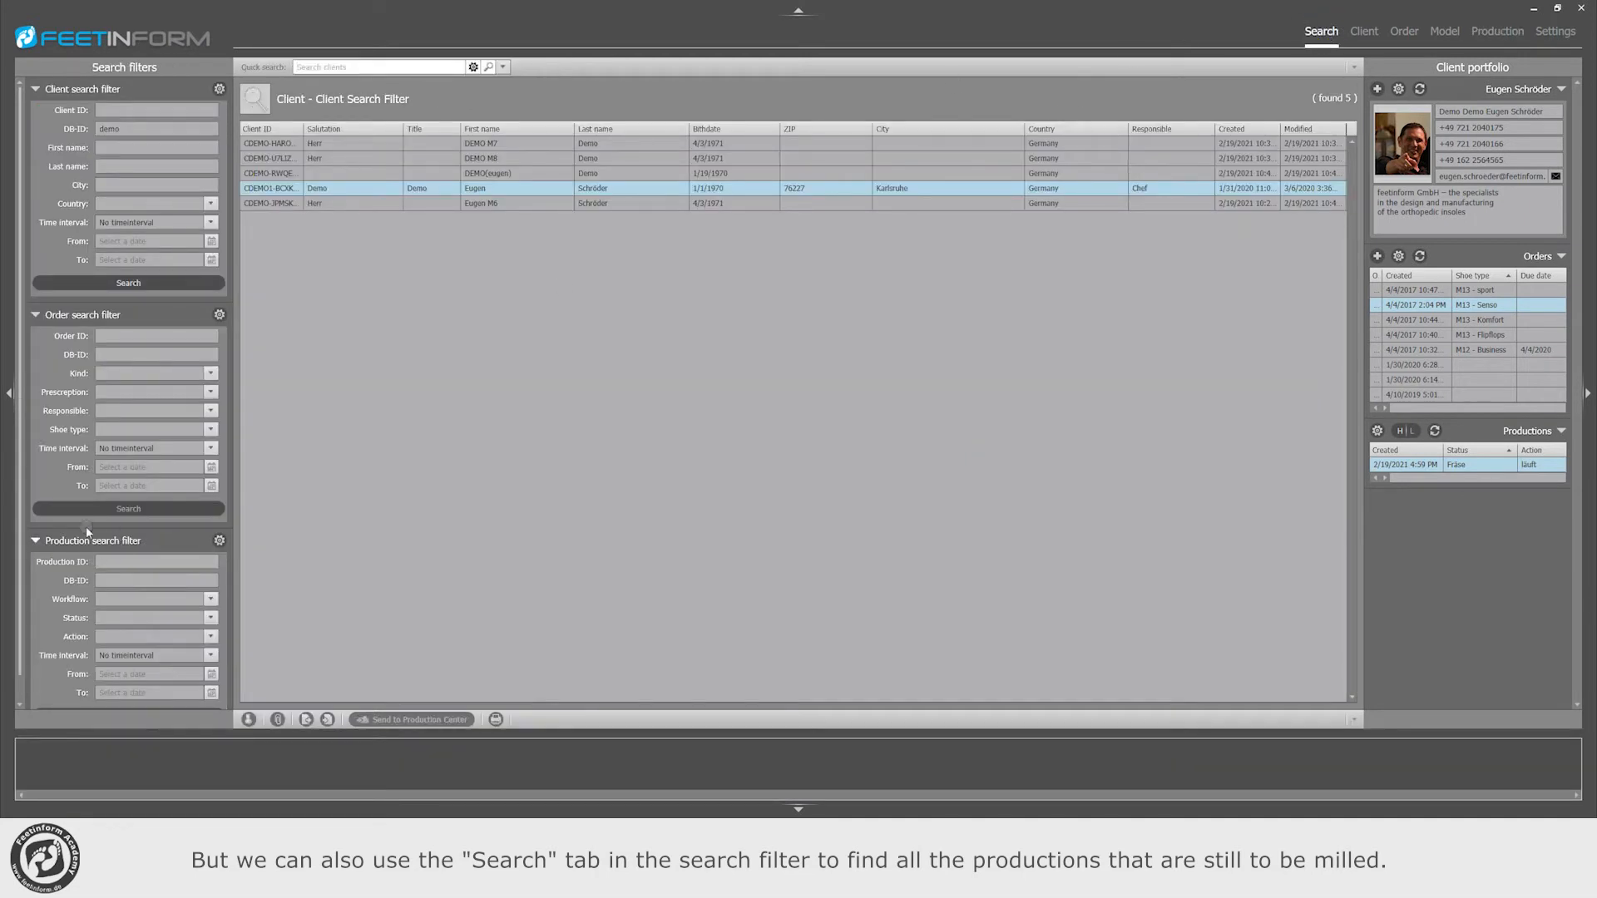
left_click(211, 599)
left_click(117, 645)
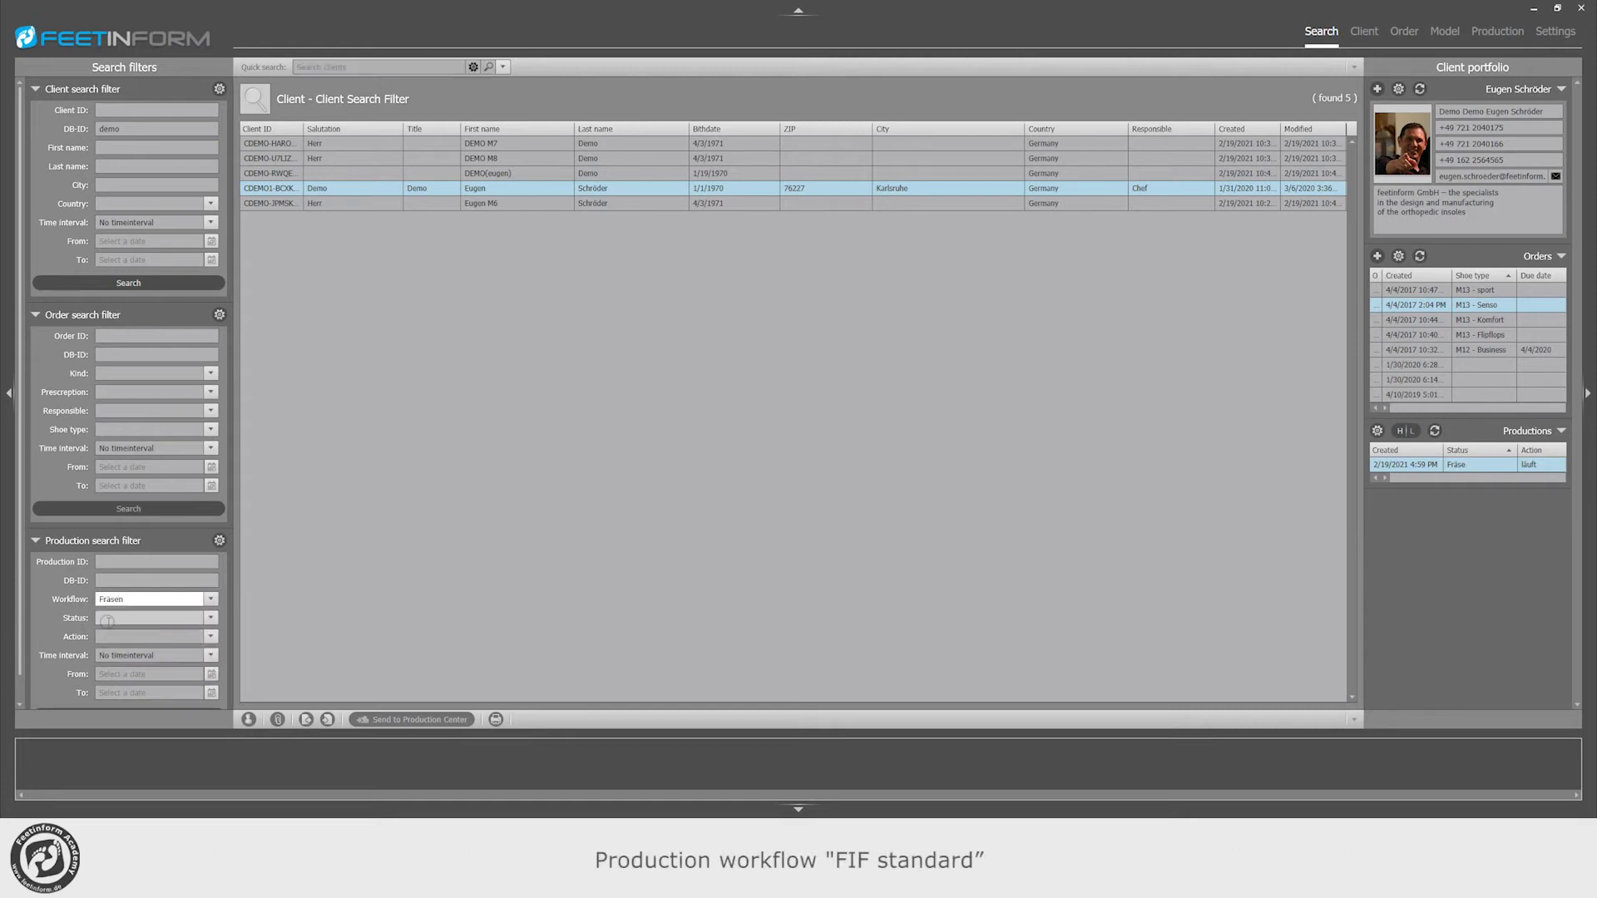
left_click(109, 620)
left_click(212, 619)
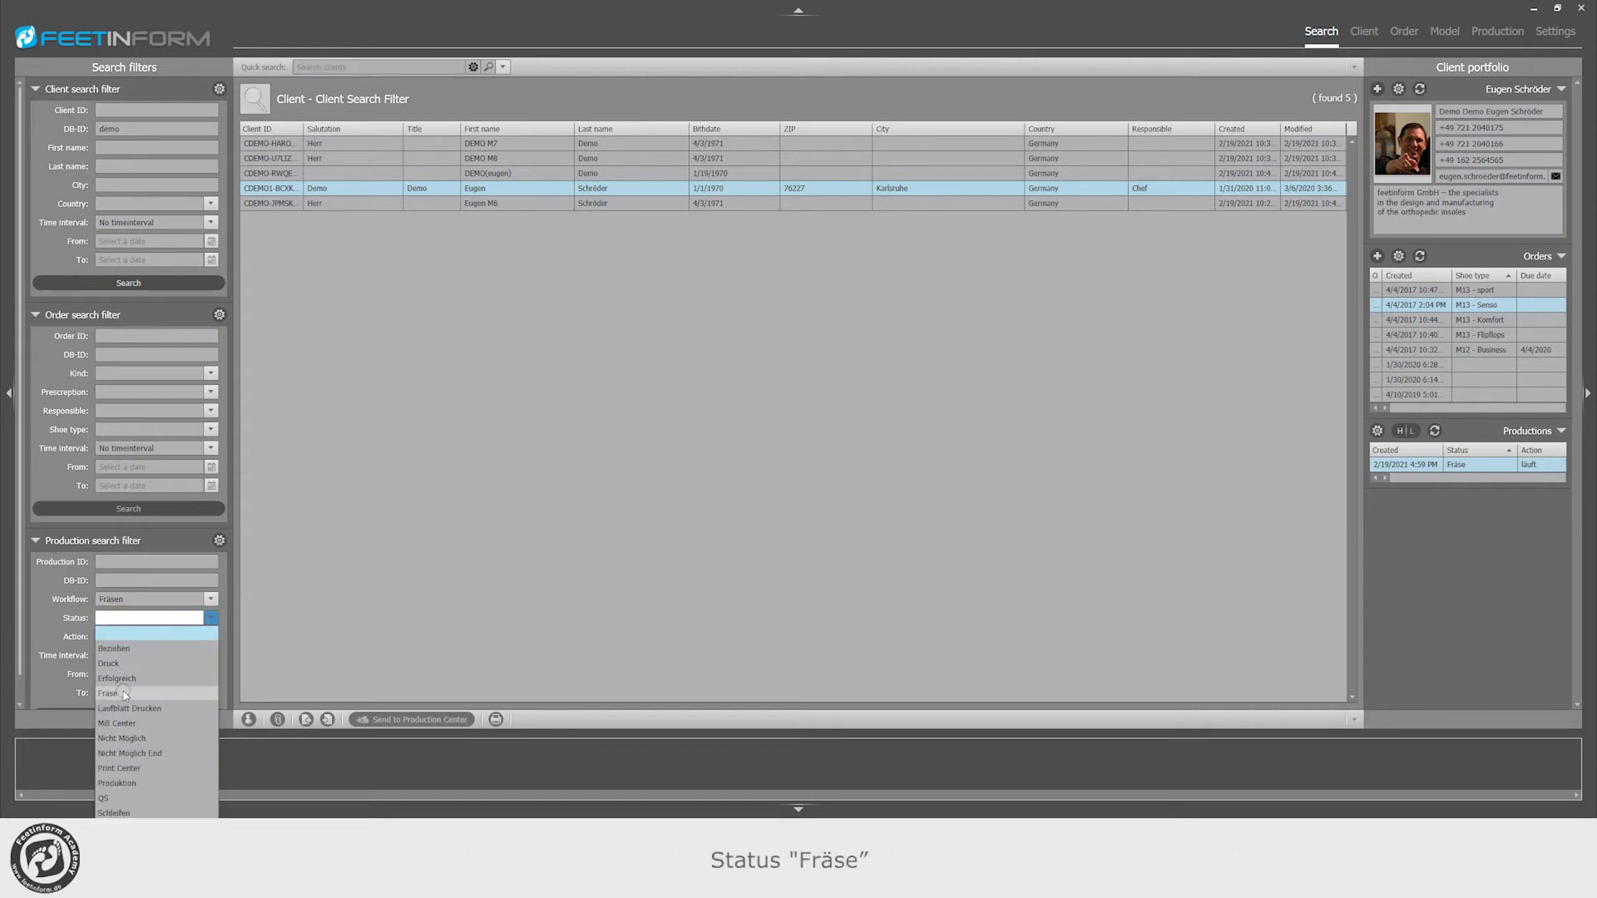
left_click(123, 691)
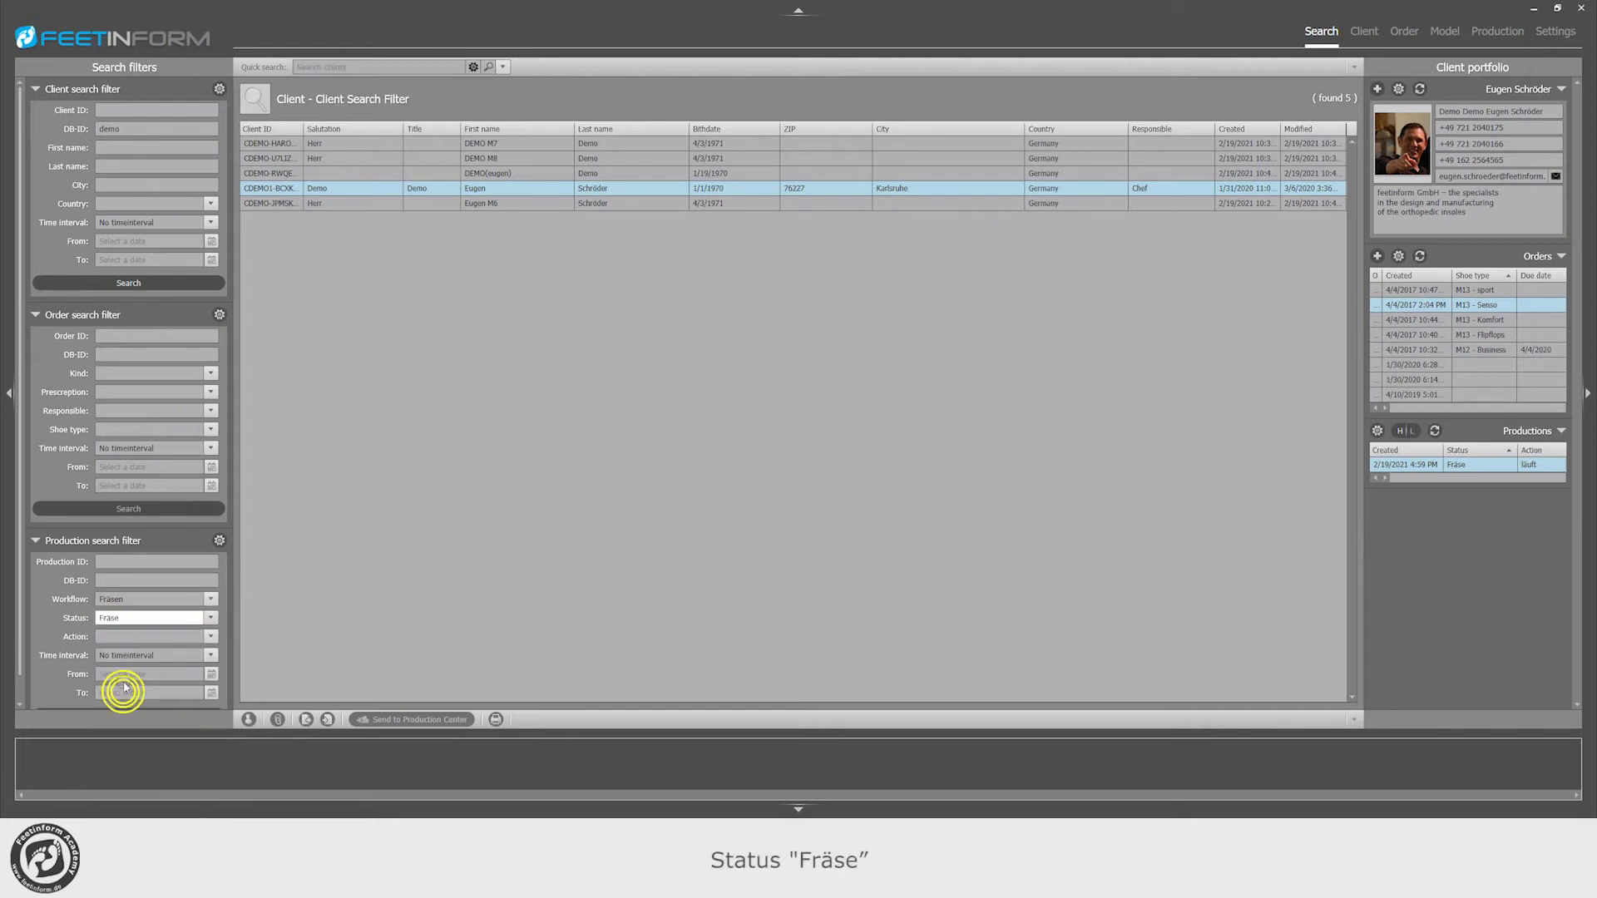
left_click(211, 636)
left_click(107, 728)
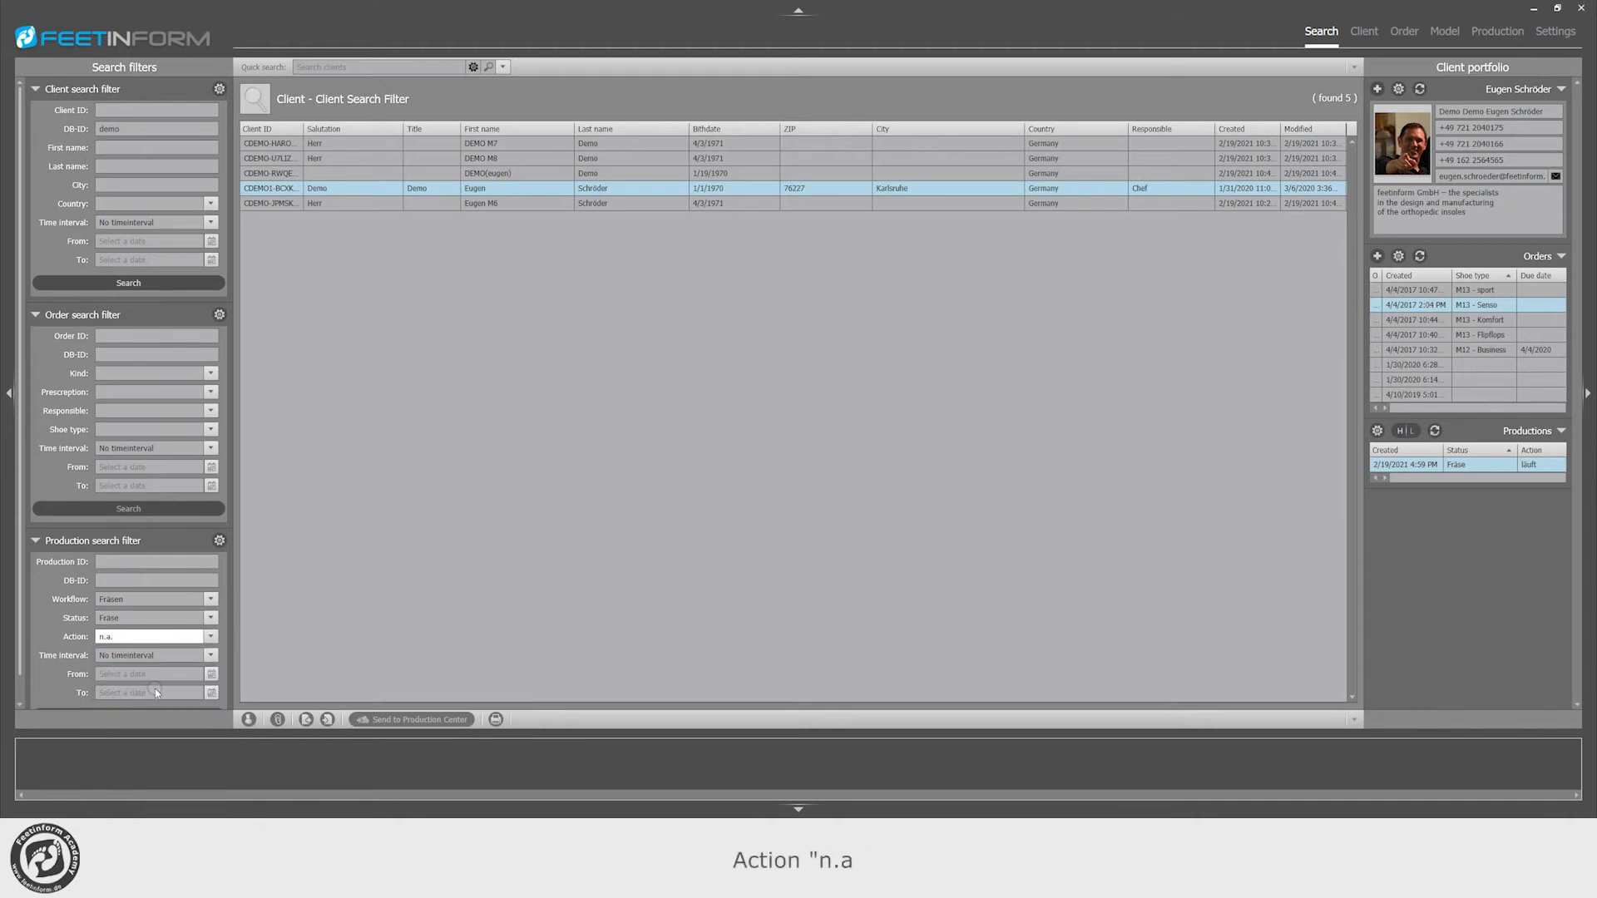
scroll(157, 693, "down", 1)
left_click(129, 691)
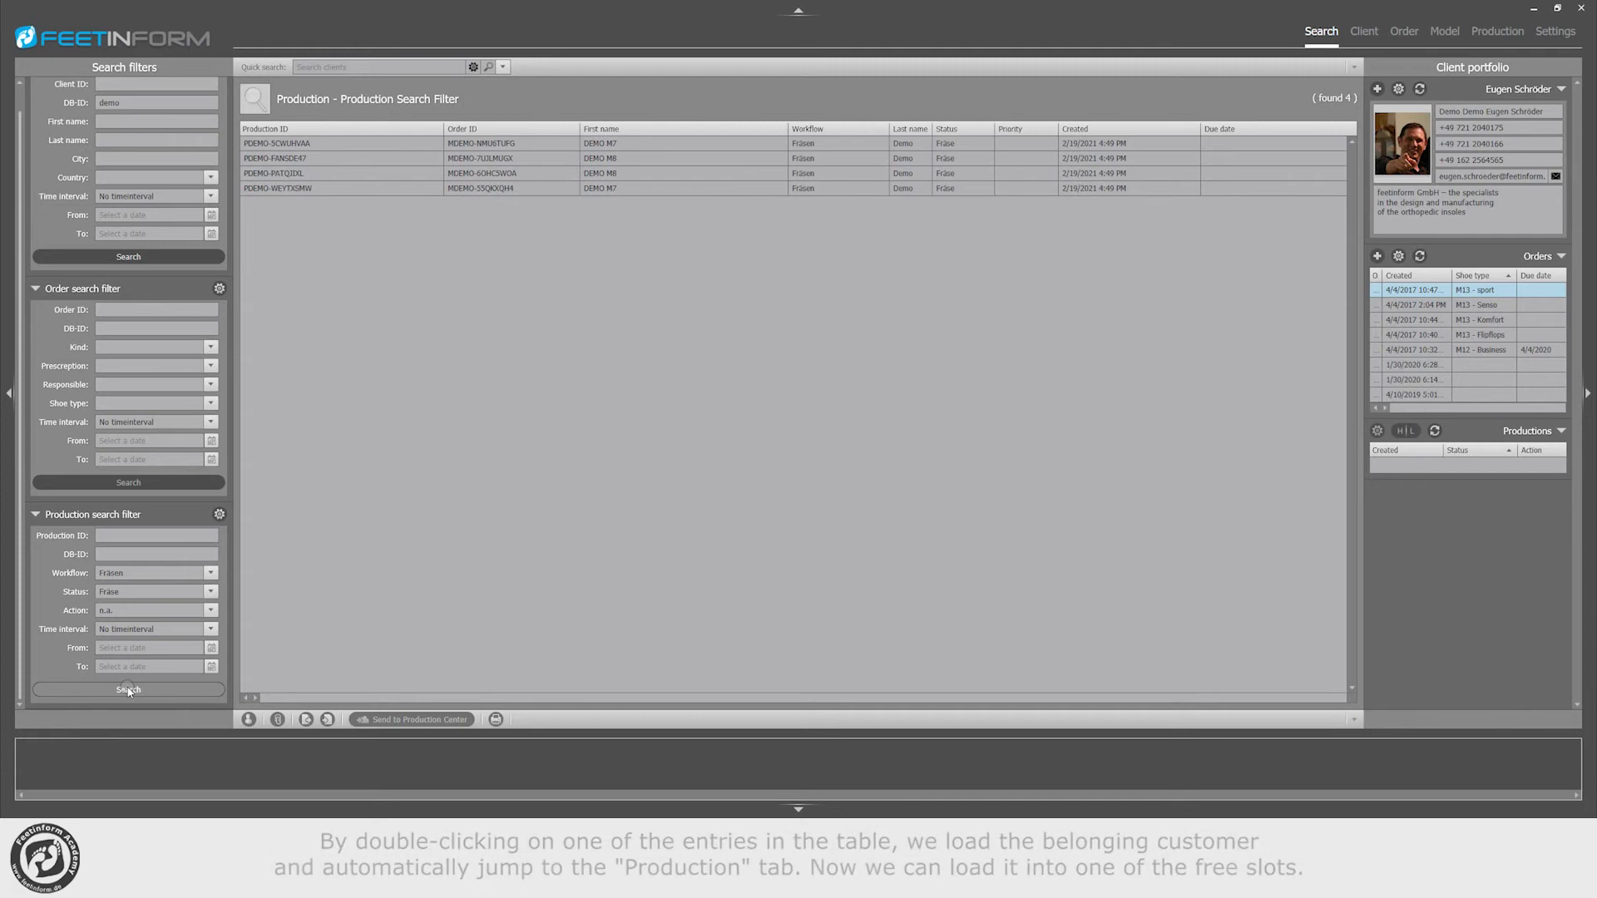
Step: Open the first production in the search results and load it into Tray C
left_click(654, 145)
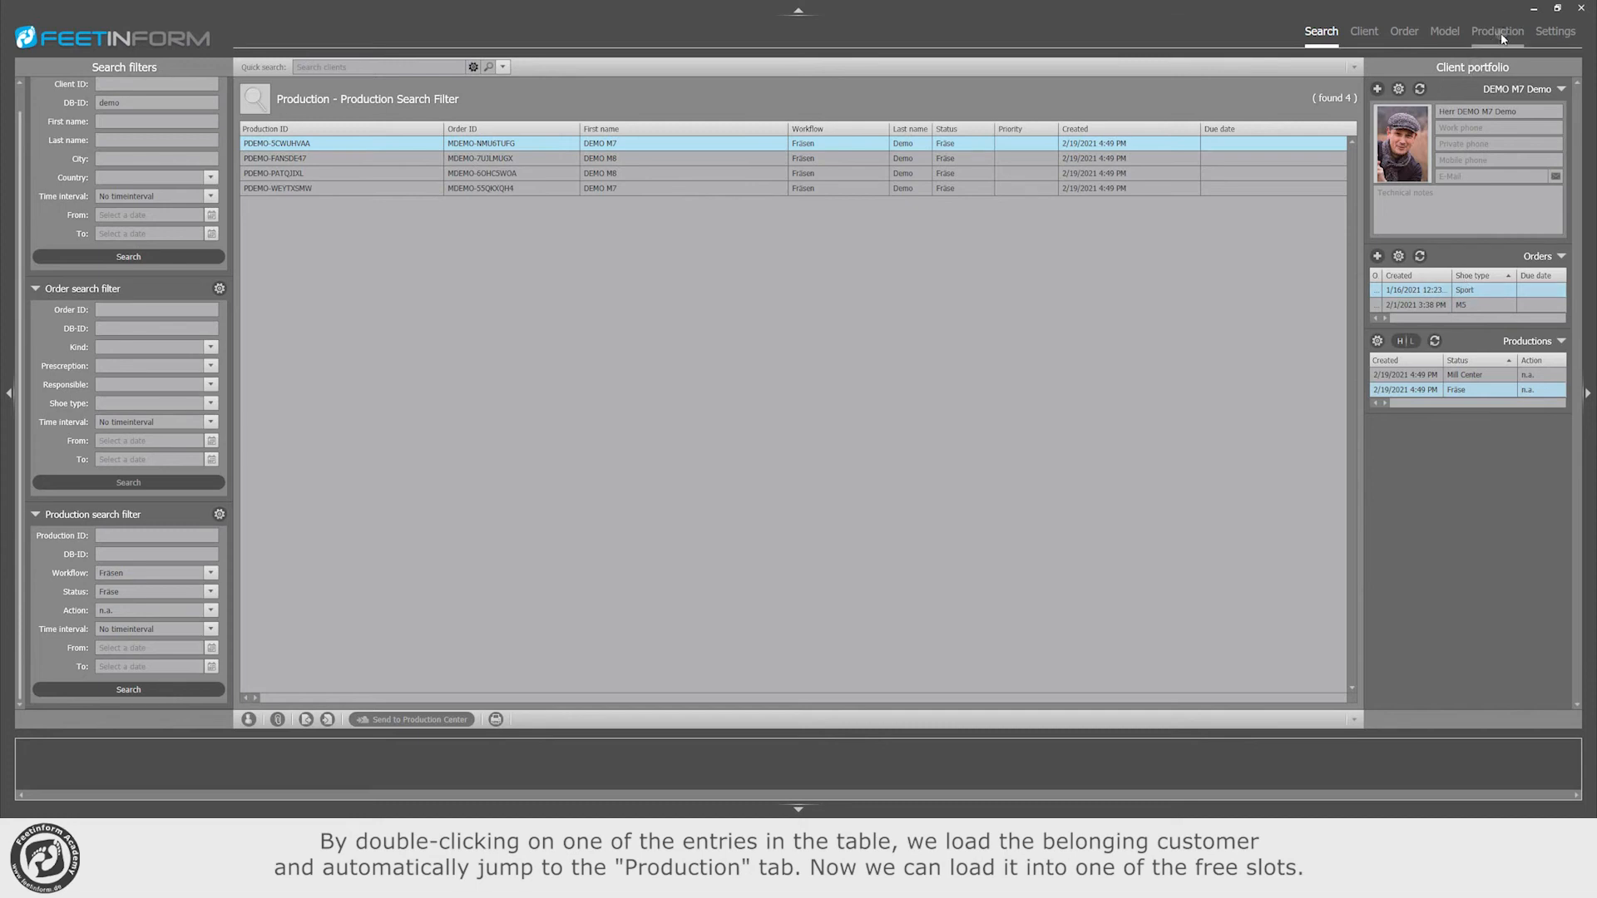
double_click(722, 143)
left_click(102, 392)
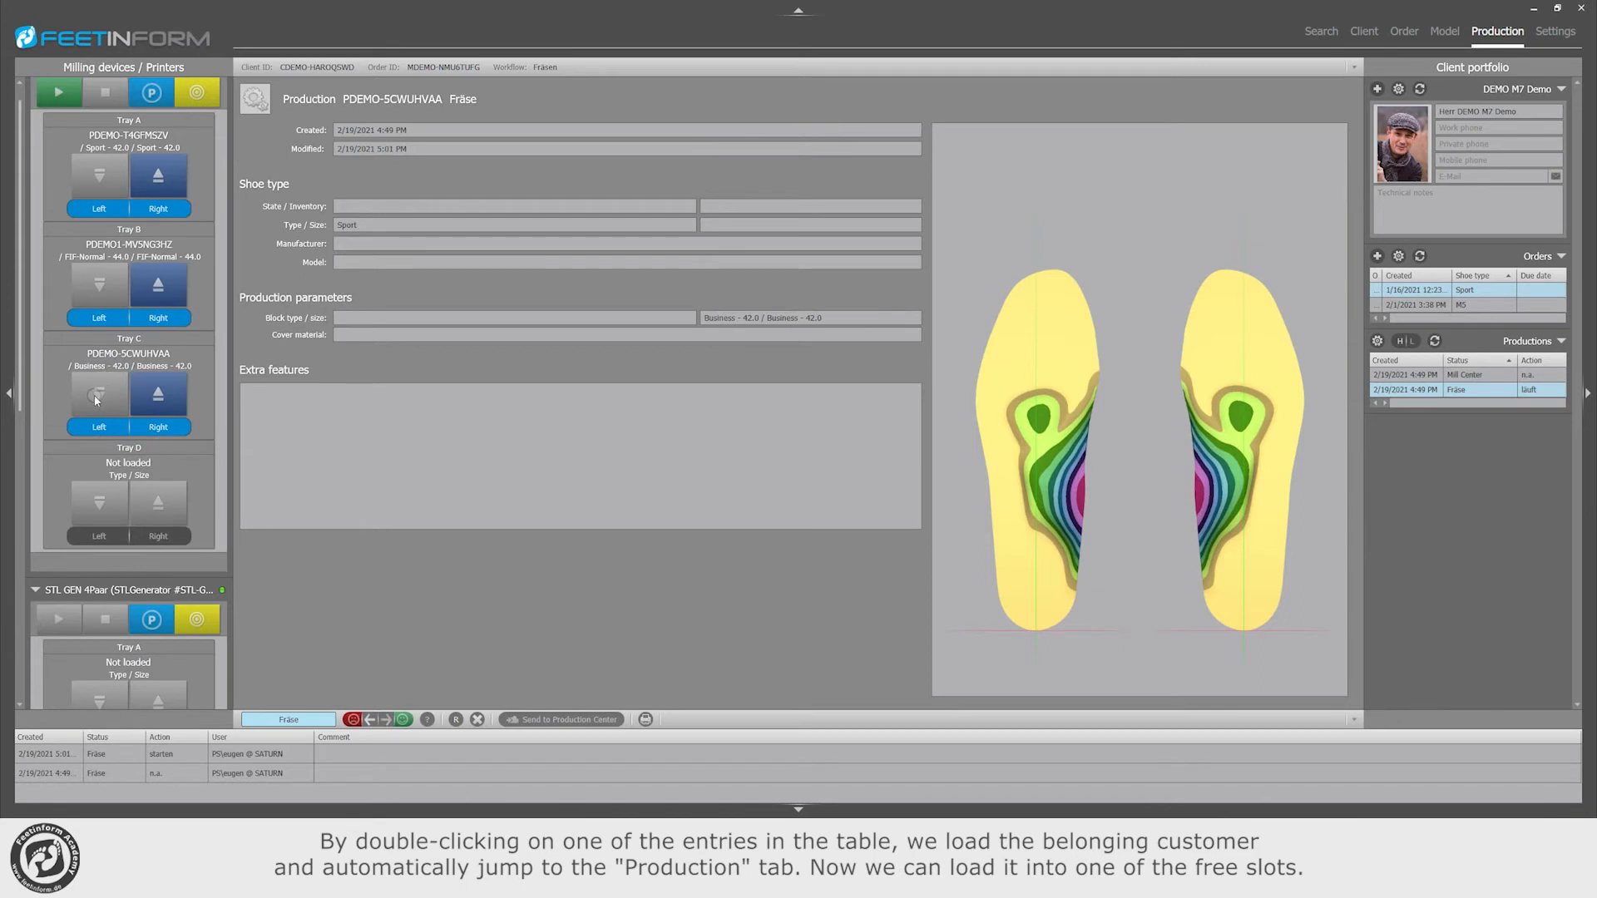
Step: Load the second production from the search results into Tray D and start milling on the VH-4Paar
left_click(1331, 37)
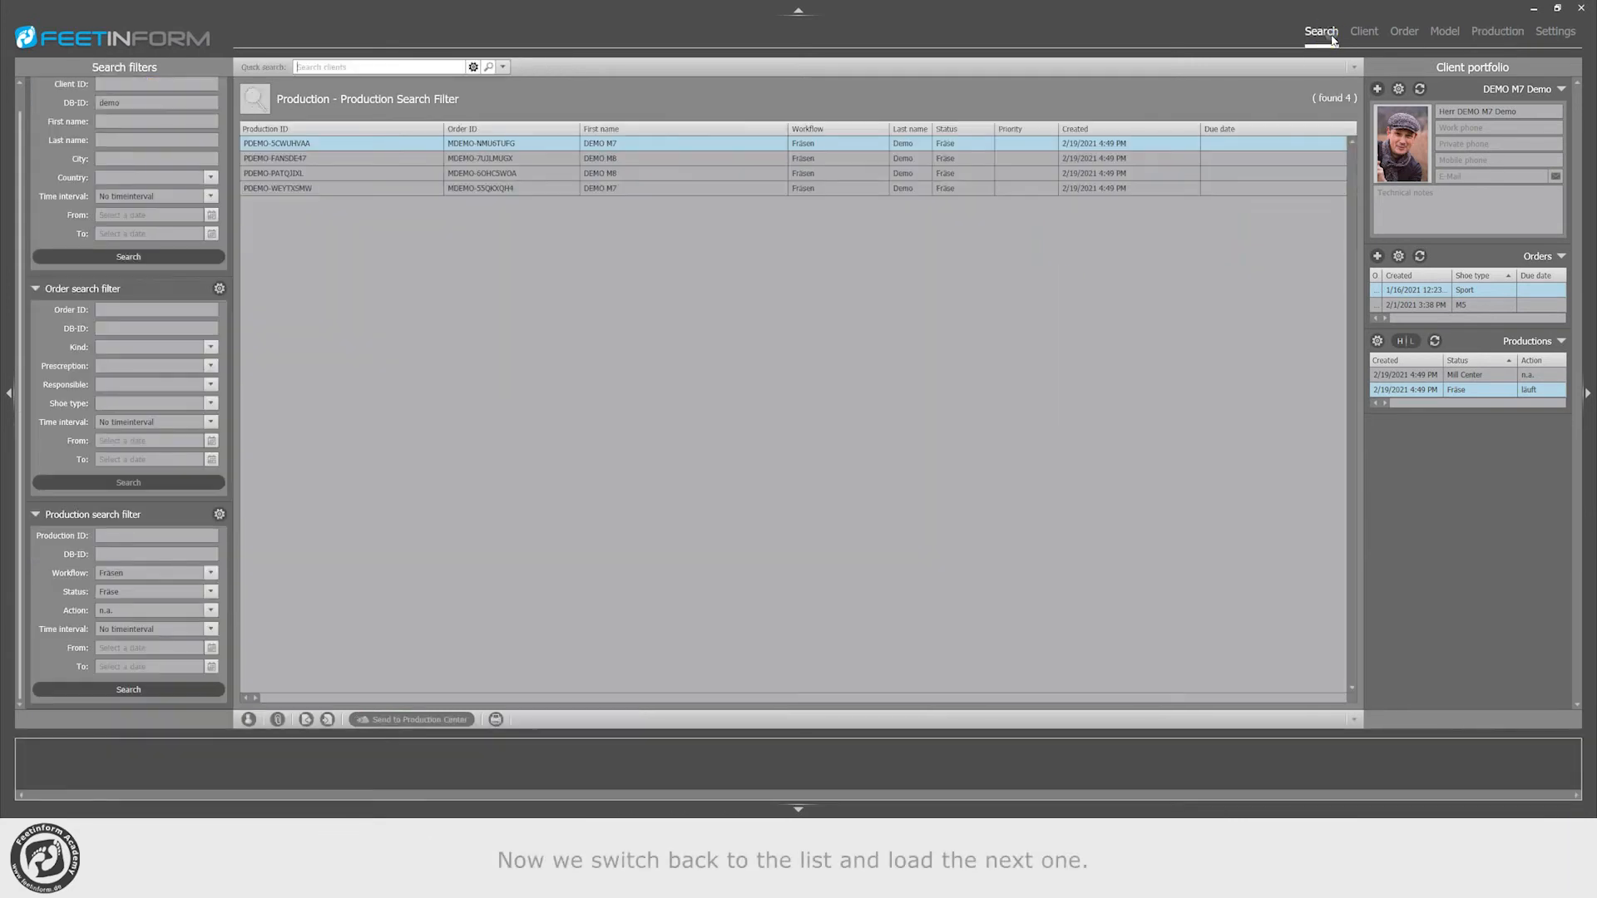
left_click(474, 158)
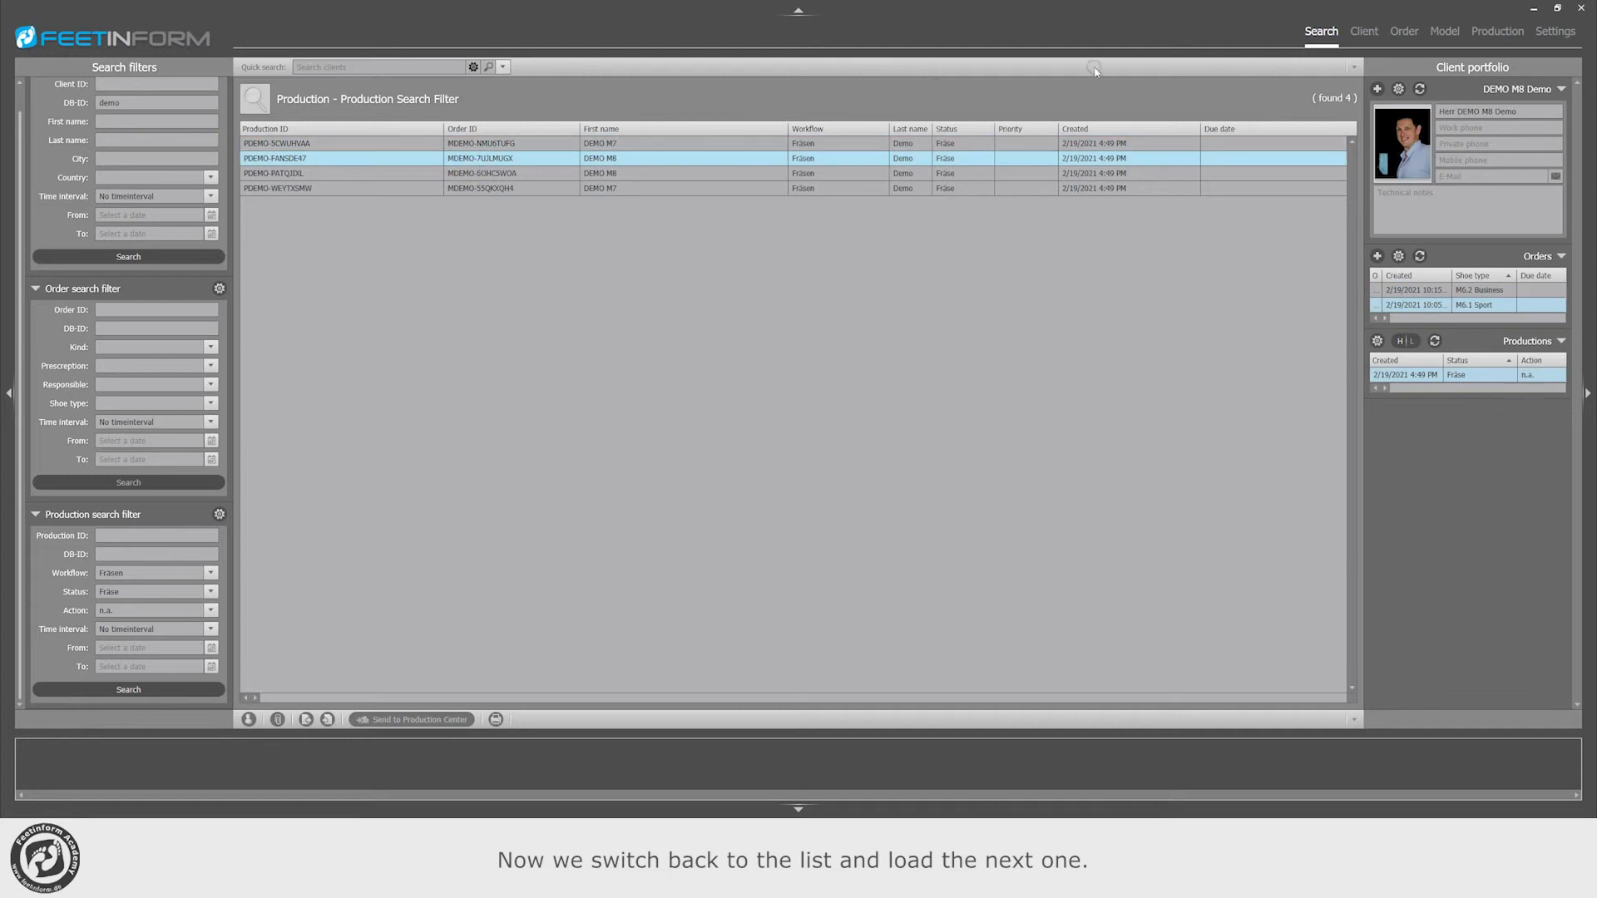
double_click(656, 158)
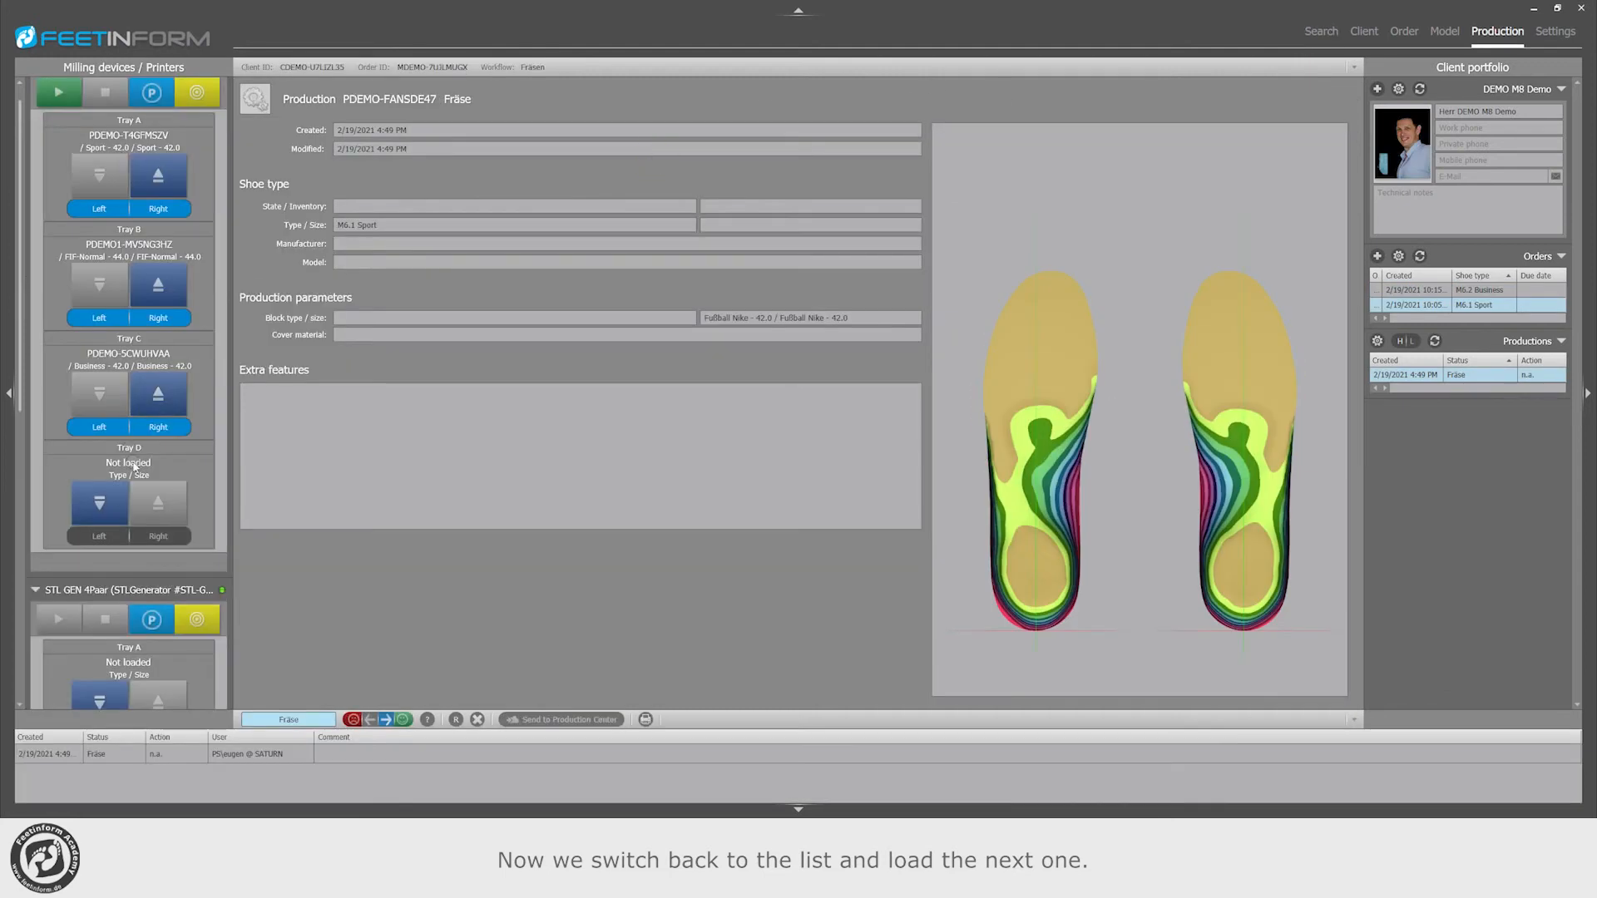
left_click(100, 503)
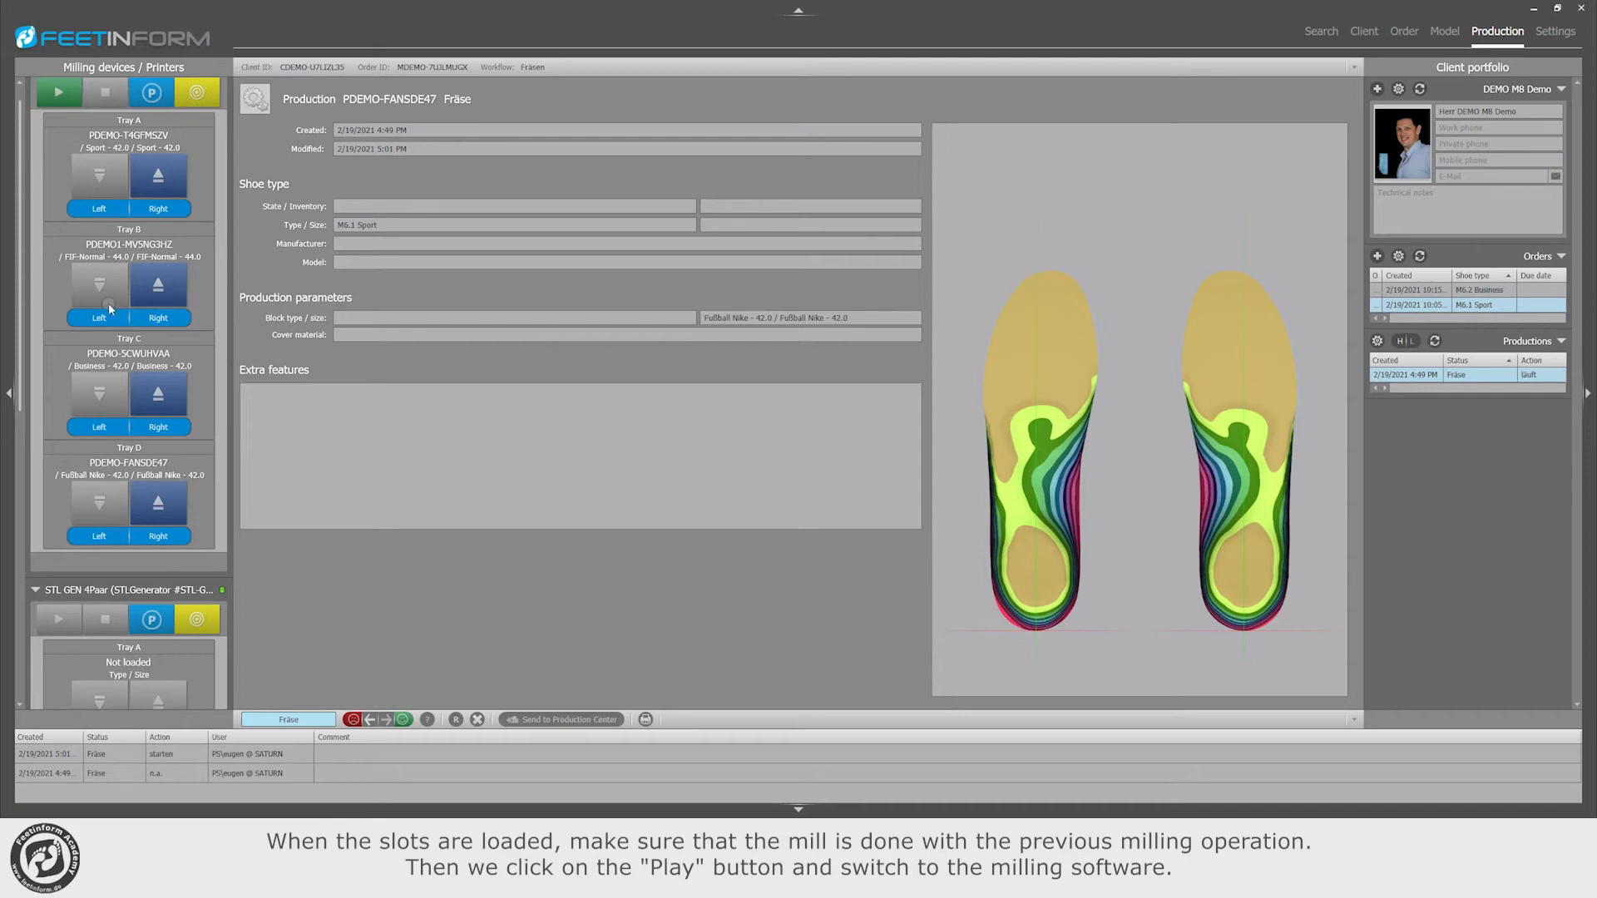
scroll(62, 95, "up", 1)
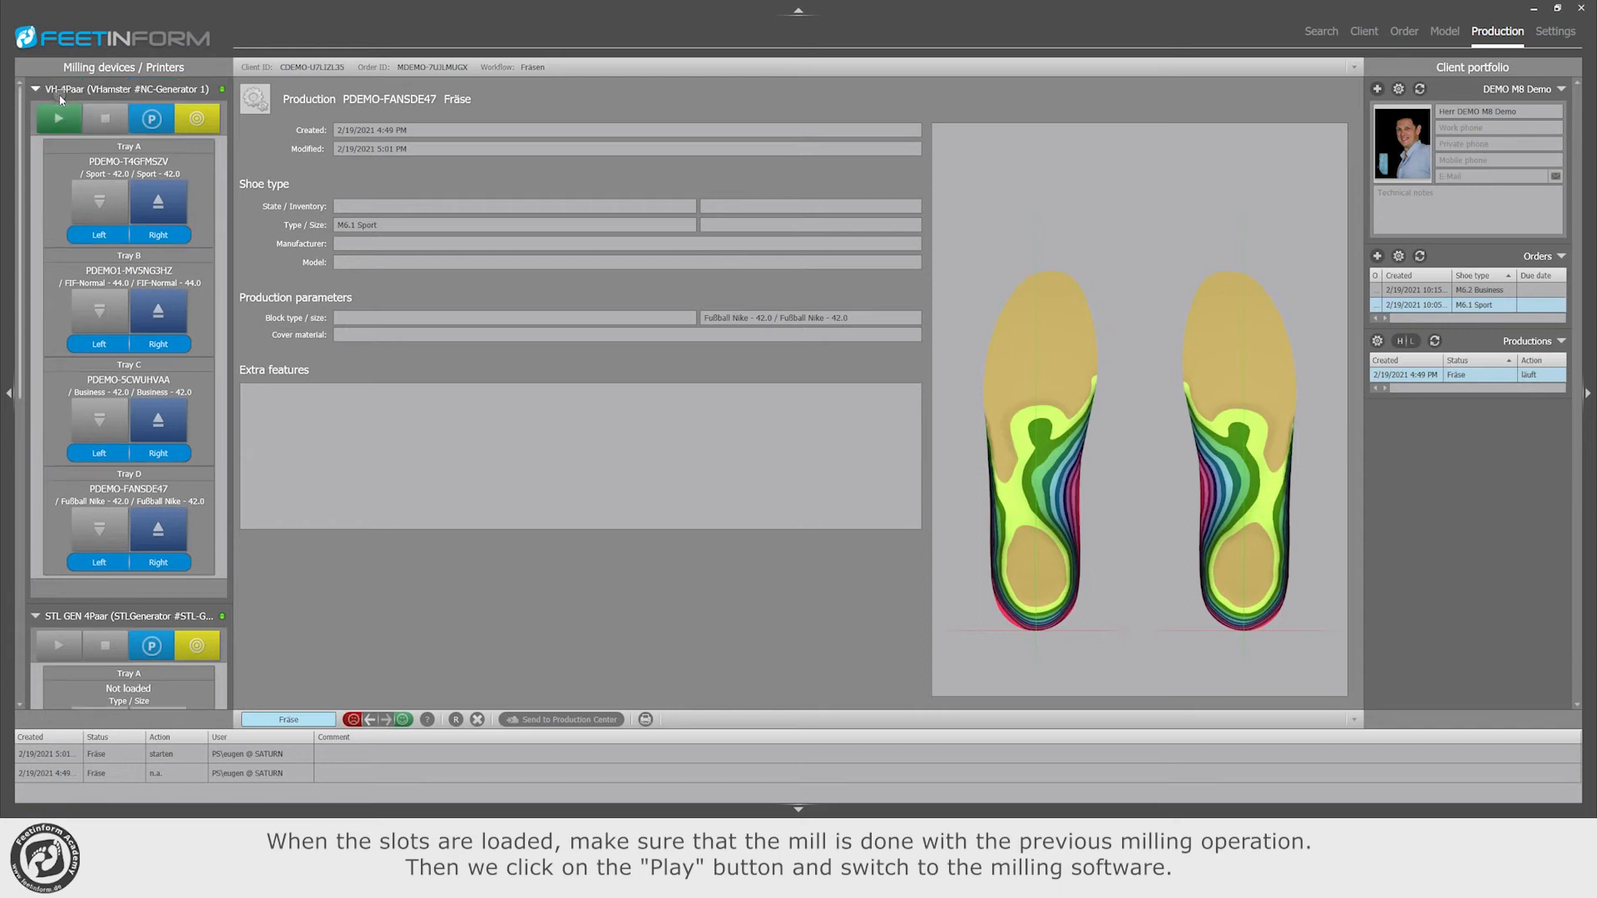
left_click(59, 119)
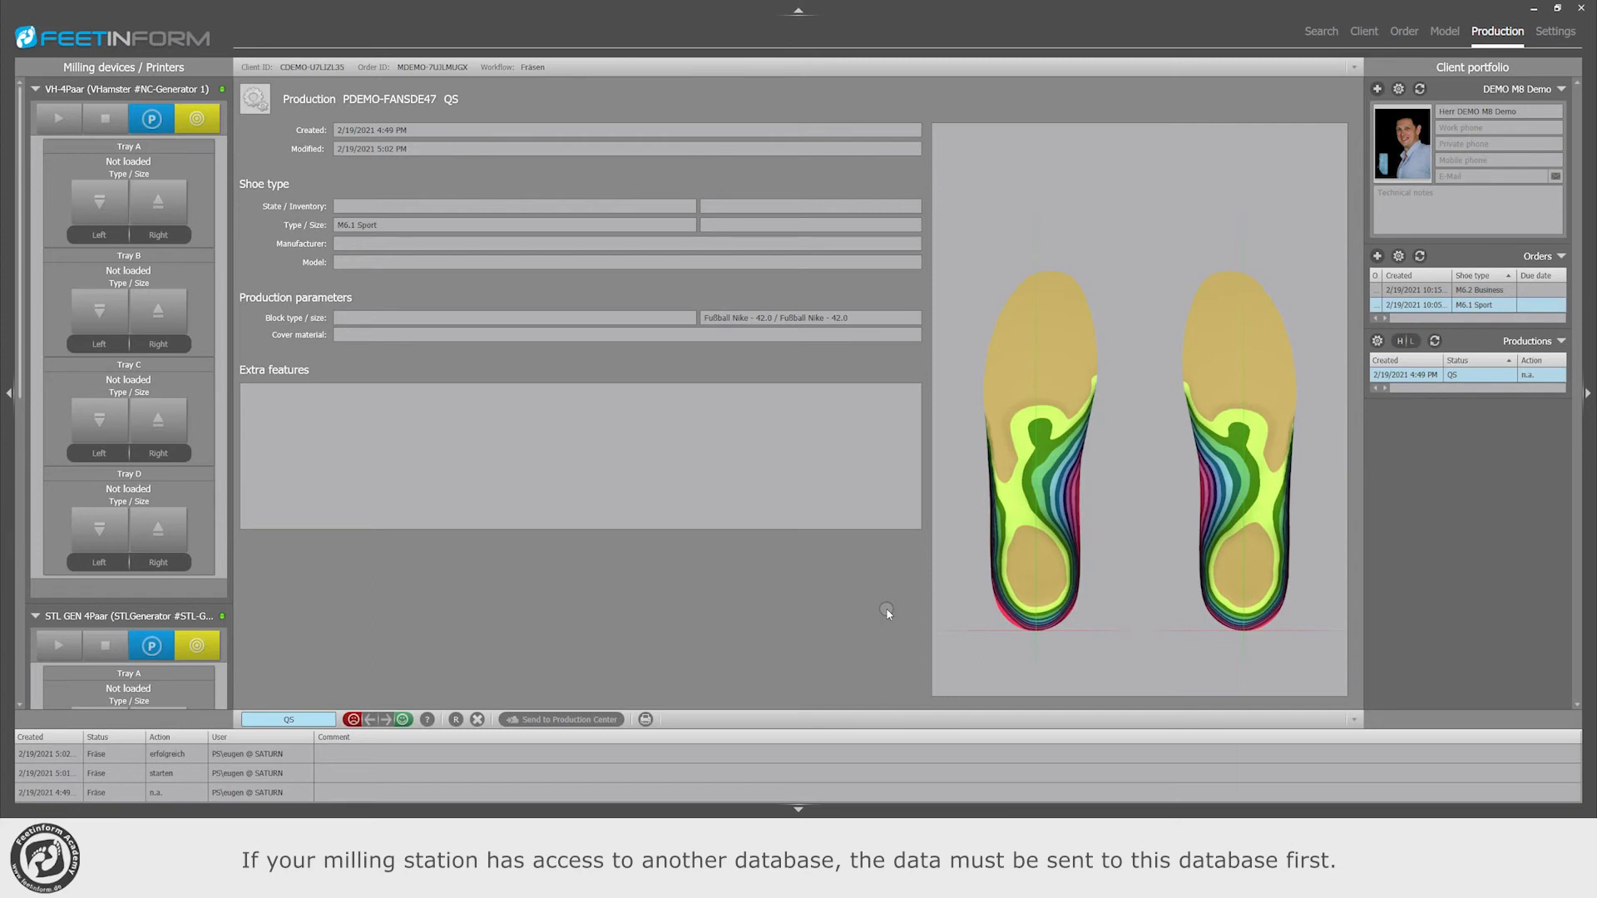
Step: Export all changes since the last synchronization export, including productions, to Export_DEMO_20210219_170313.fifdx in the Exchange folder
left_click(1321, 32)
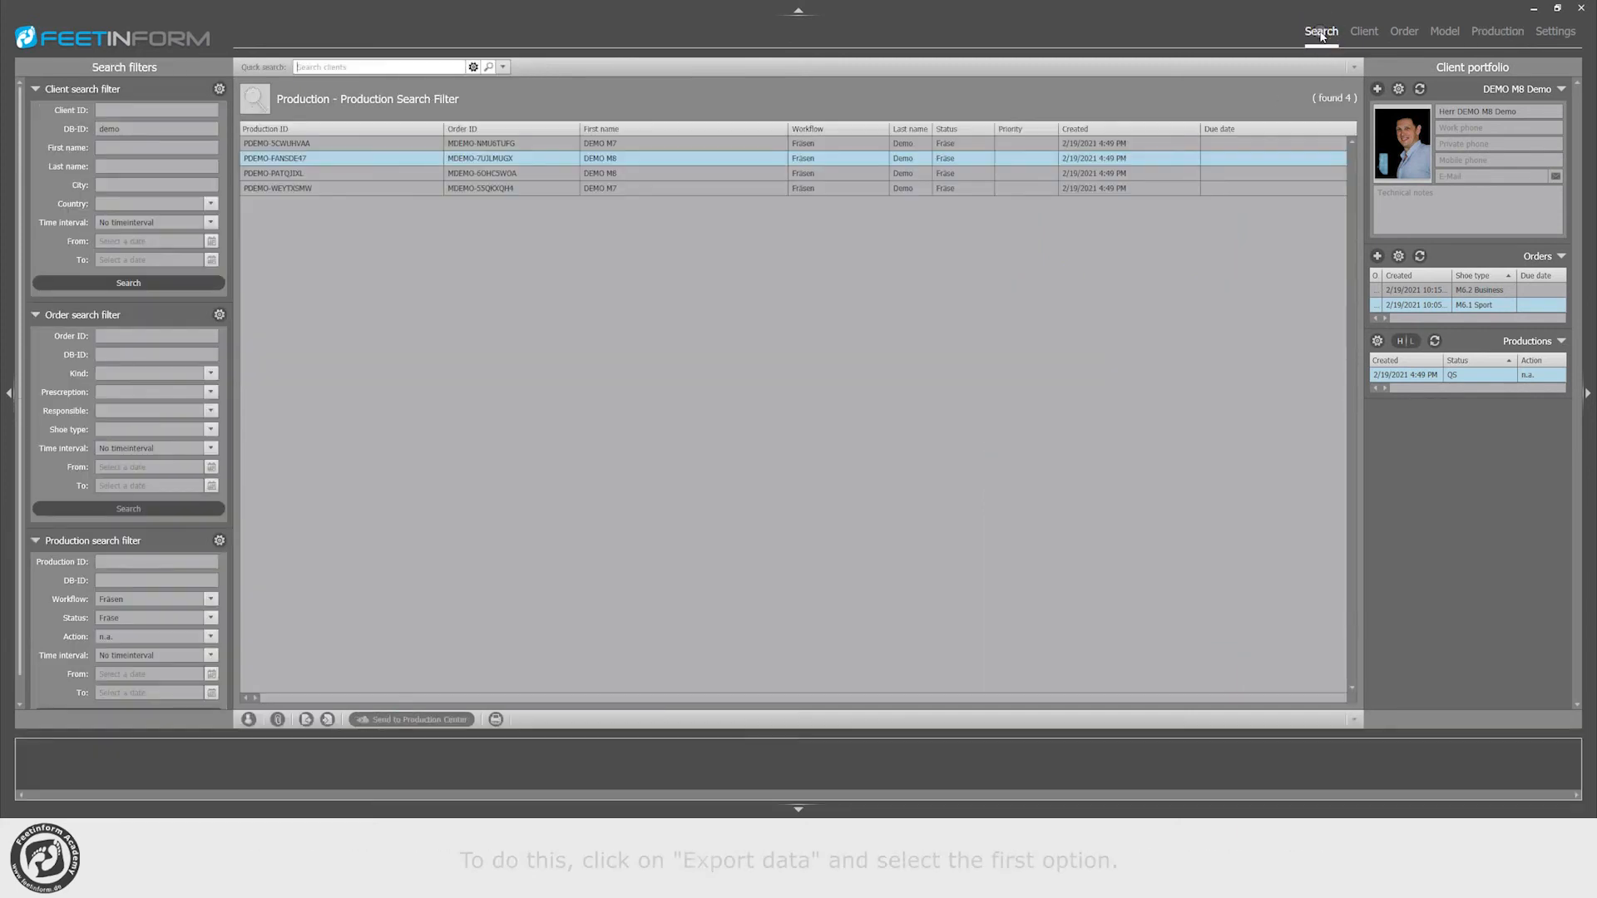
left_click(306, 720)
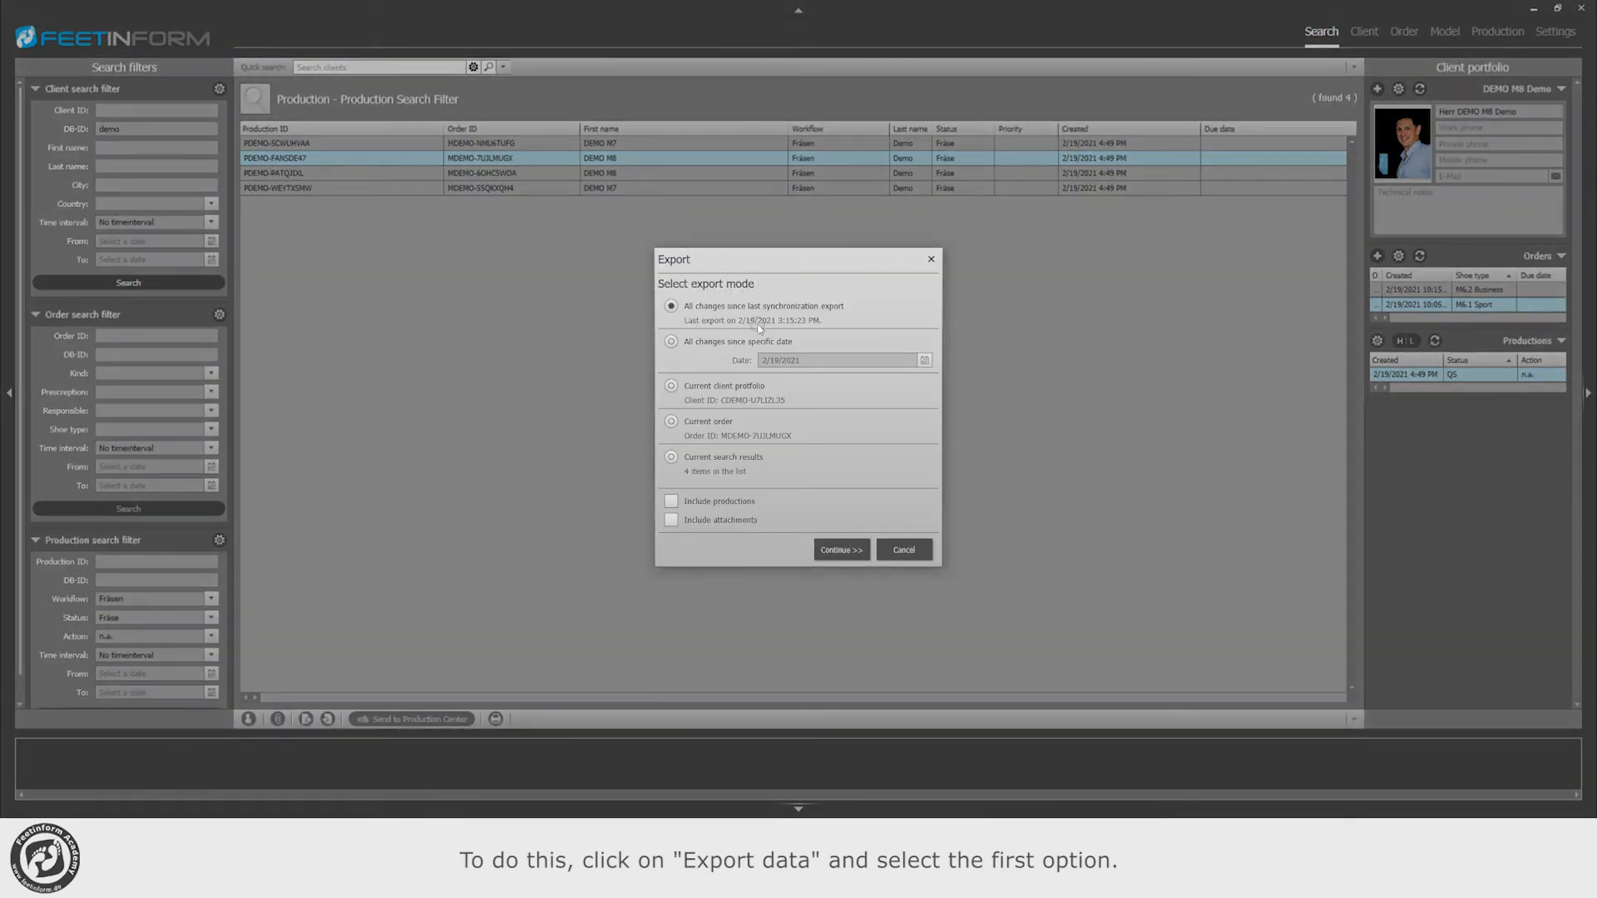
left_click(670, 503)
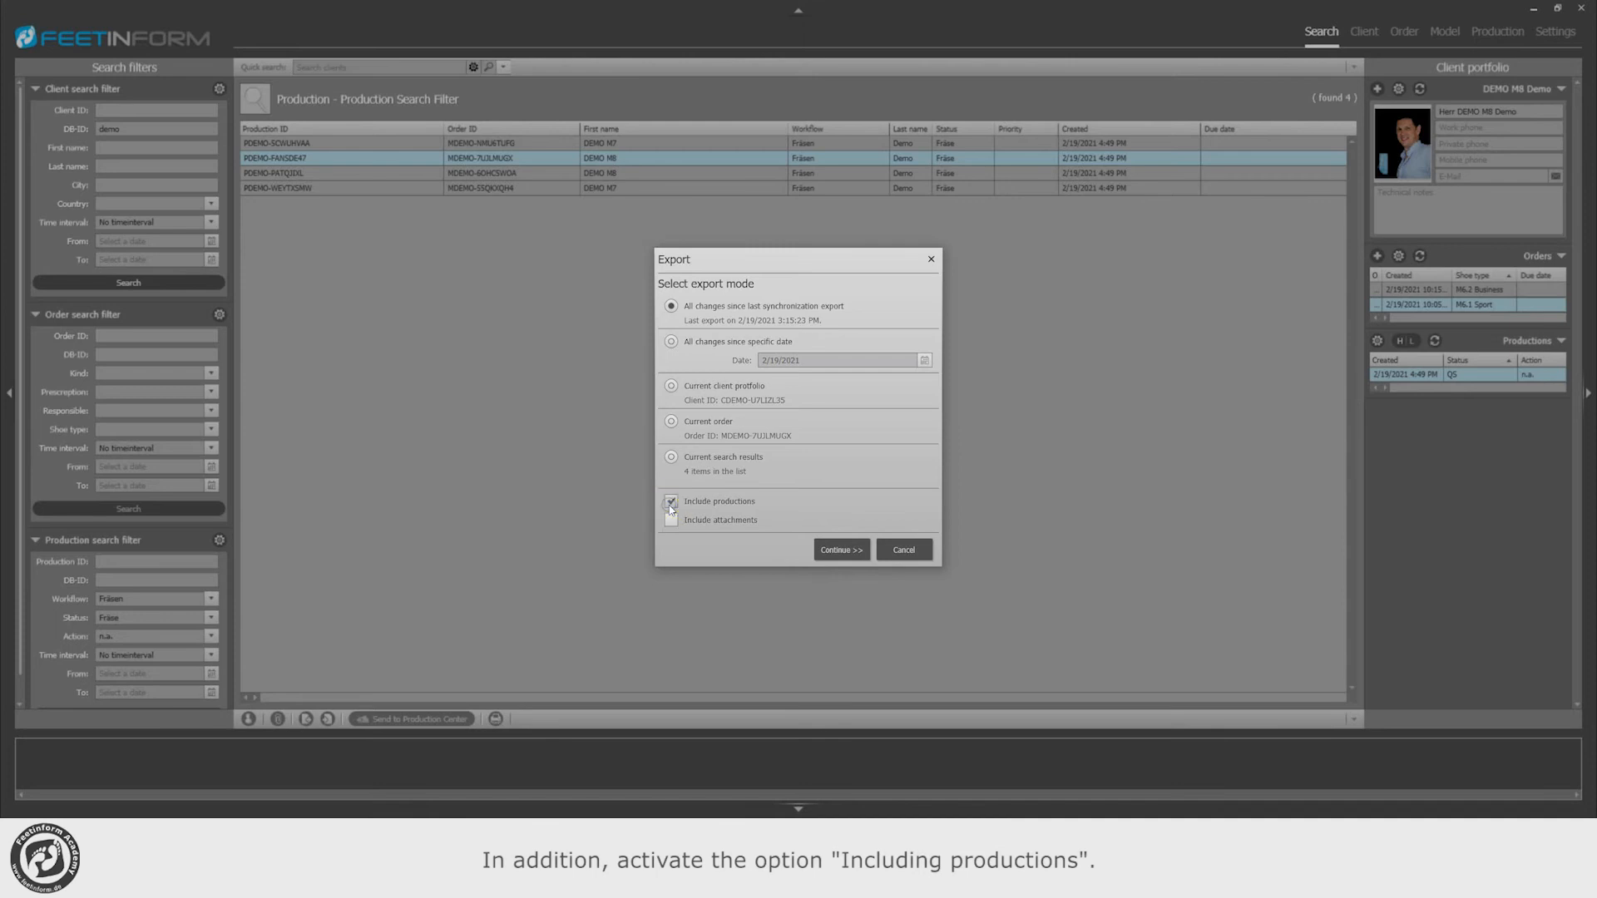
left_click(841, 551)
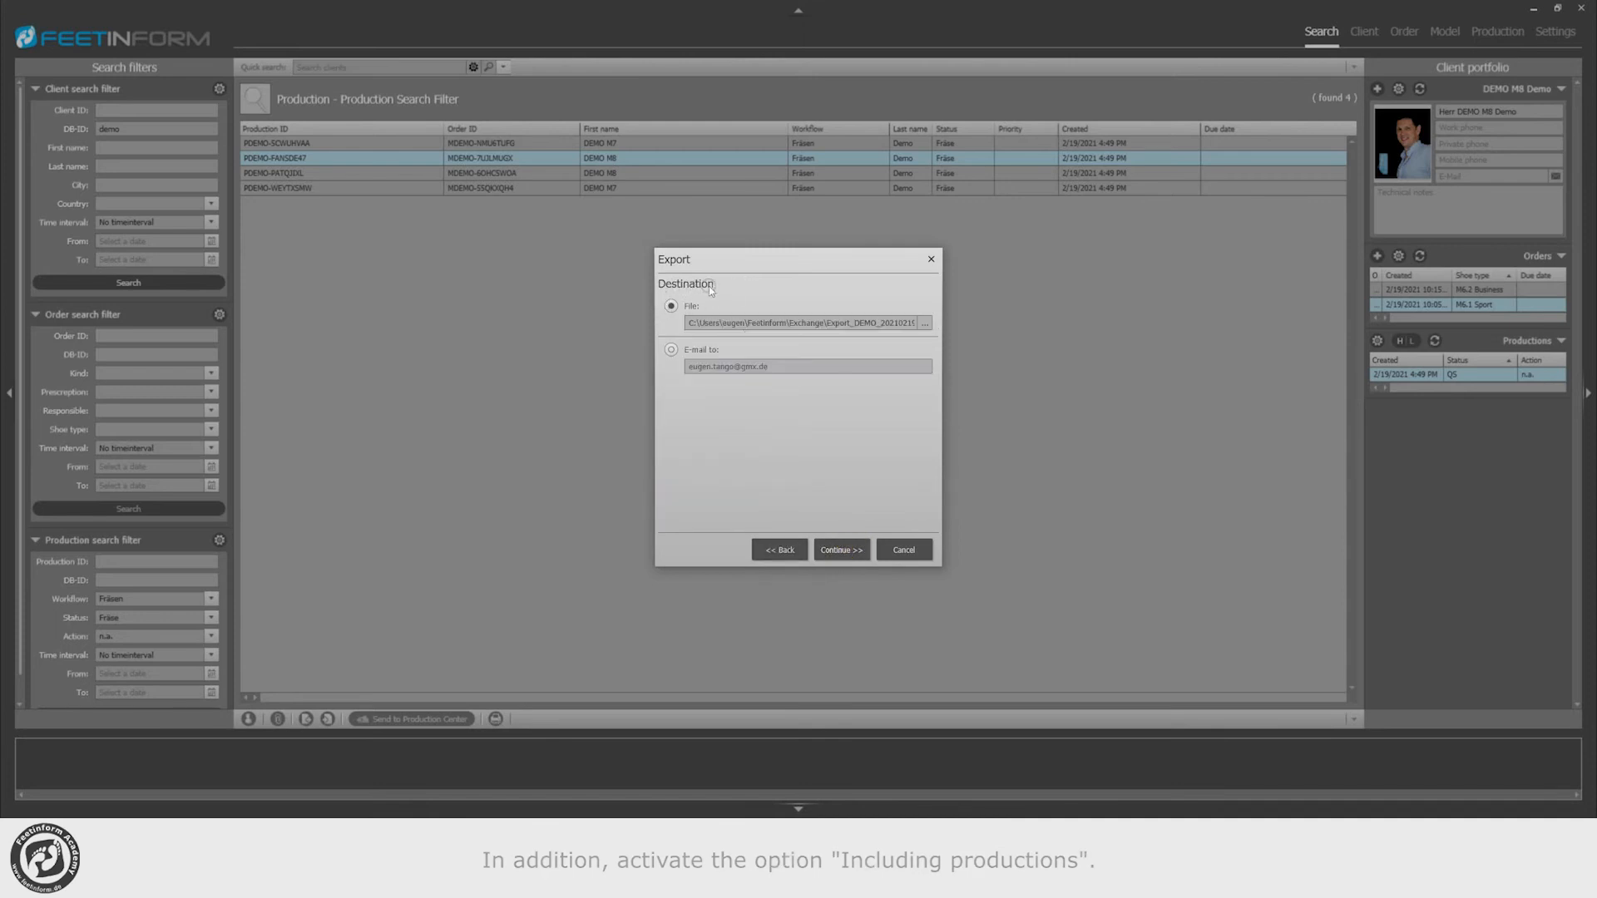
left_click(925, 323)
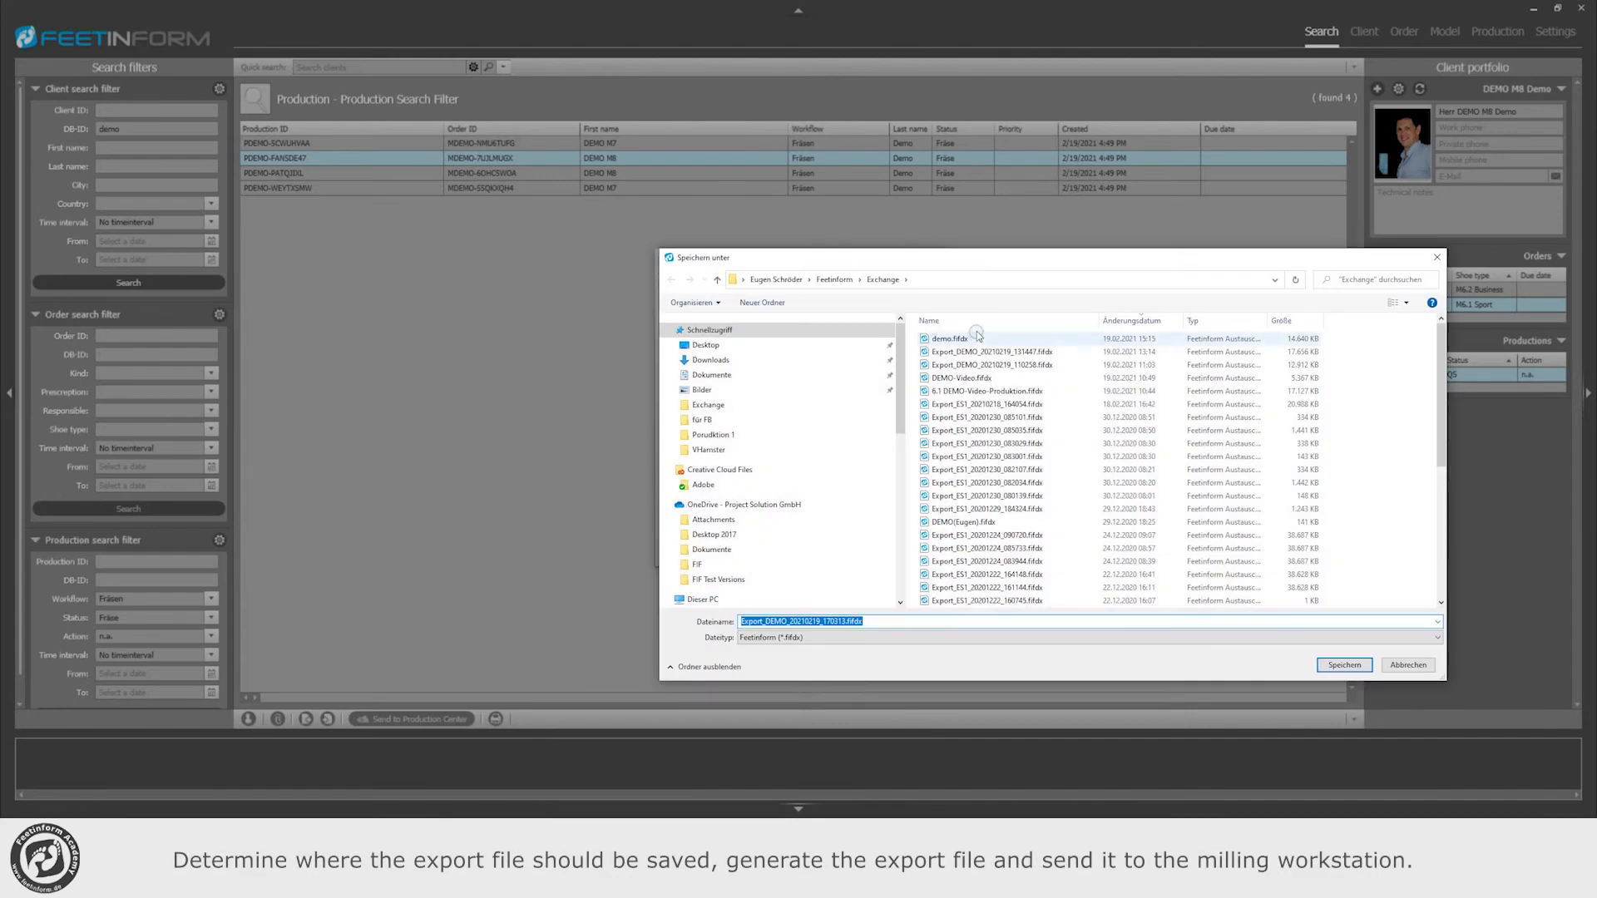
left_click(1344, 664)
left_click(841, 550)
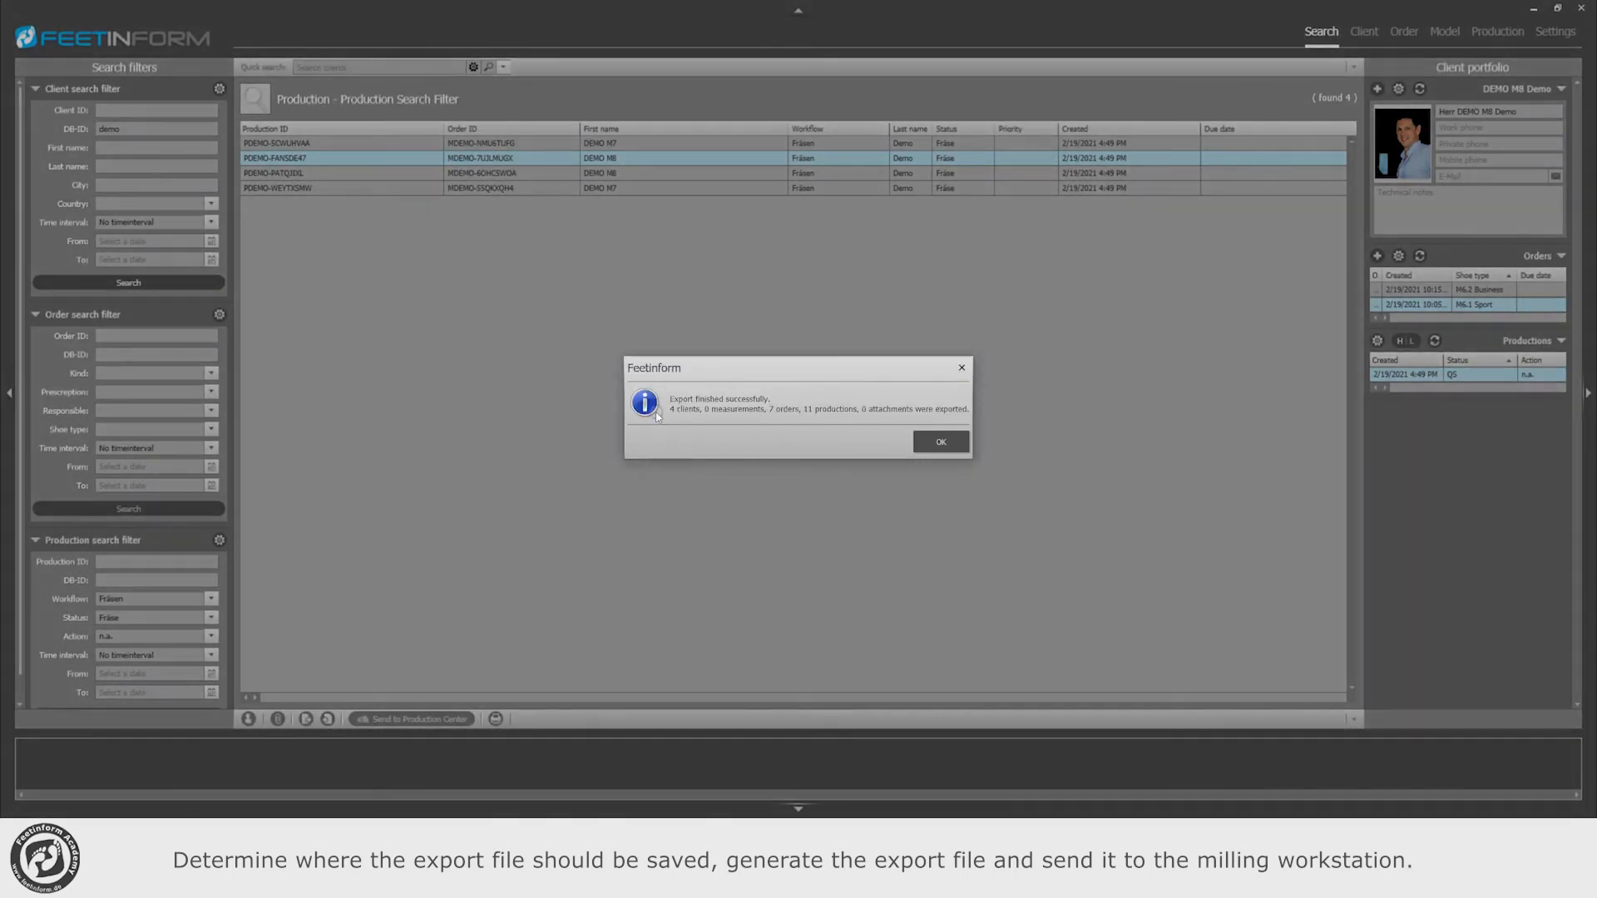
left_click(949, 443)
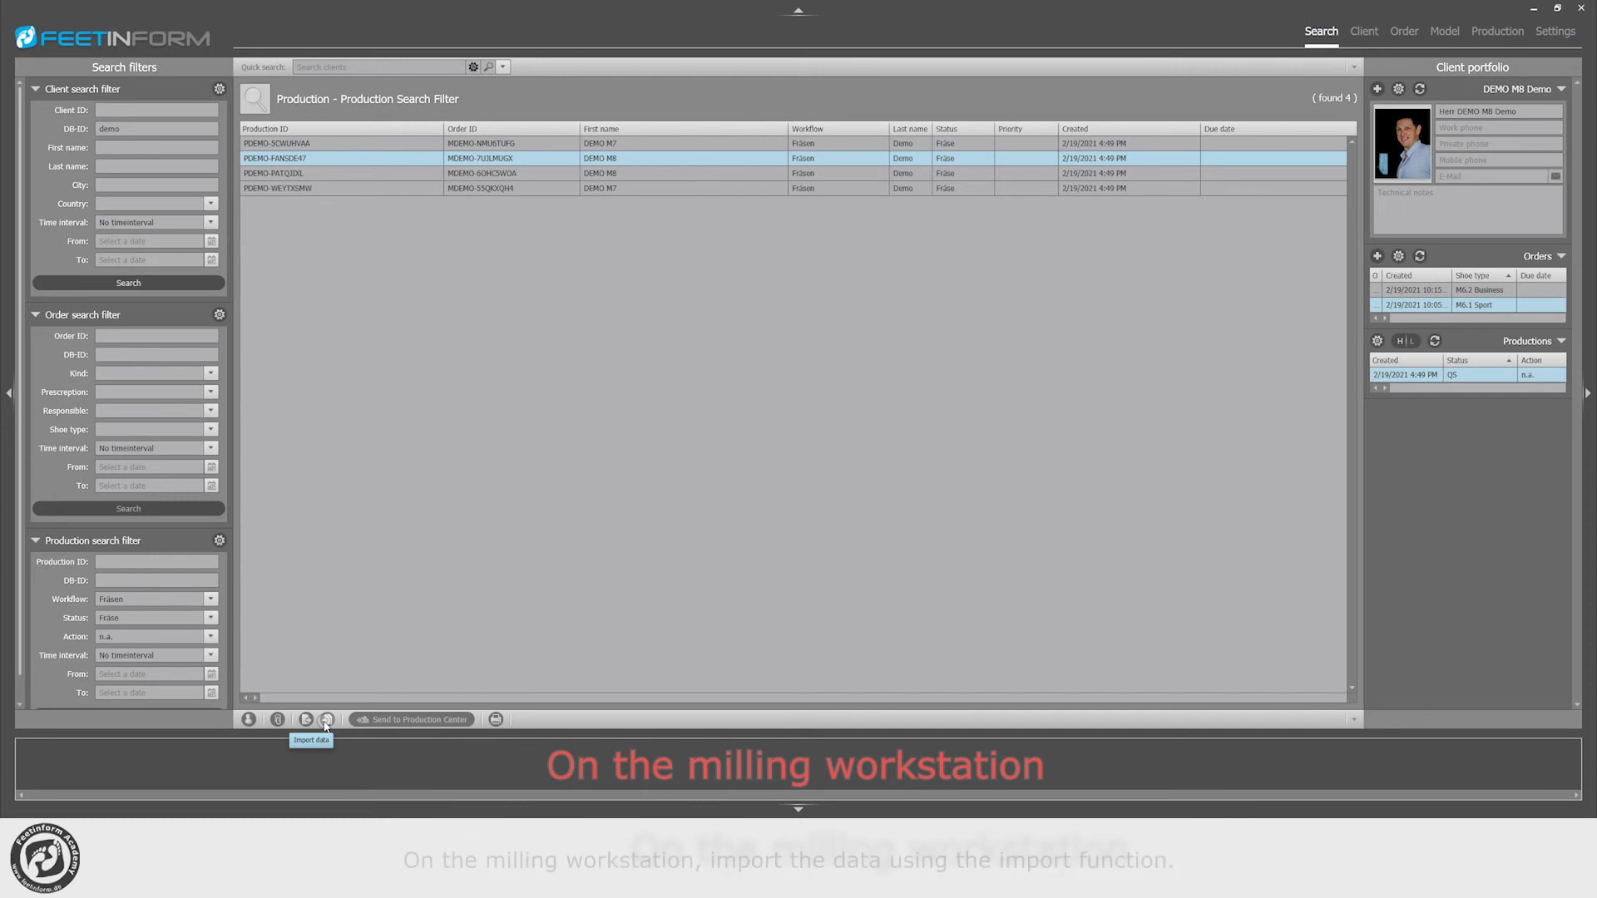
Step: Import the data from the Export_DEMO_20210219_170313.fifdx file
left_click(326, 723)
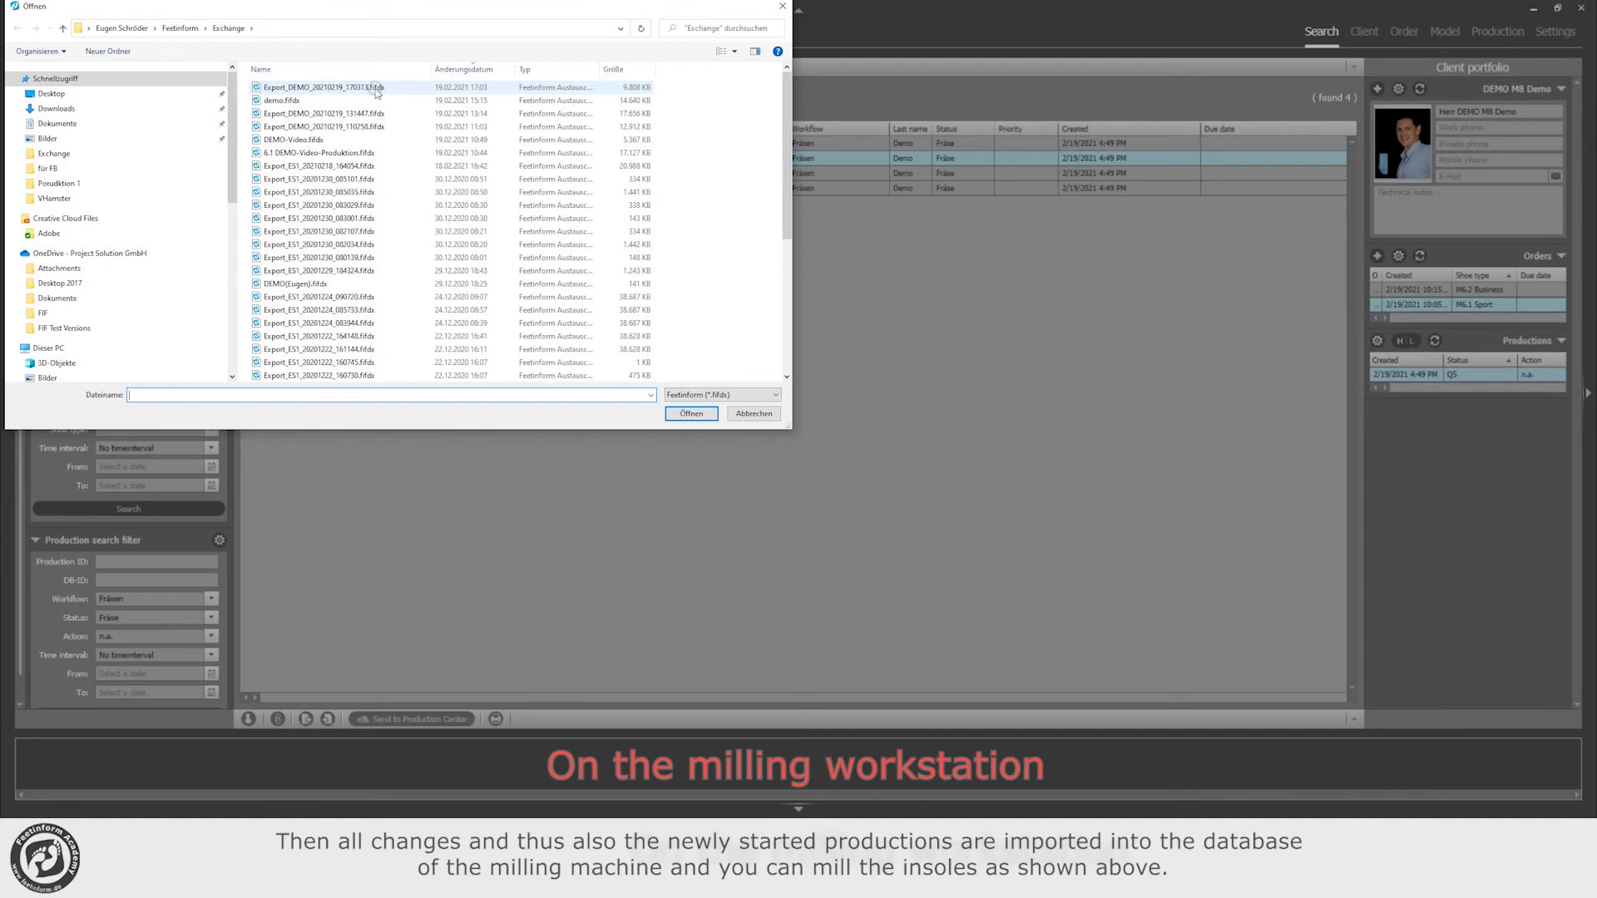
left_click(359, 88)
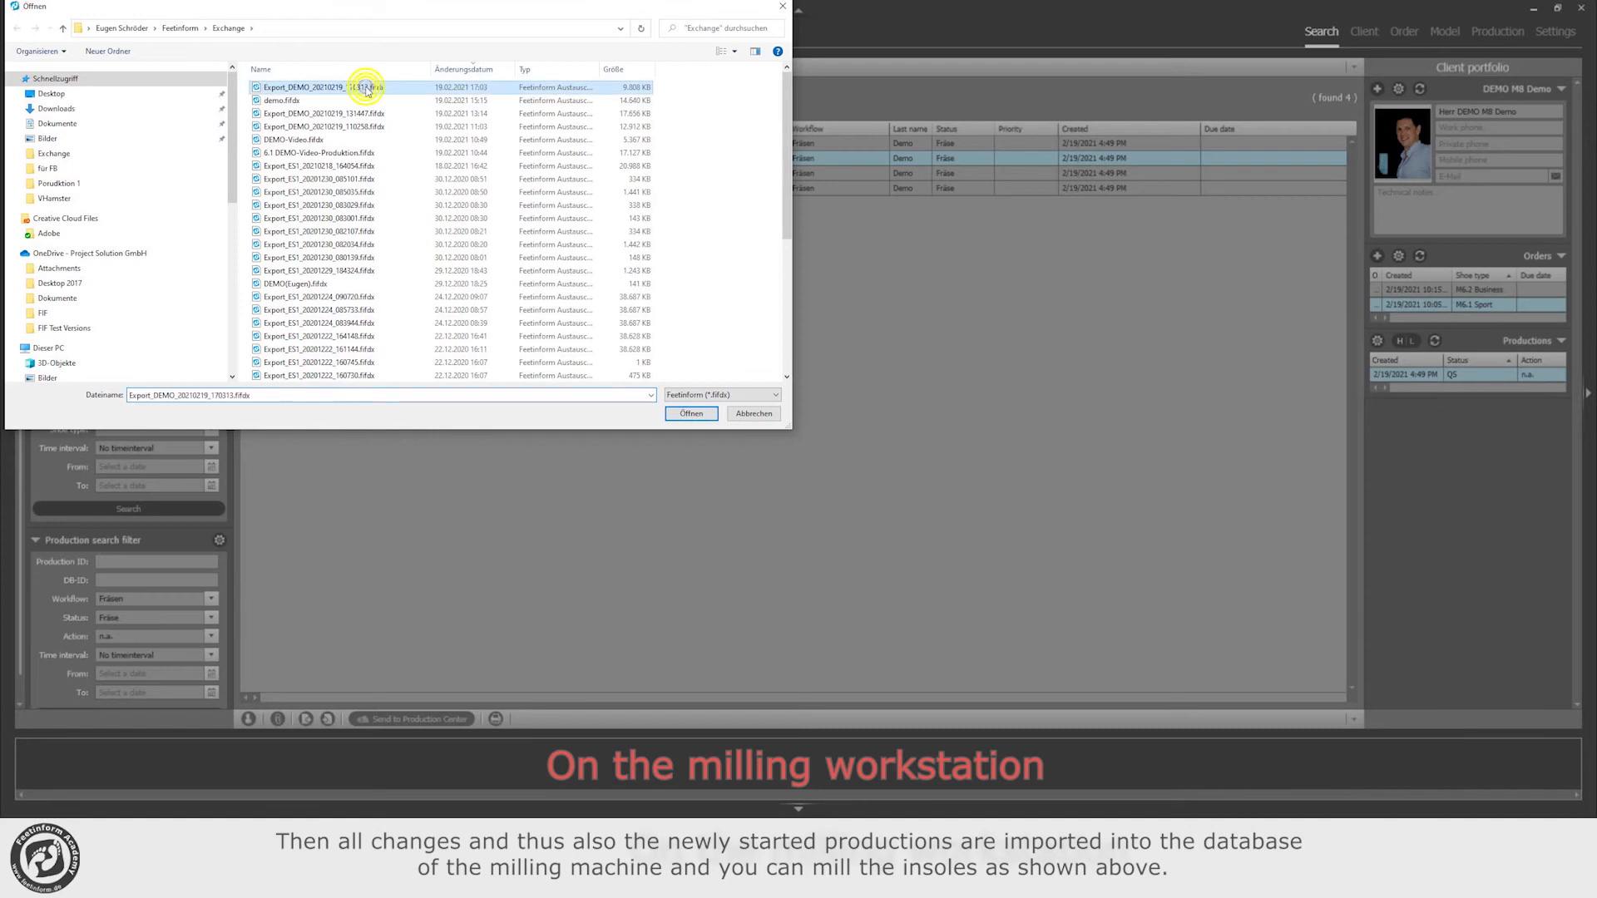
left_click(701, 416)
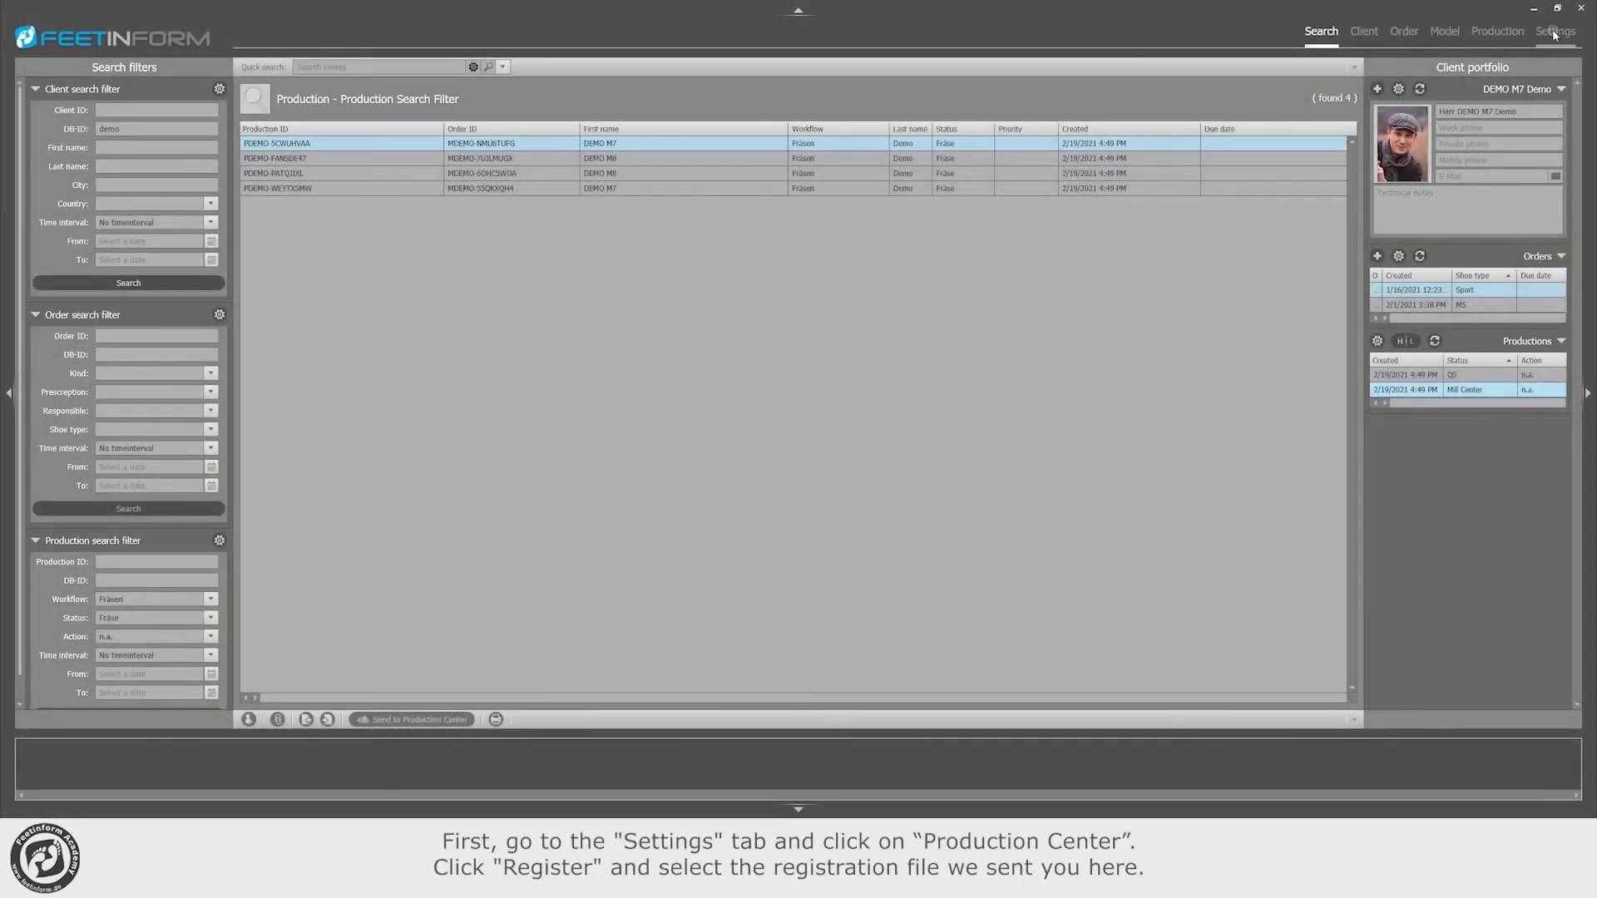
Step: Register the Production Center in the settings using the DEMO-REG-Production-Center registration file
left_click(1556, 34)
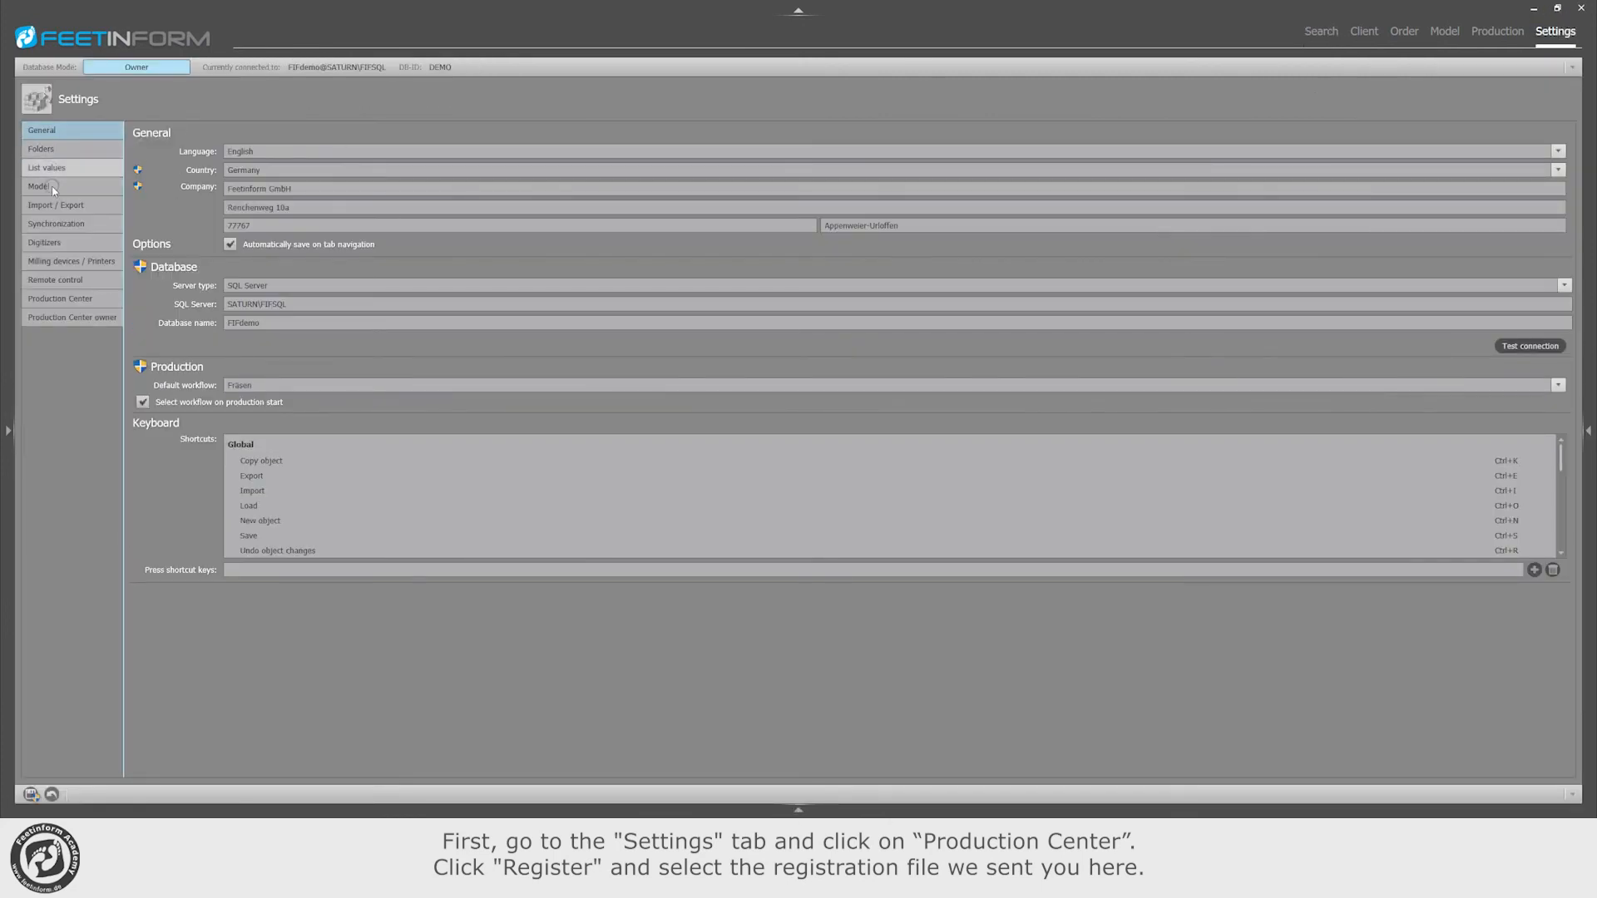
left_click(60, 298)
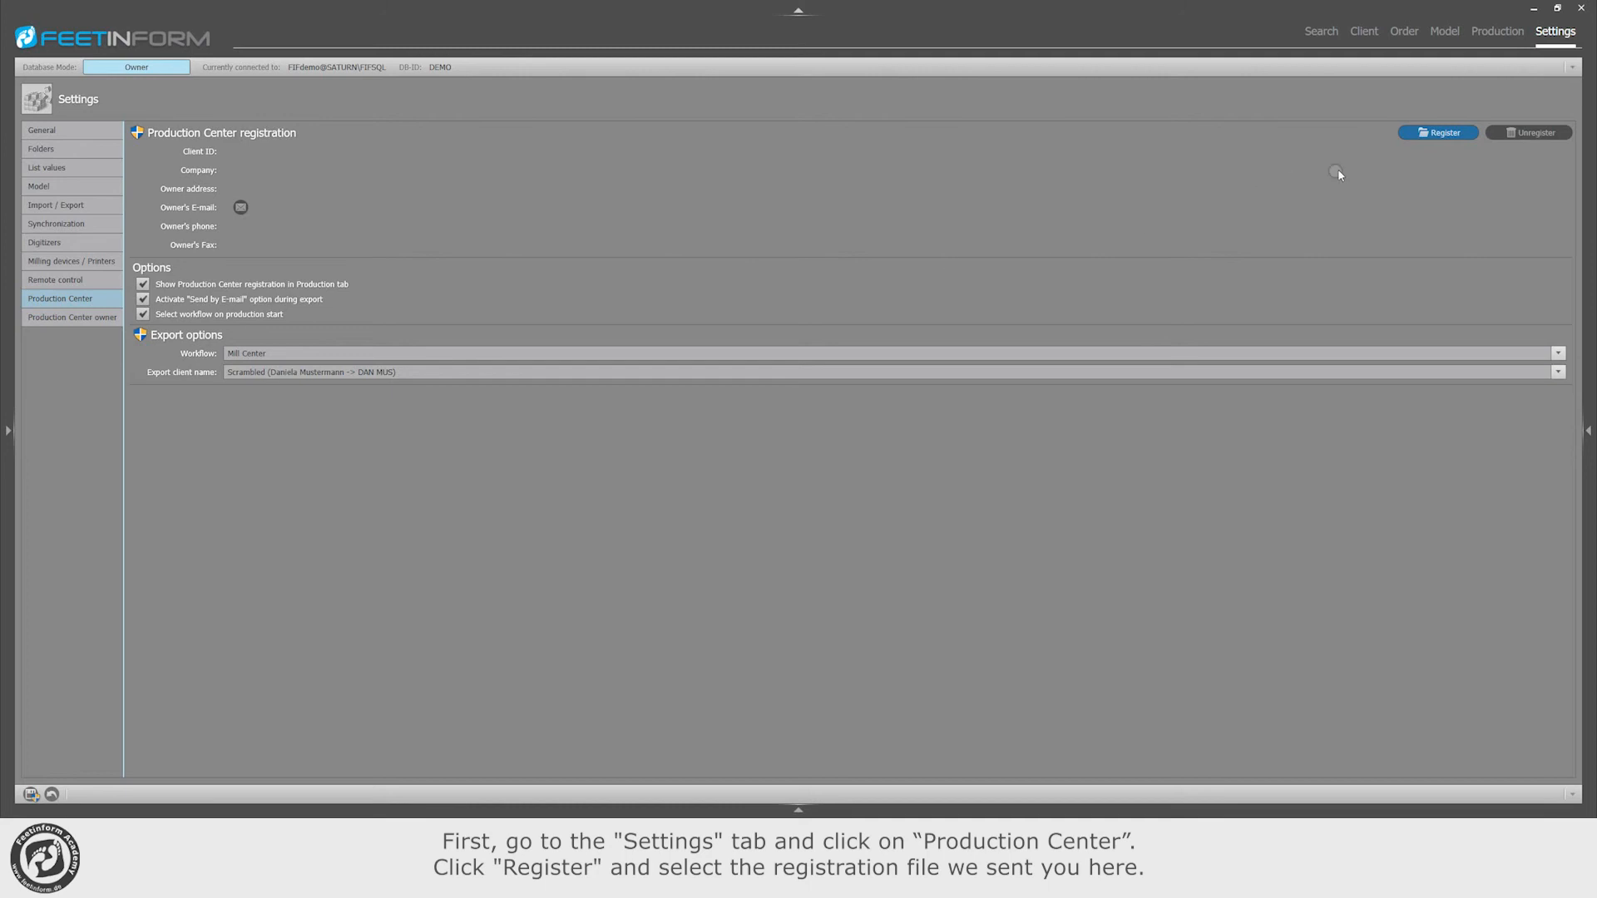
left_click(1451, 134)
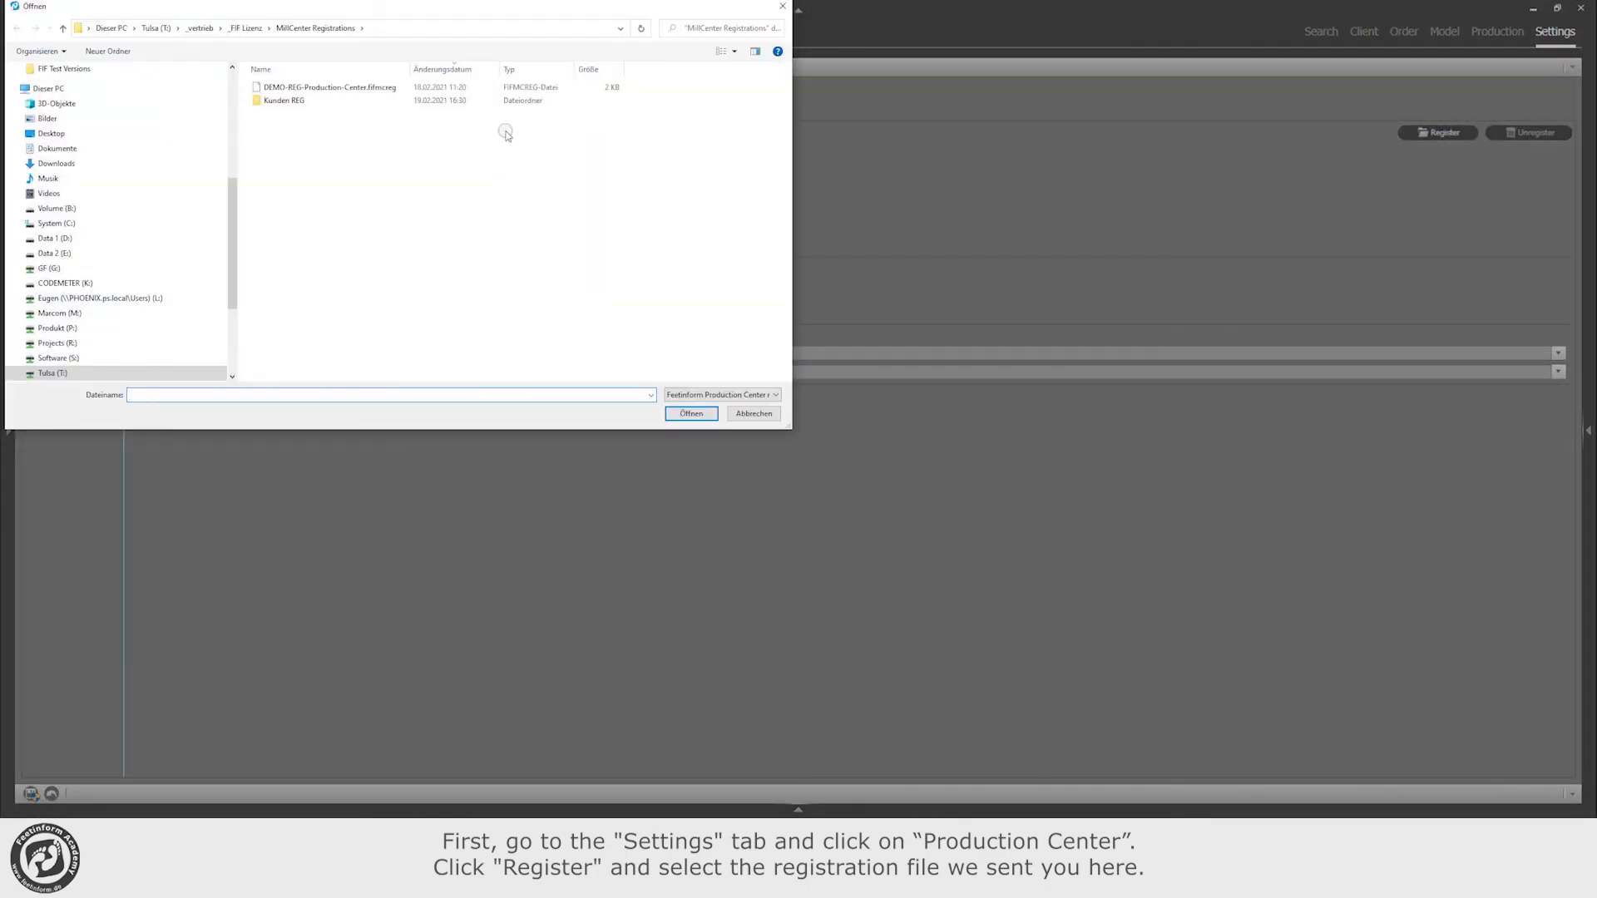
left_click(309, 90)
left_click(691, 413)
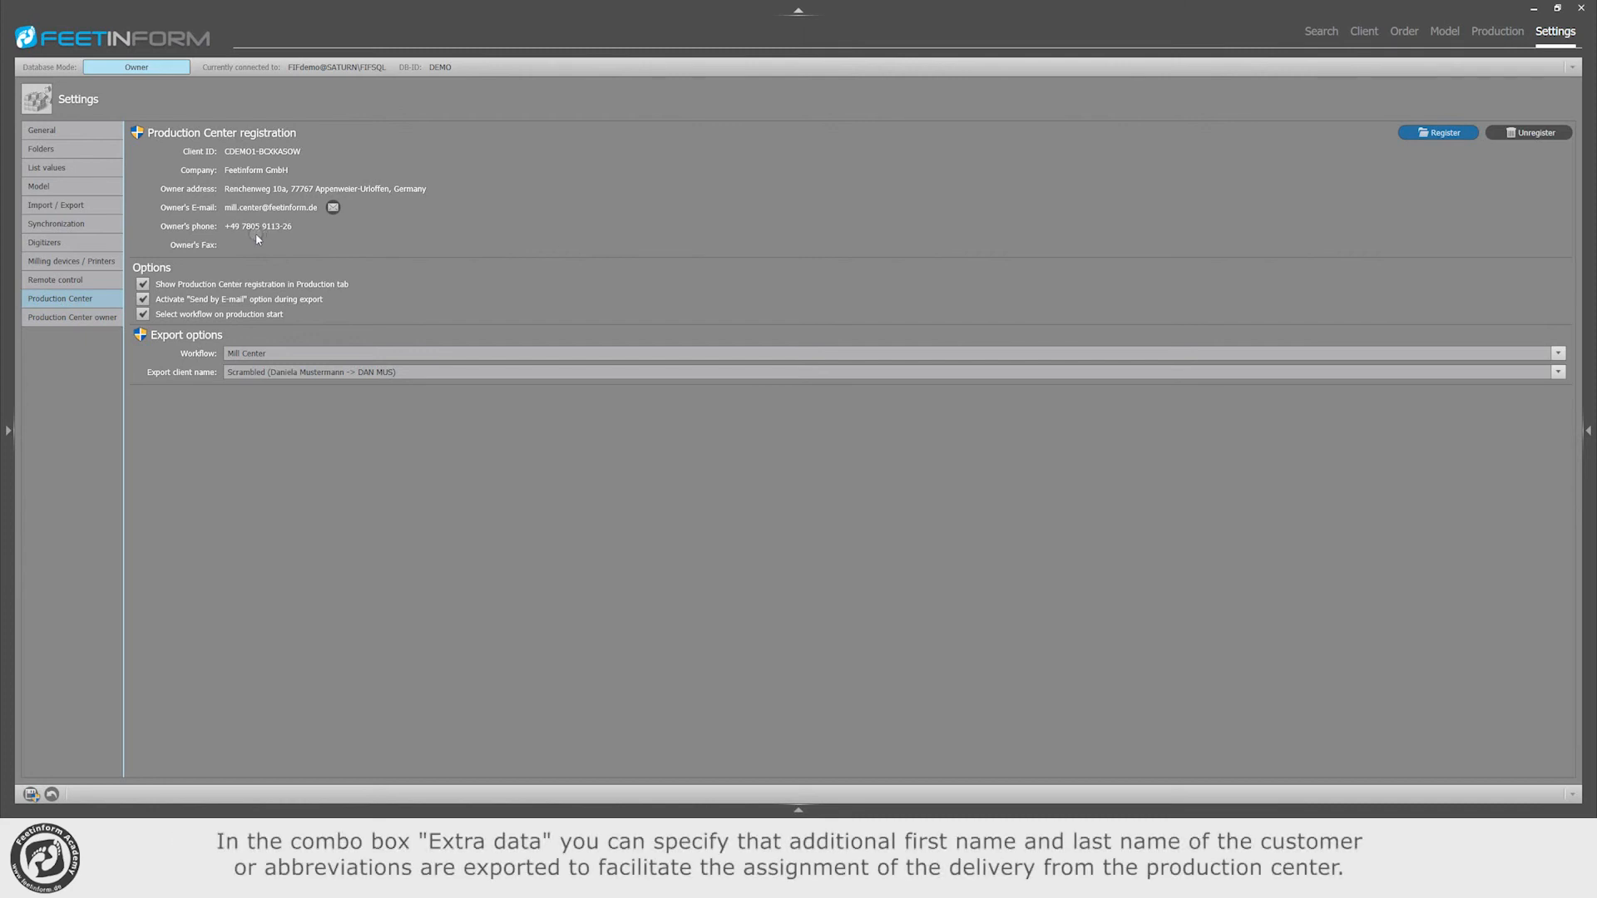
Step: Set the Production Center's client name export to Scrambled and save the settings
left_click(265, 372)
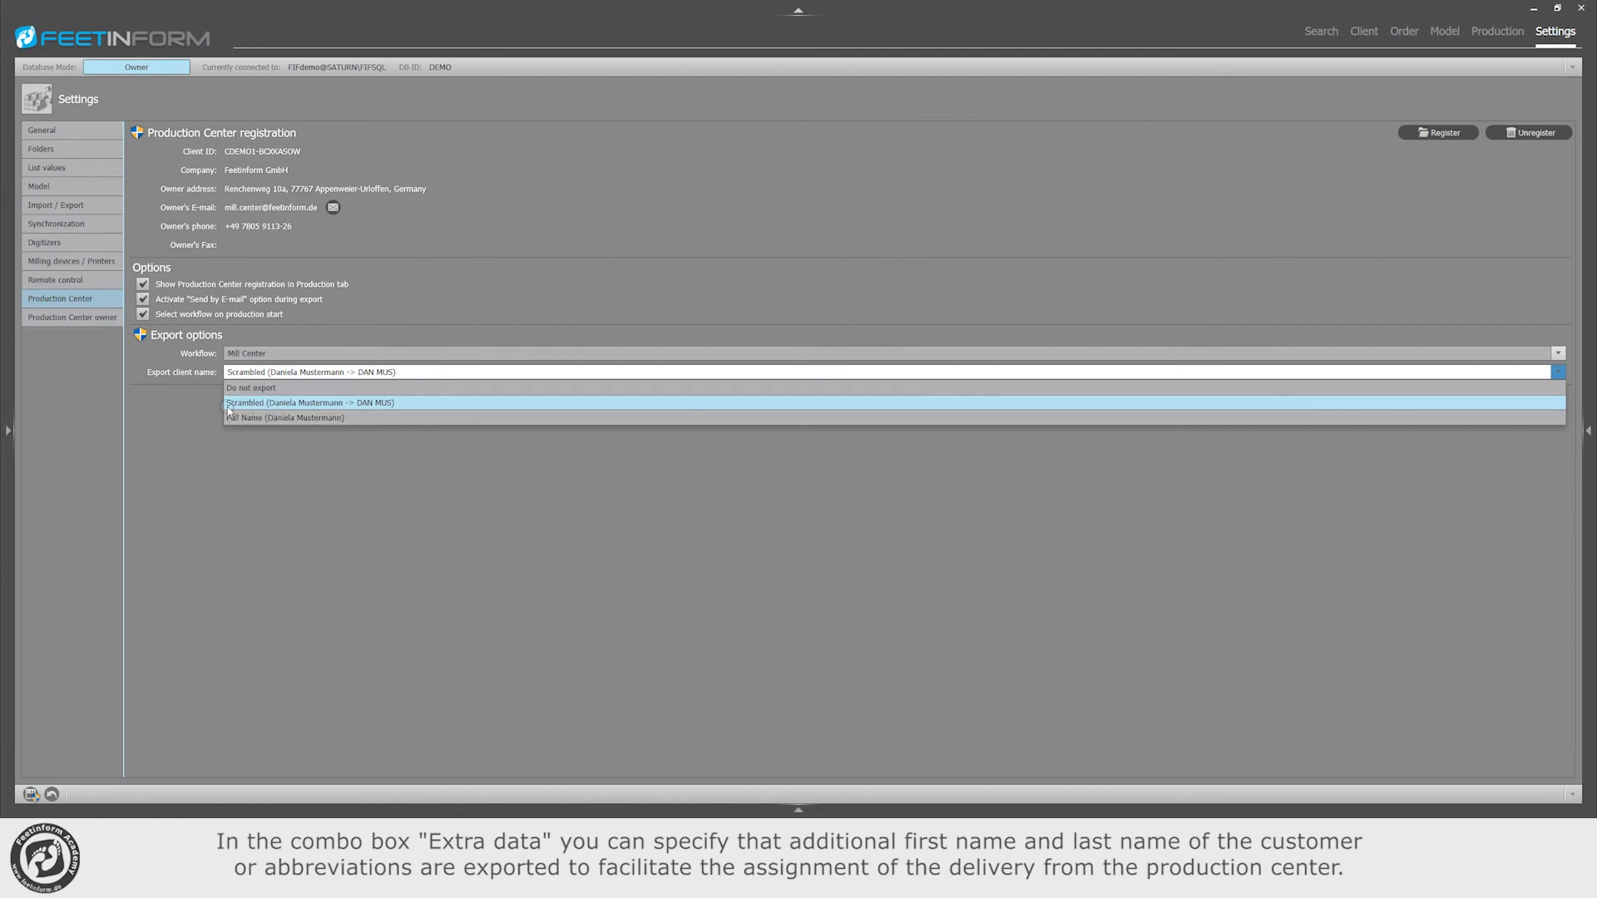
left_click(371, 404)
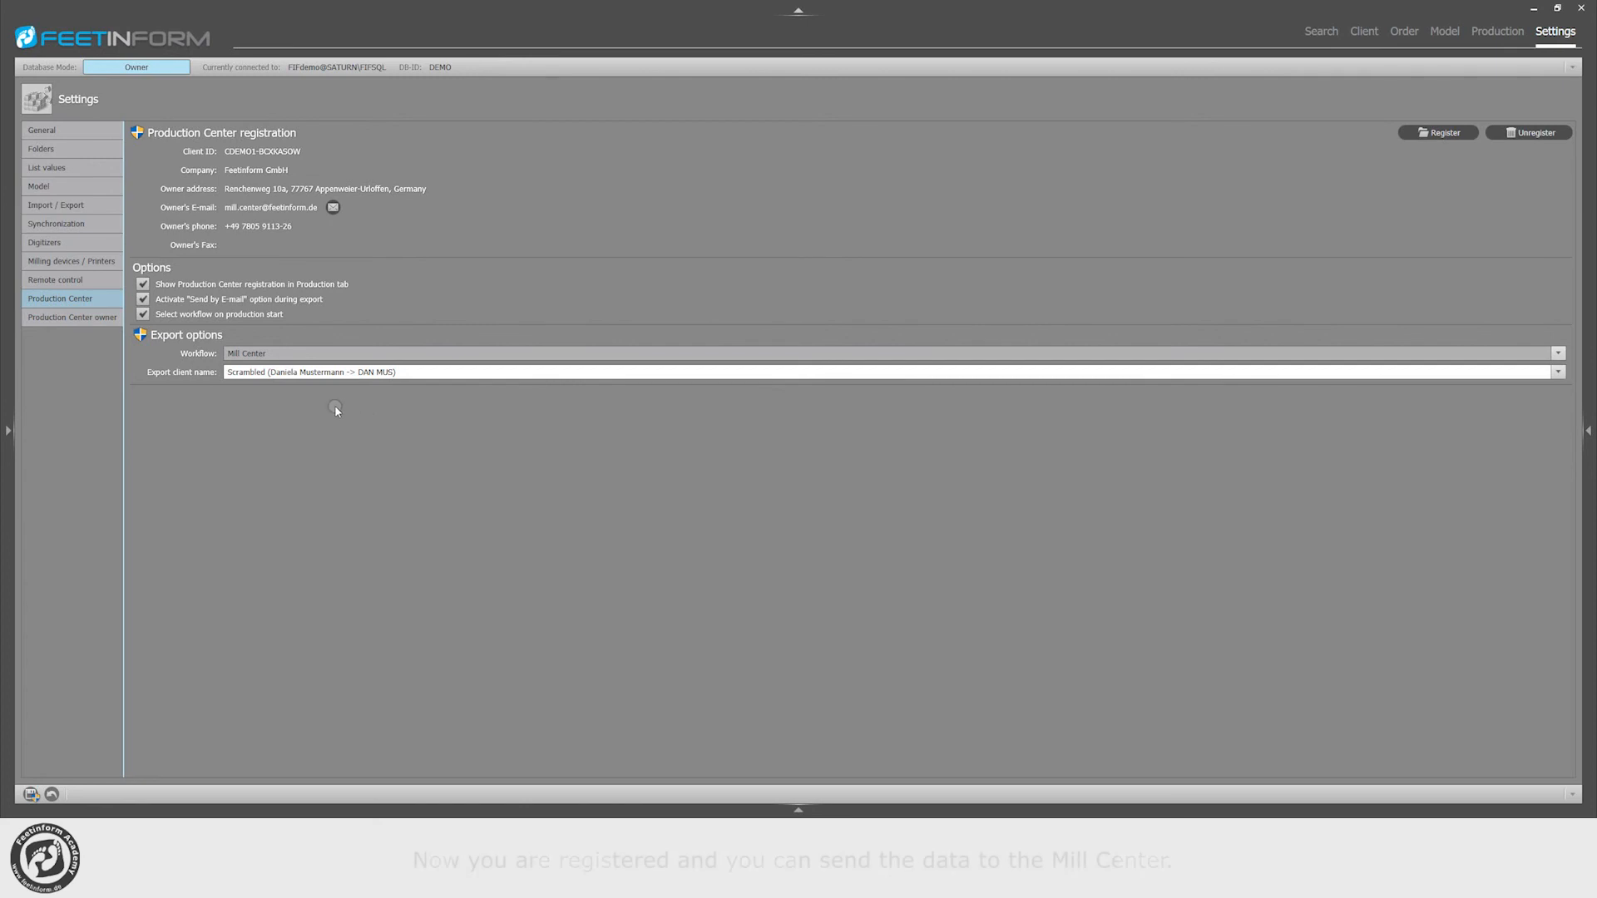
left_click(31, 794)
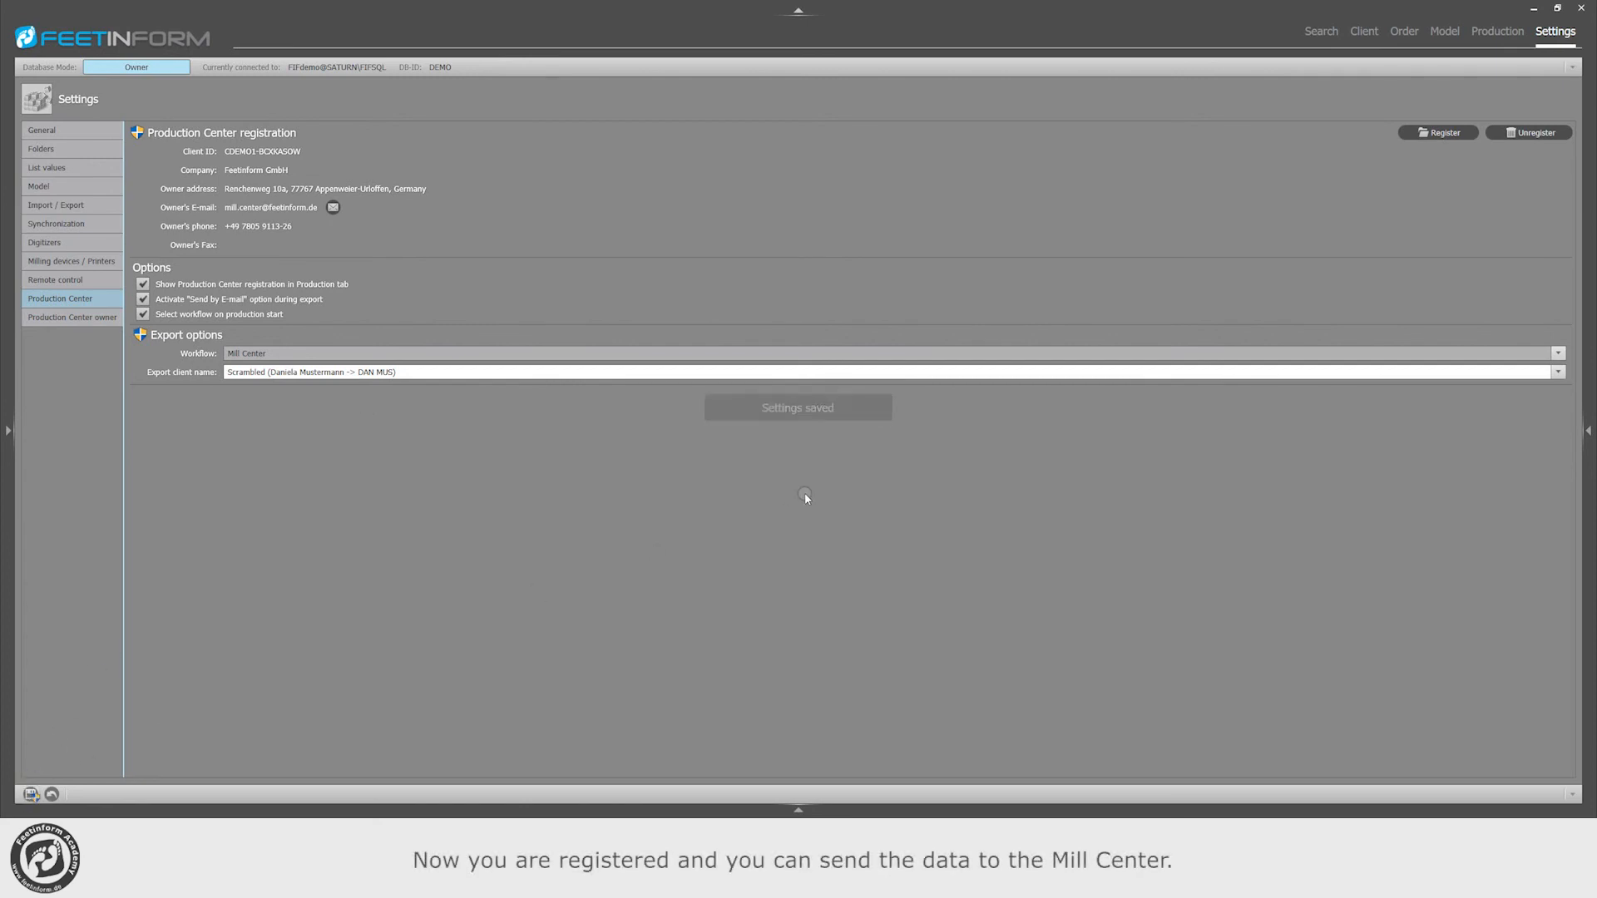
Step: Start sending productions from the production search results to the Production Center using the Mill Center workflow
left_click(1320, 31)
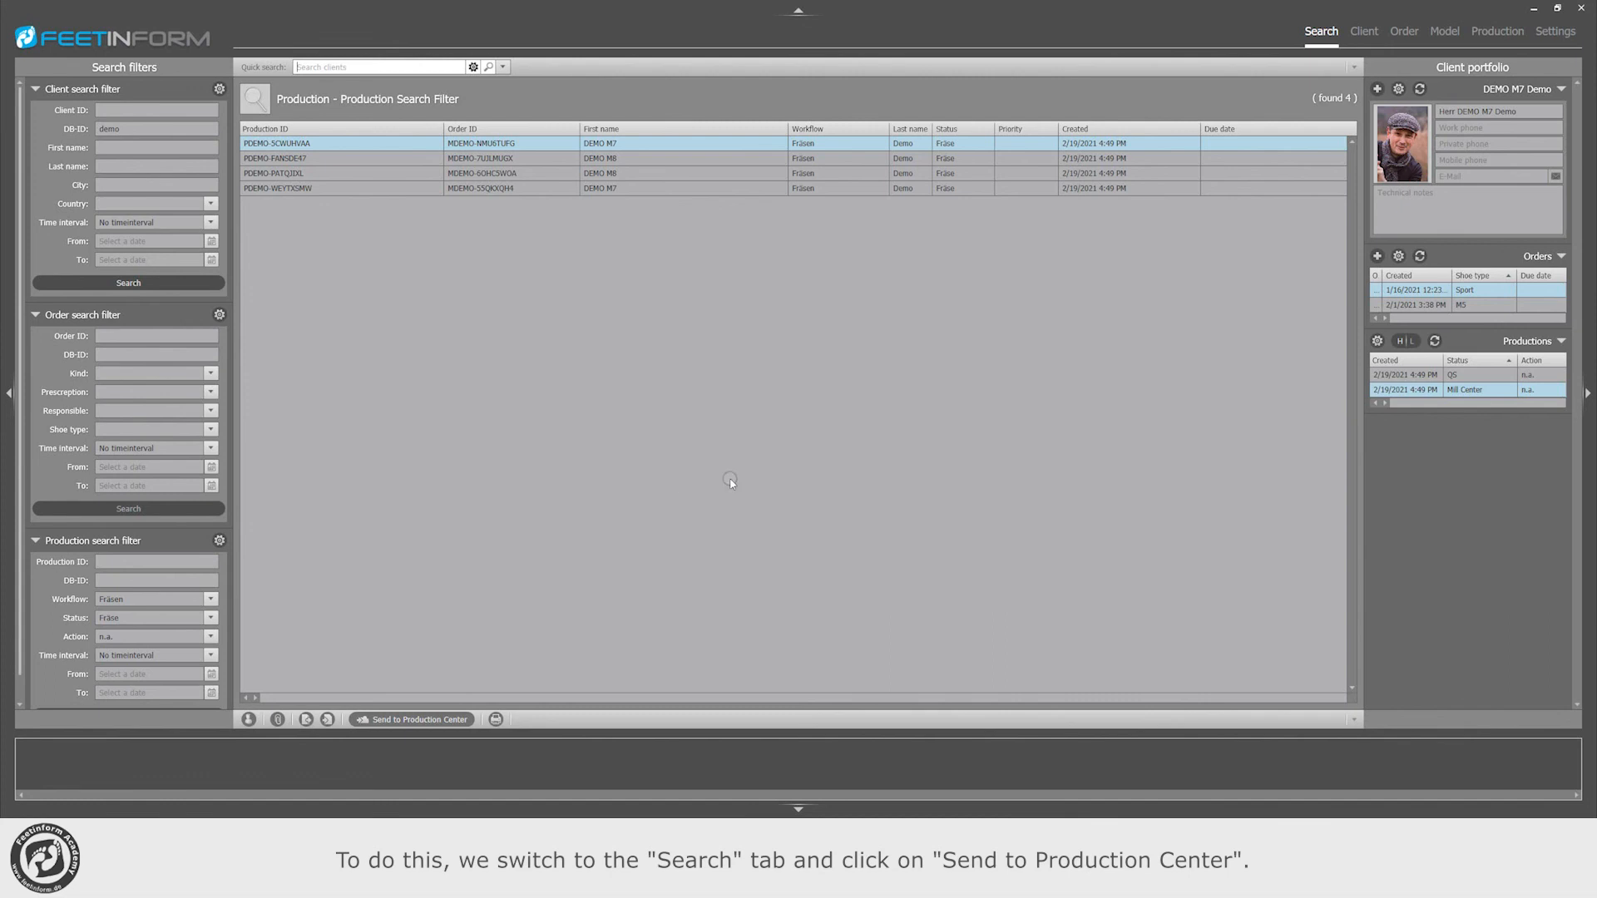
left_click(422, 720)
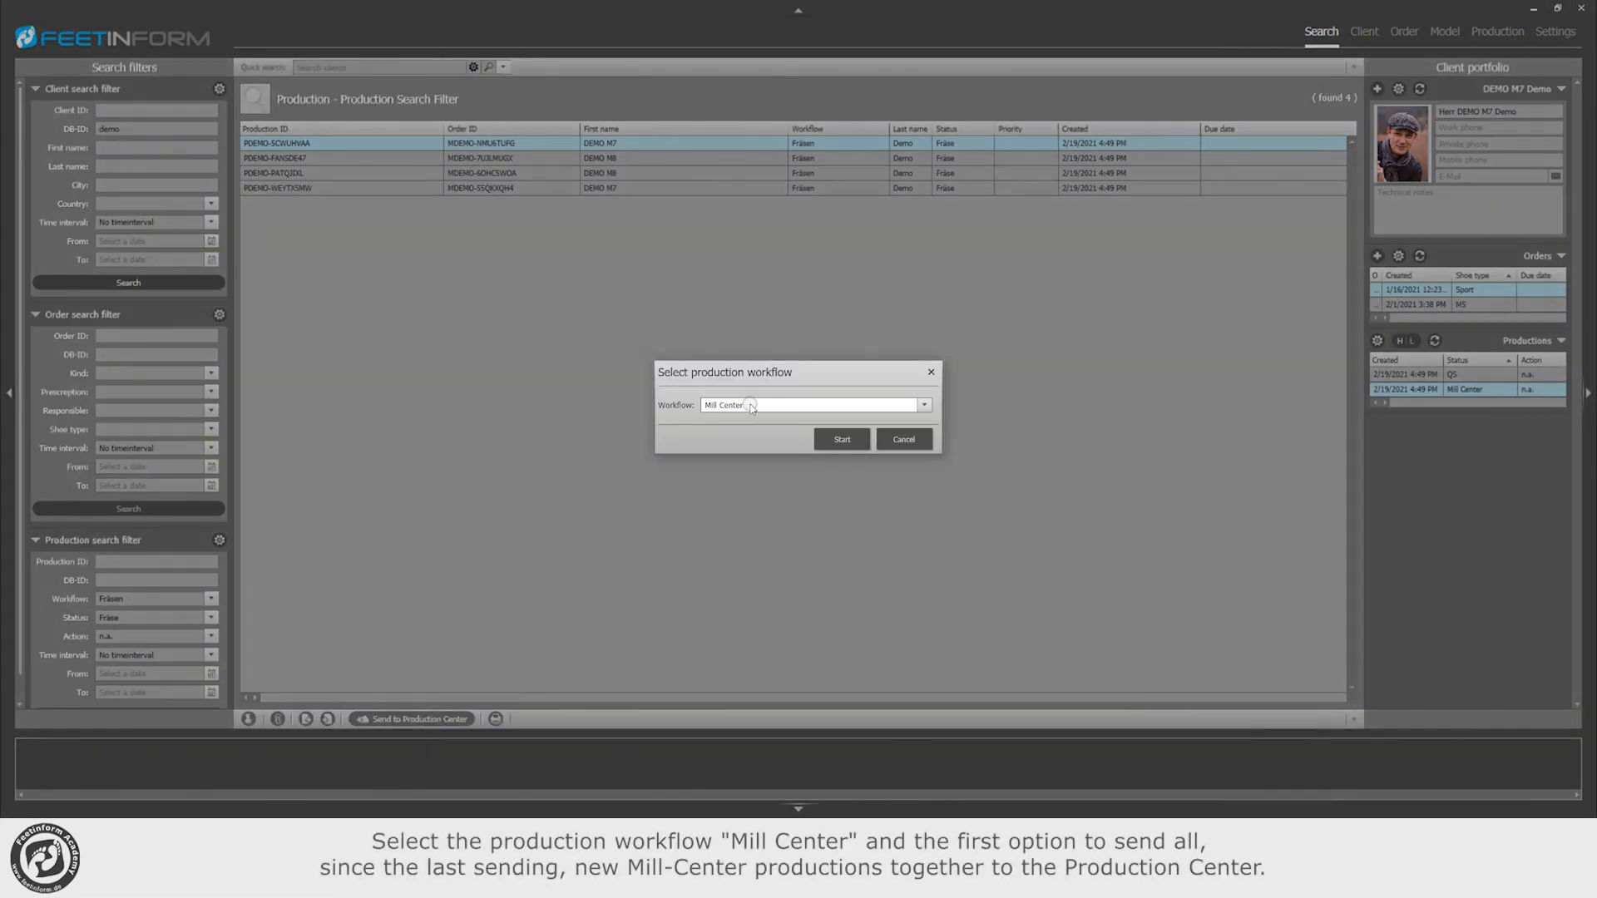
left_click(841, 441)
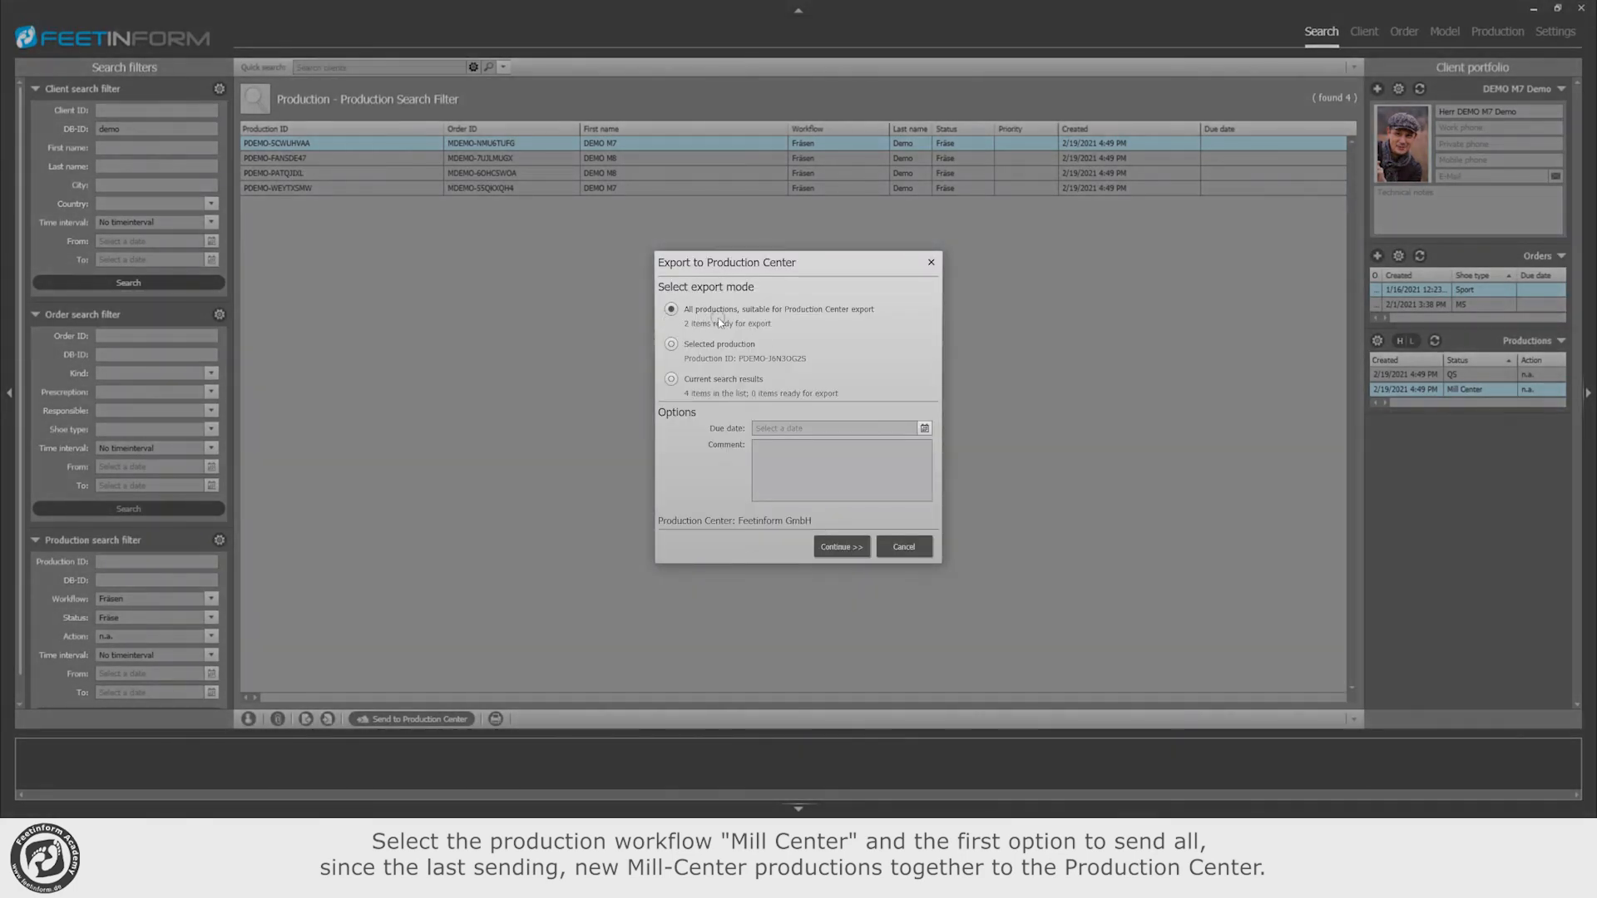
Step: For the export of all suitable productions, set the due date to 2/22/2021 and enter the comment "DEM"
left_click(924, 428)
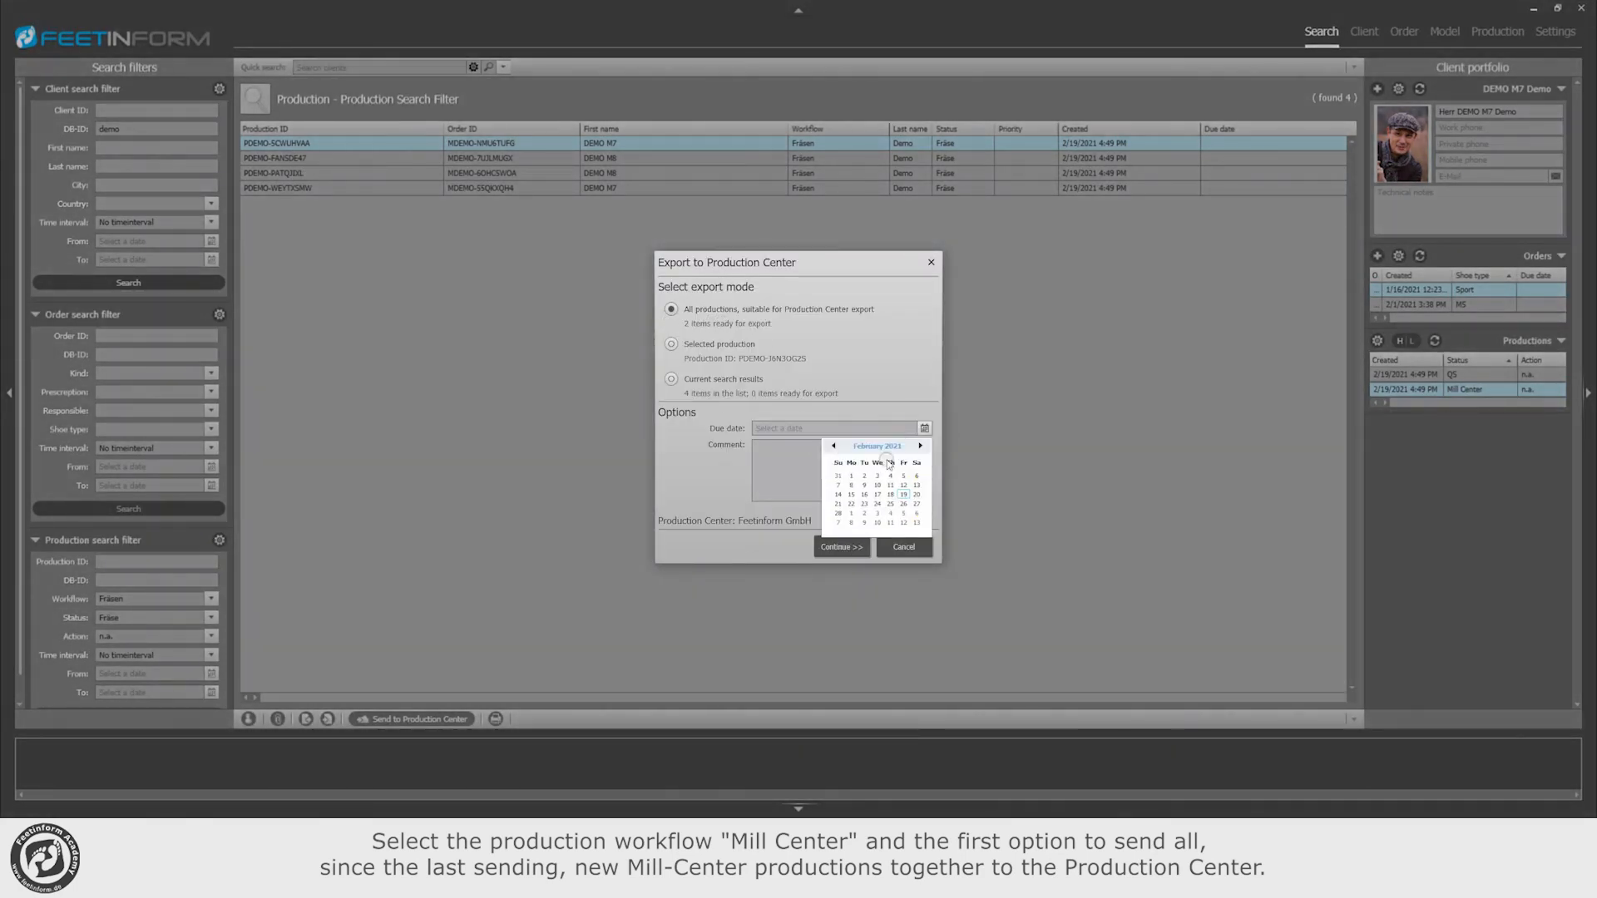
left_click(851, 503)
left_click(817, 471)
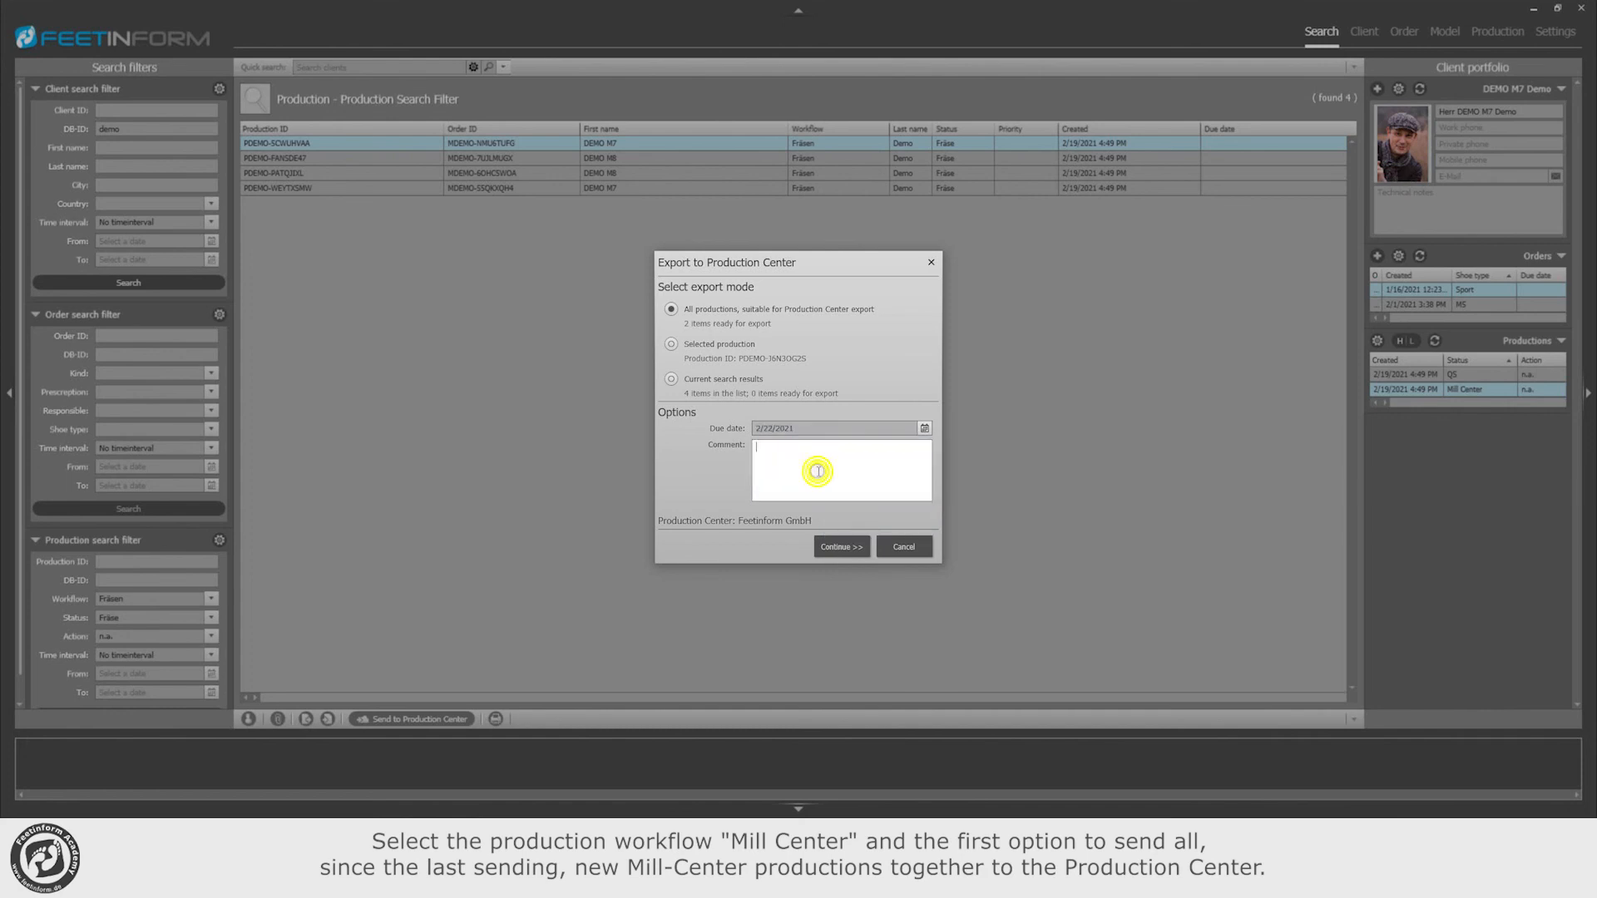
type("DEMO")
left_click(840, 545)
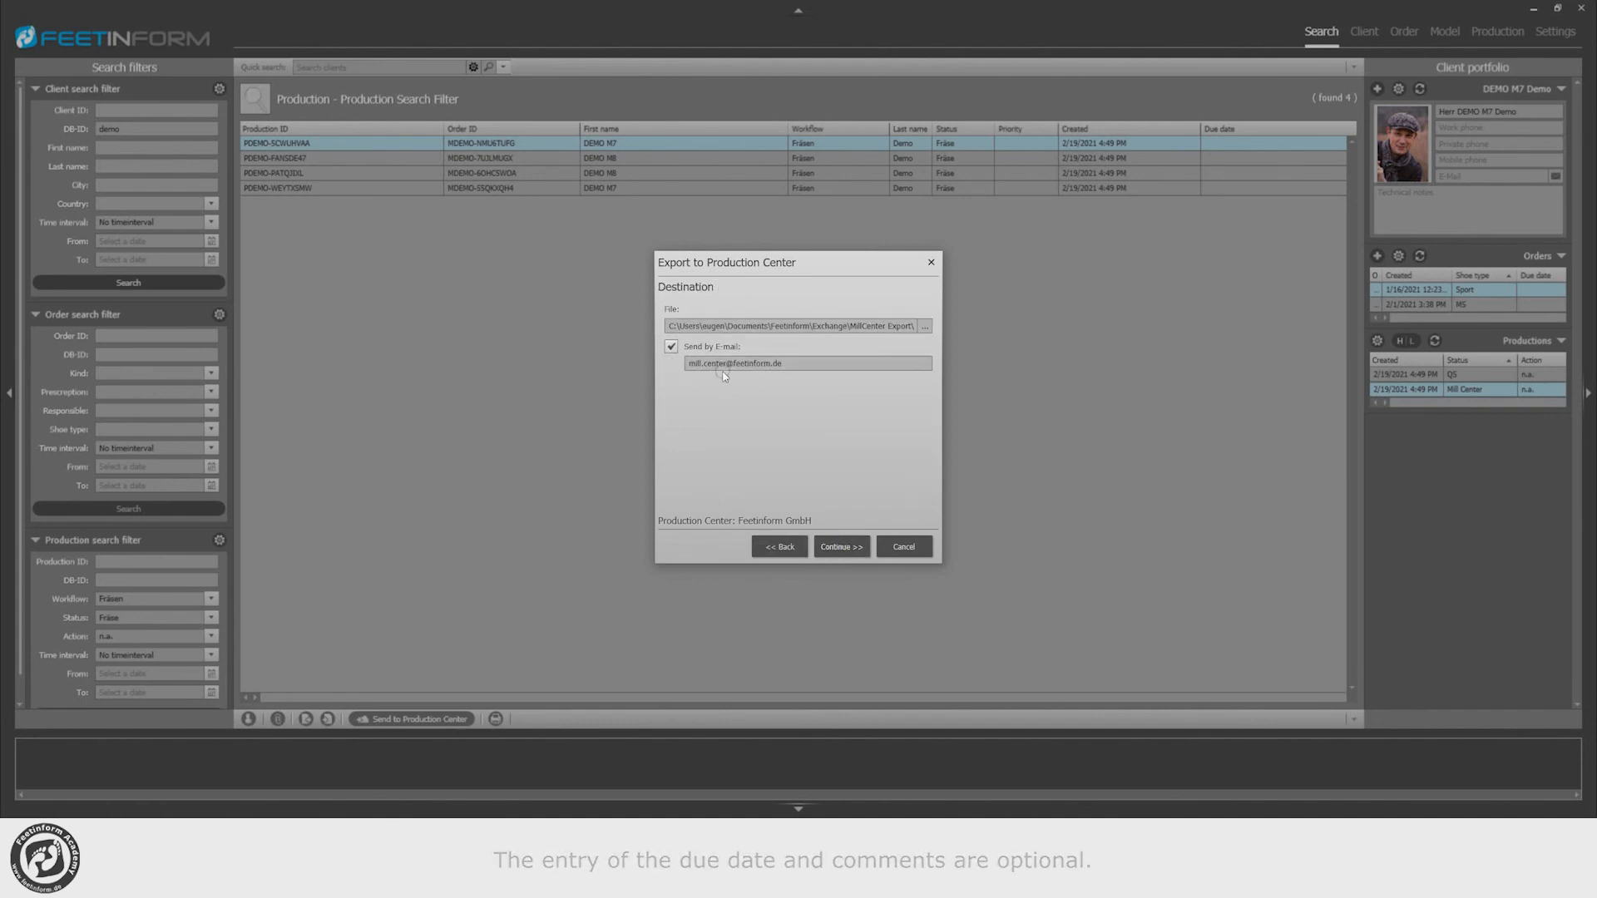
Step: Export the productions to the proposed file with Send by E-mail enabled and send the generated order e-mail to the Production Center
left_click(840, 546)
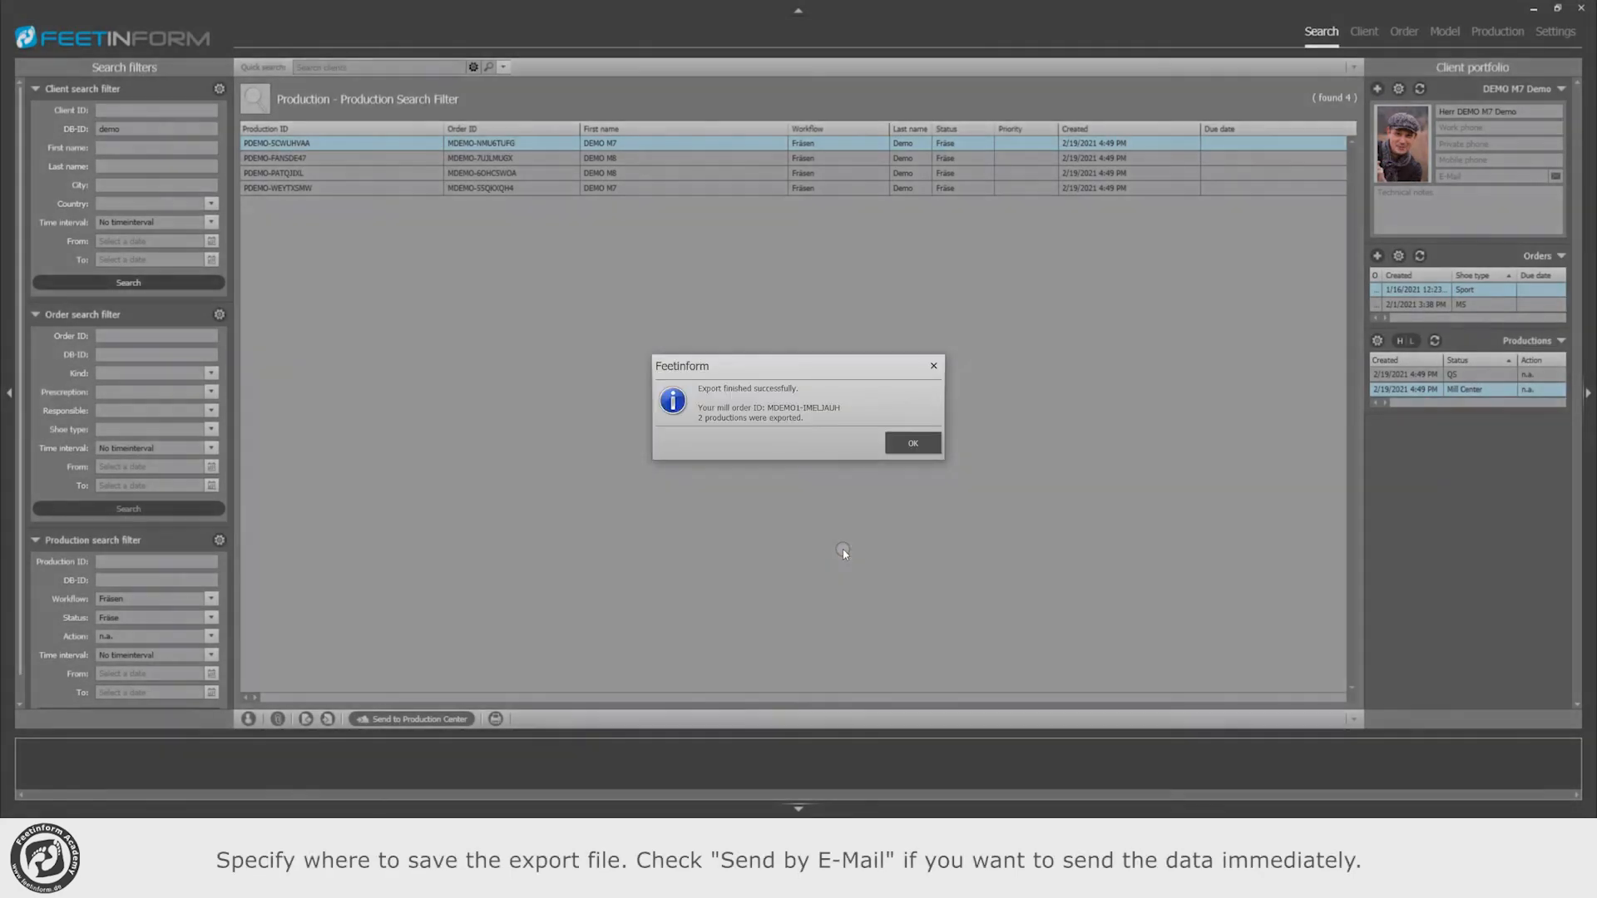
left_click(910, 449)
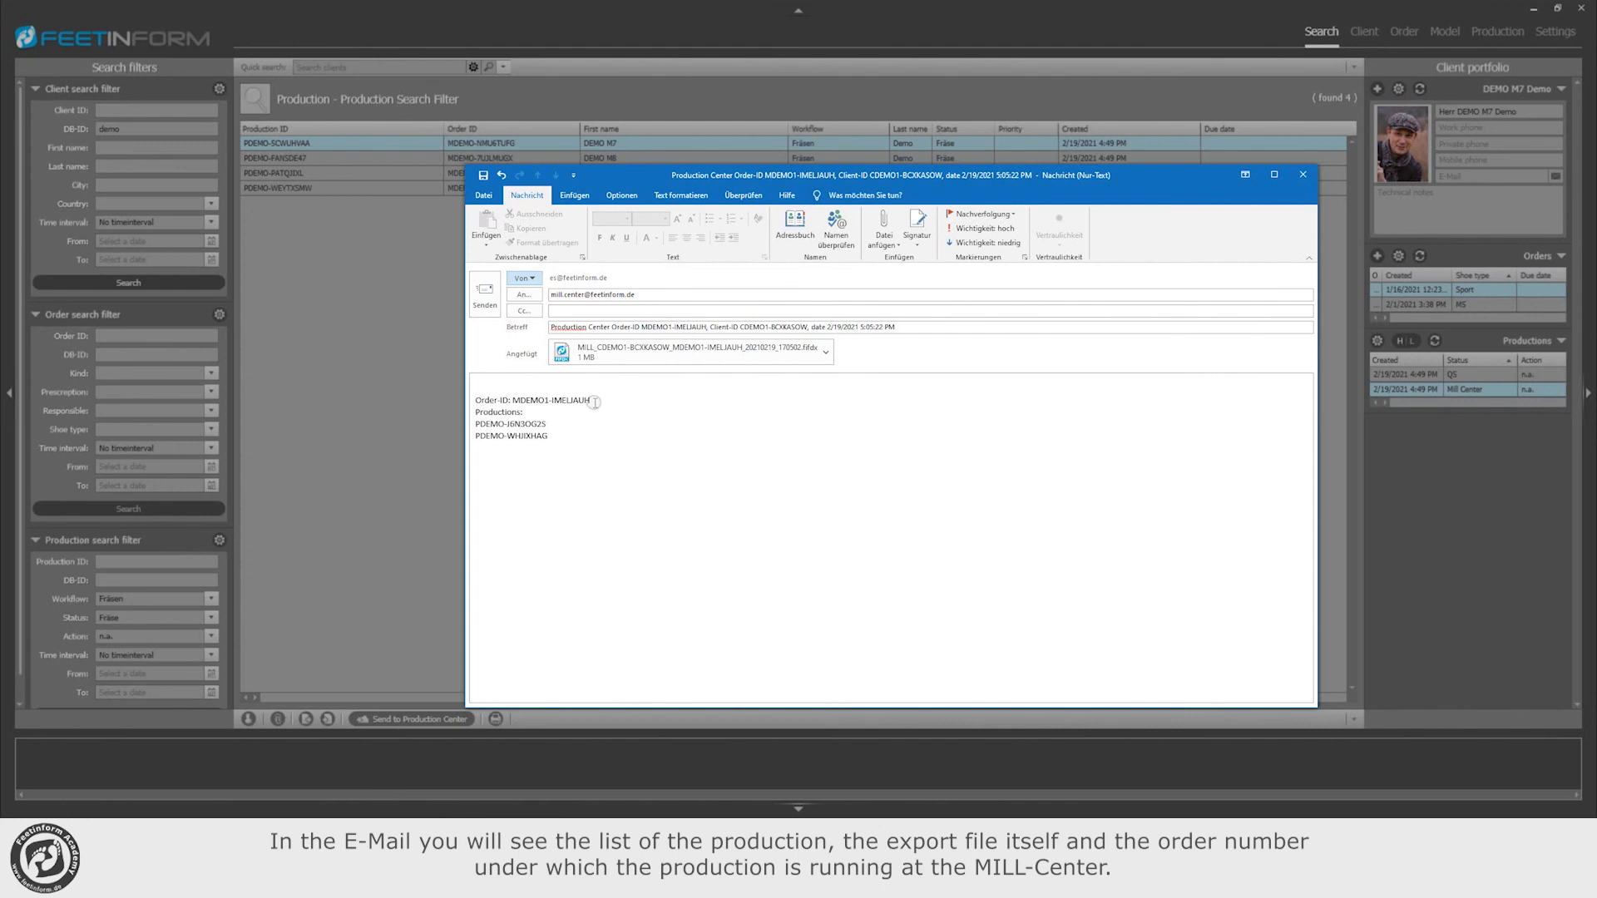
left_click_drag(596, 400, 445, 400)
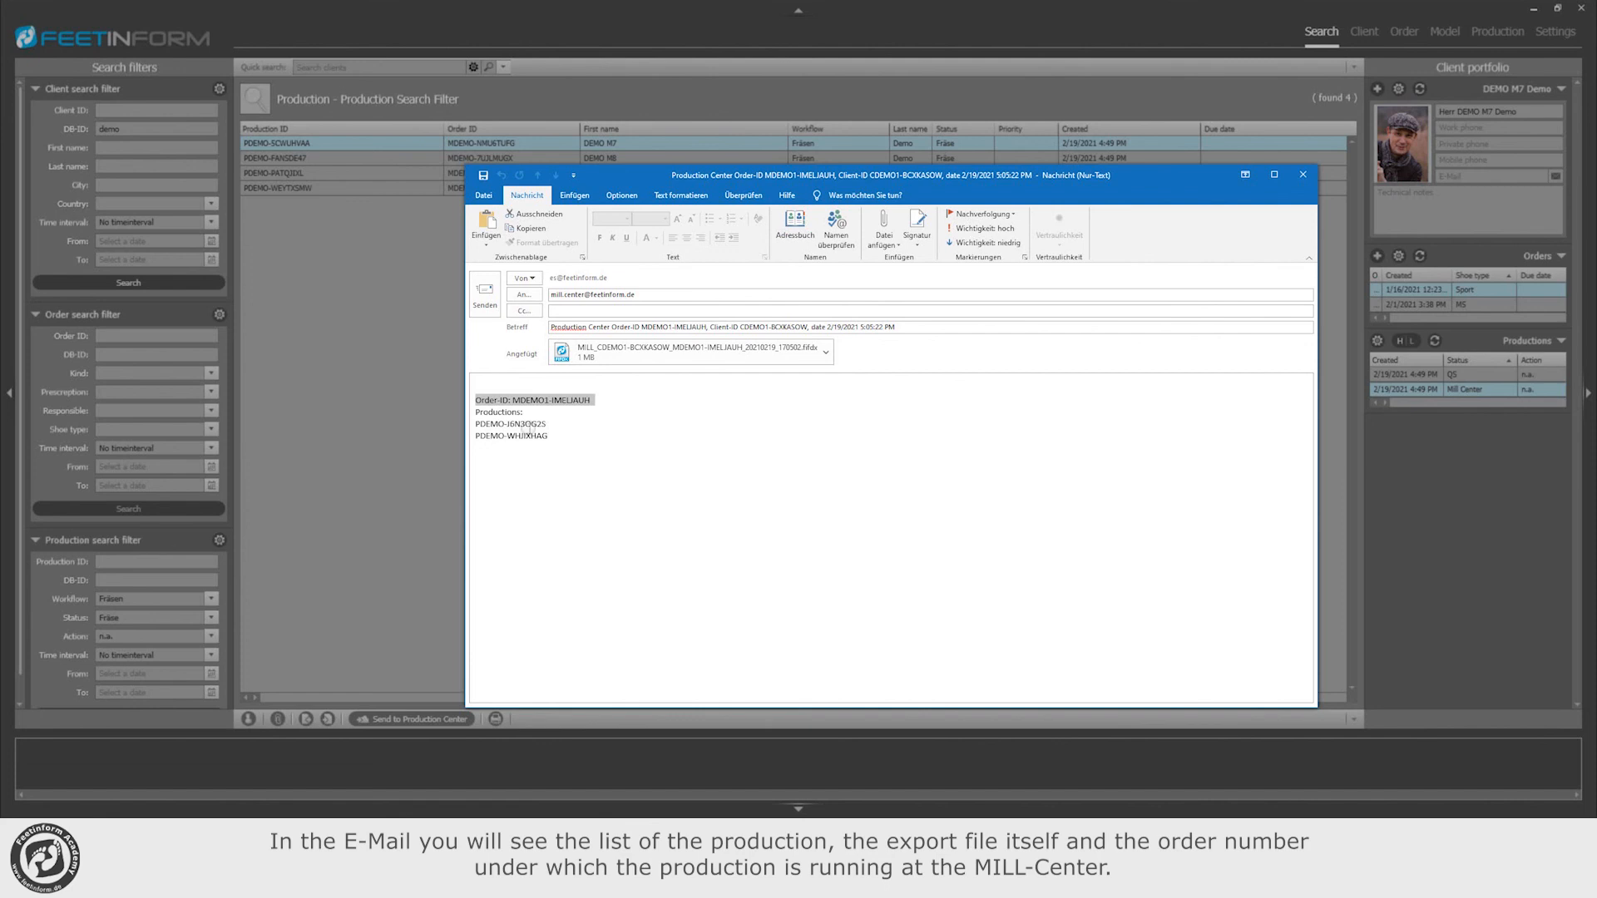
left_click(484, 294)
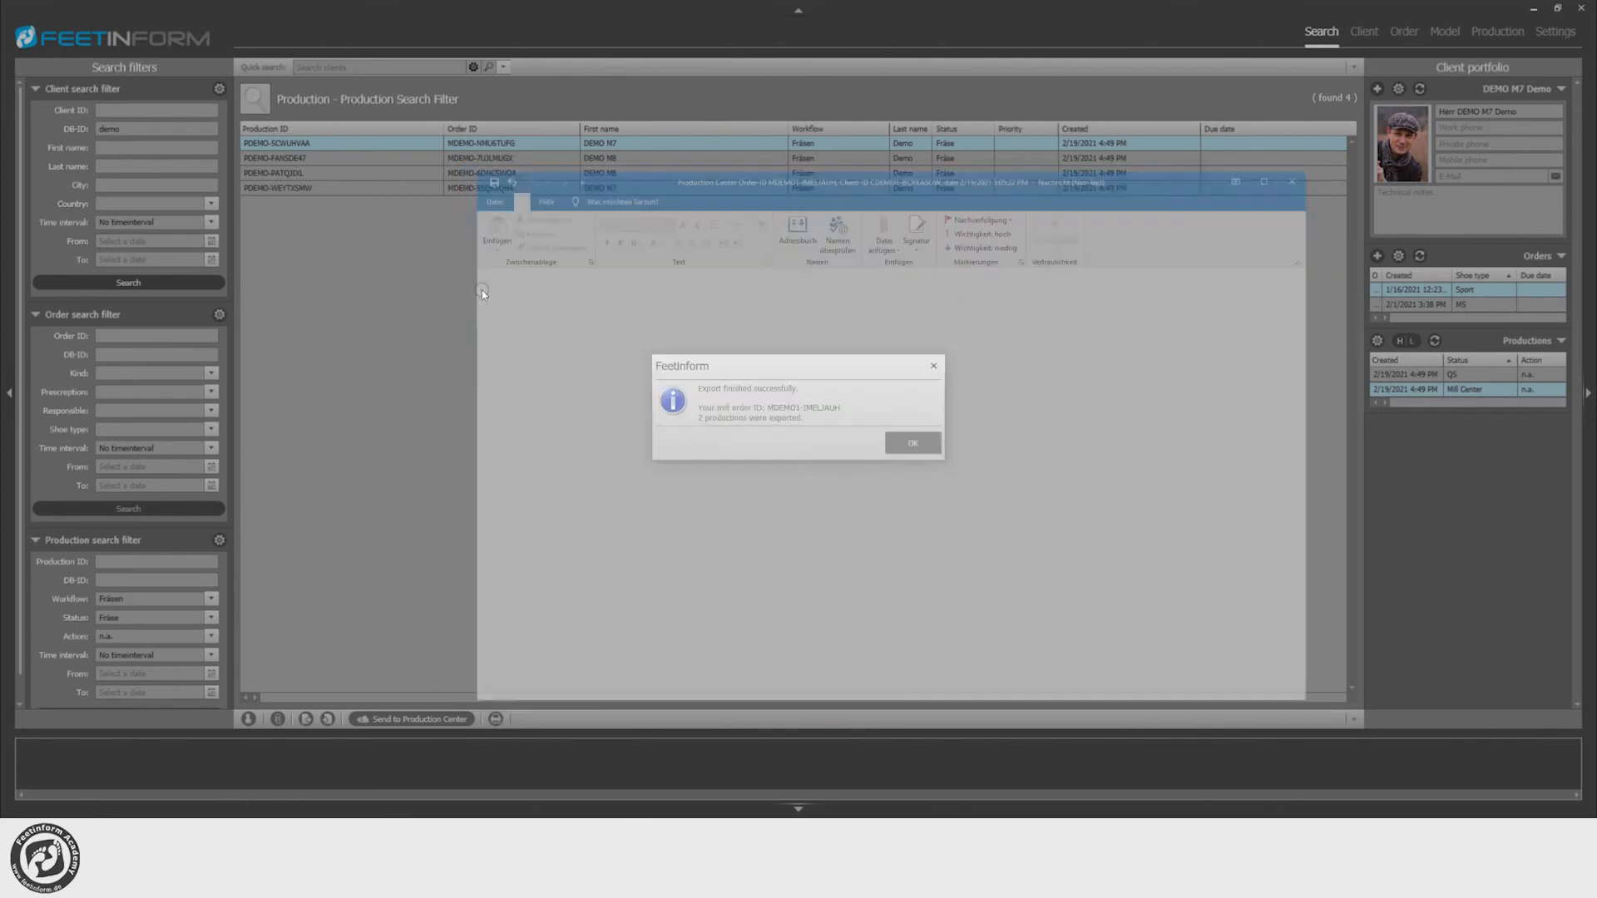
left_click(918, 447)
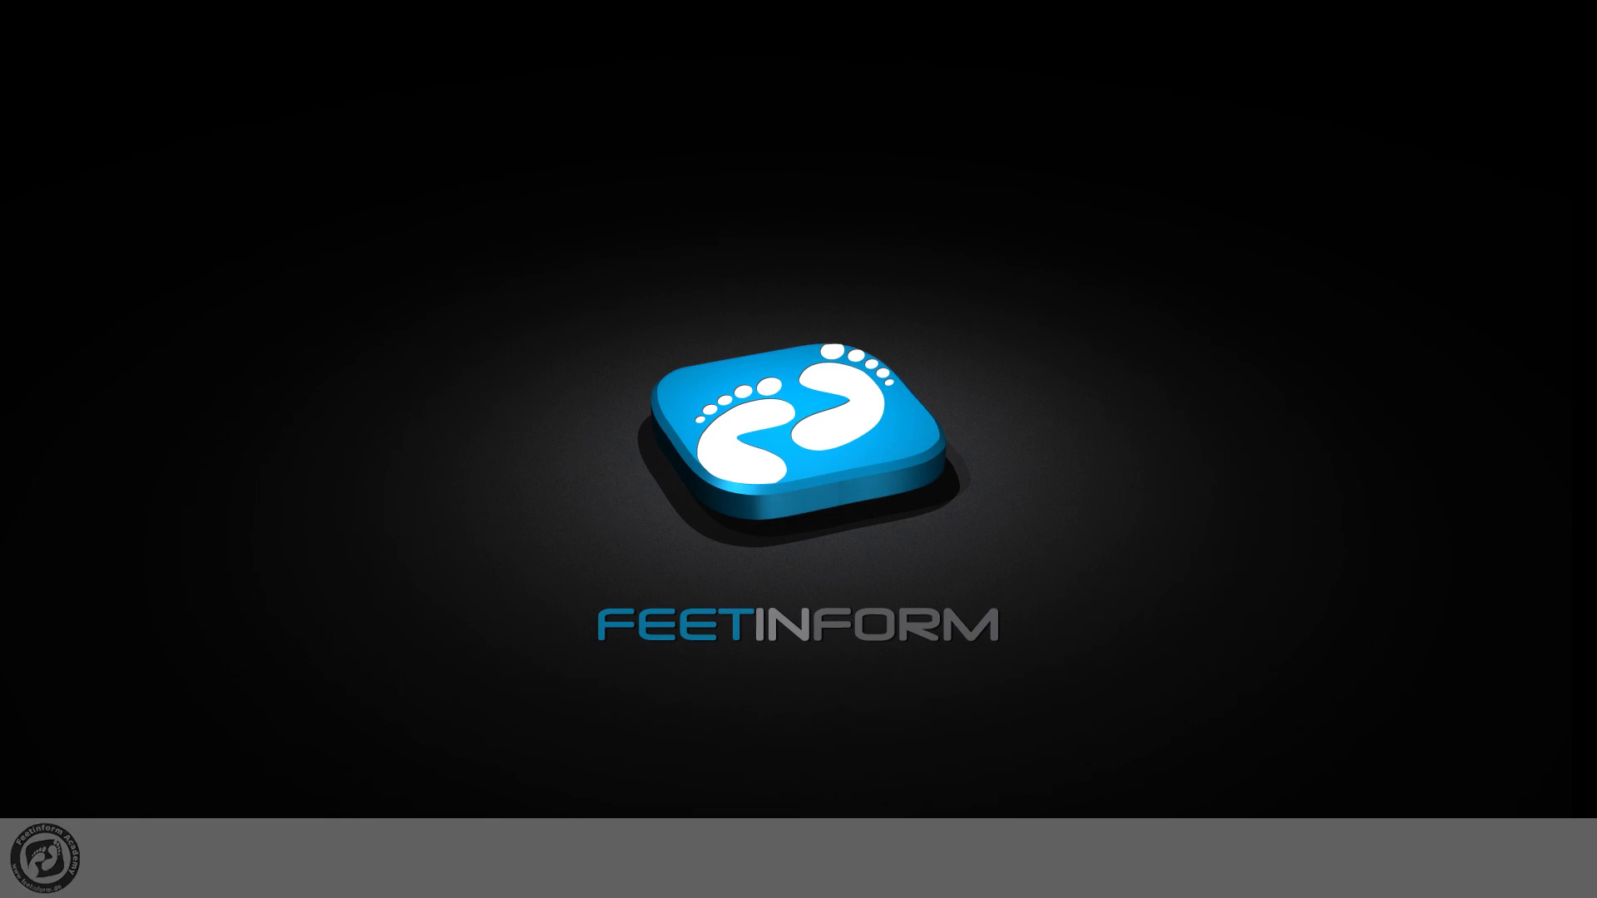